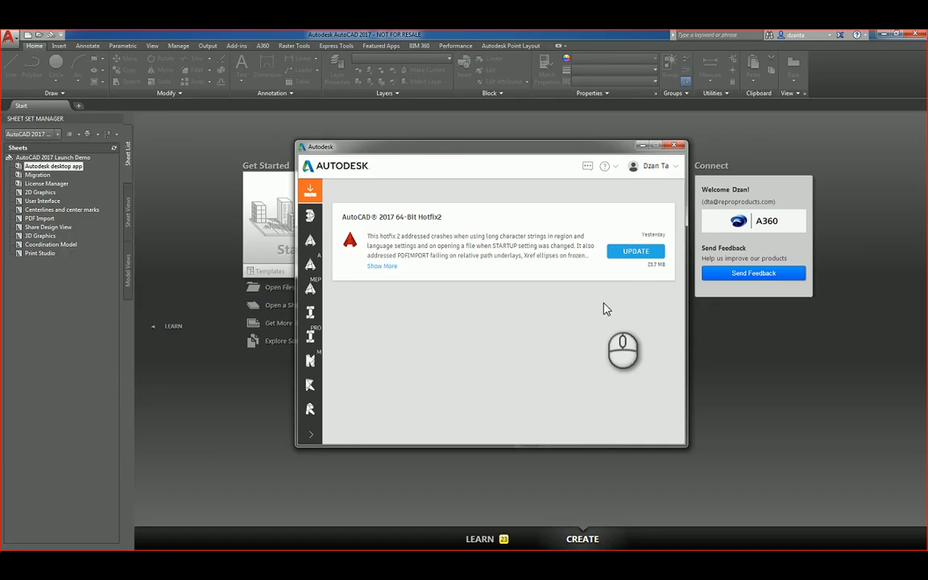
- Examine the 3ds Max, AutoCAD and AutoCAD MEP product pages, including AutoCAD's updates, learning videos and articles
left_click(315, 224)
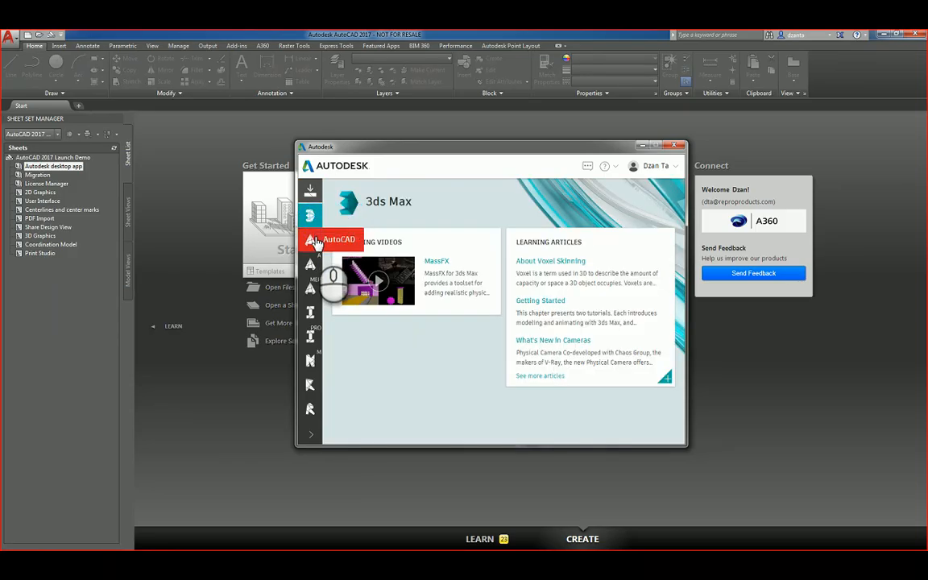
left_click(315, 242)
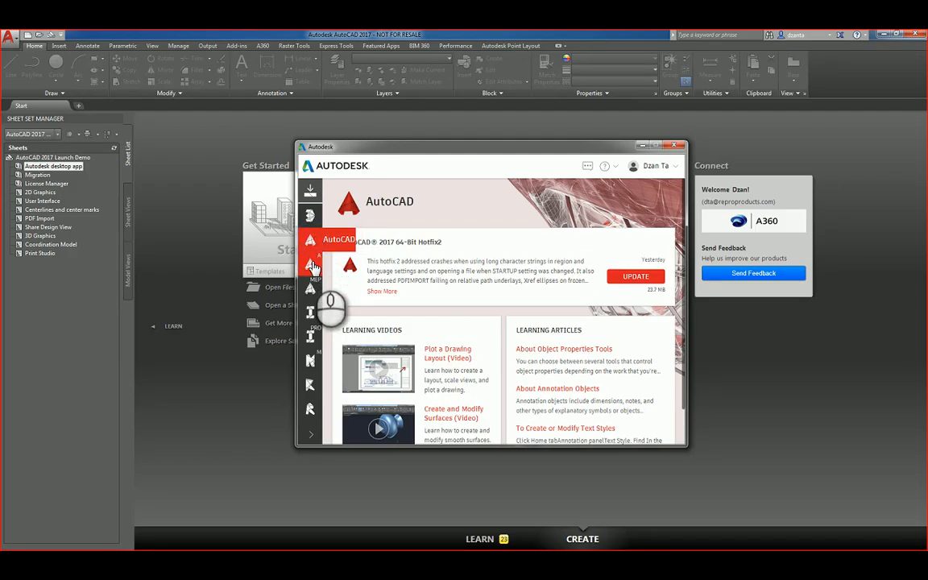
left_click(312, 267)
left_click(311, 288)
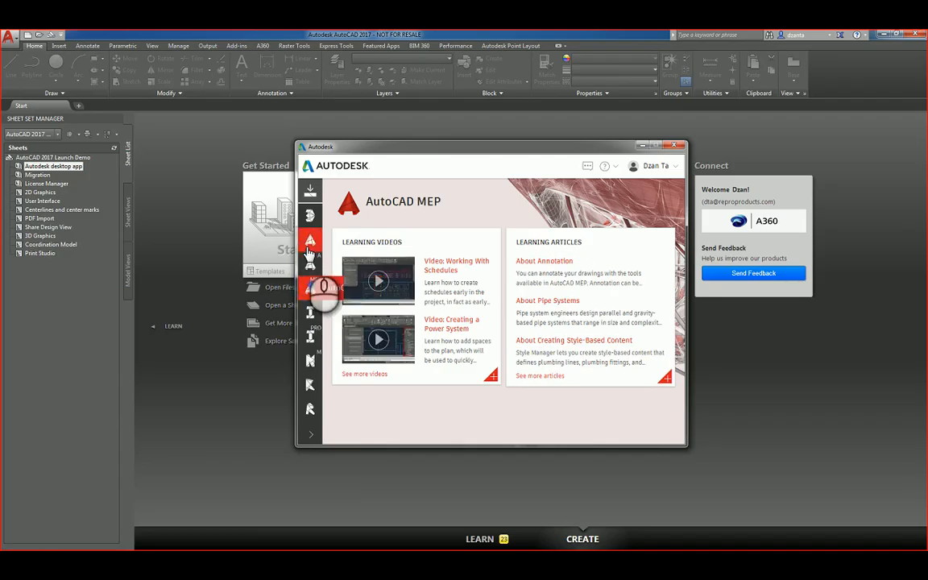
left_click(310, 243)
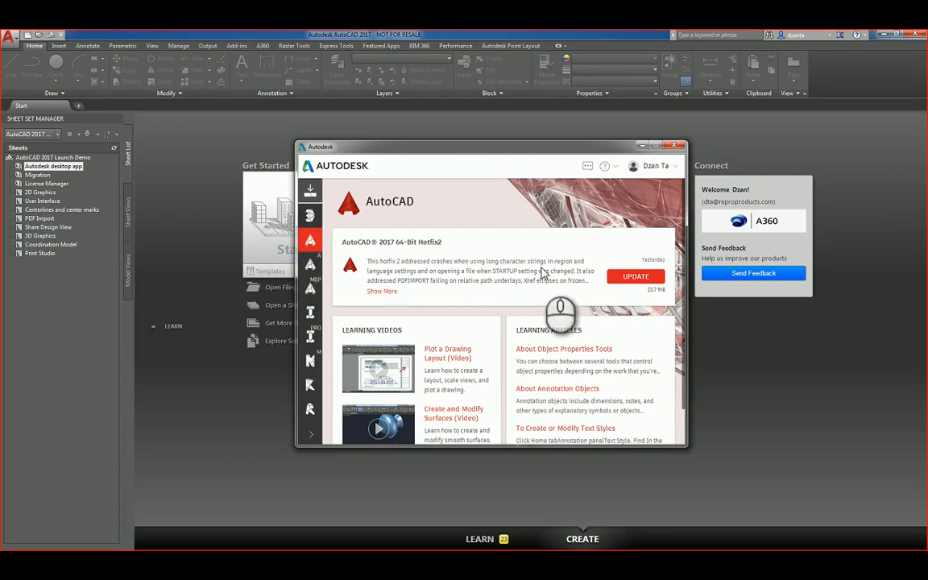
scroll(546, 272, "down", 1)
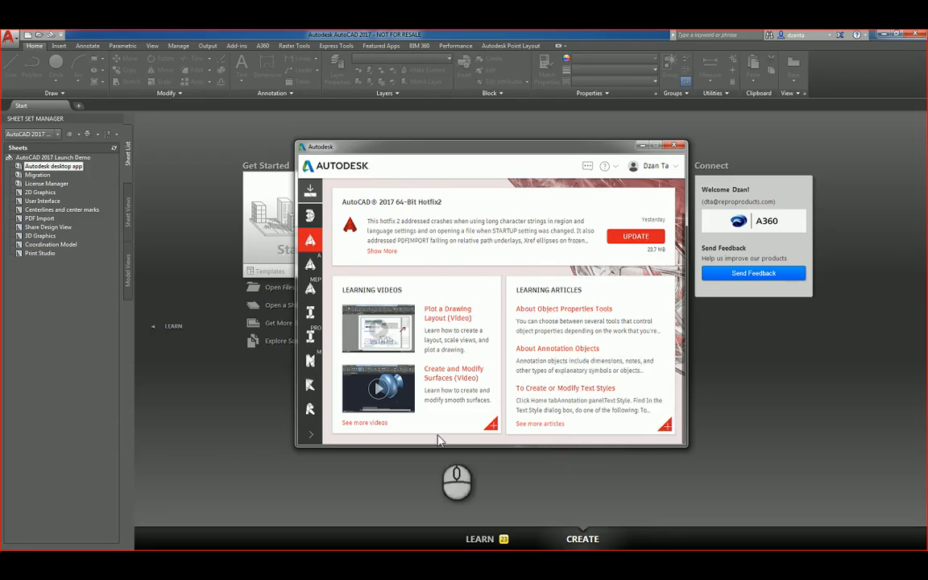
- View the AutoCAD Architecture, AutoCAD MEP, Inventor, Inventor Professional, Navisworks Manage and ReCap pages, and close the Autodesk desktop app
left_click(311, 263)
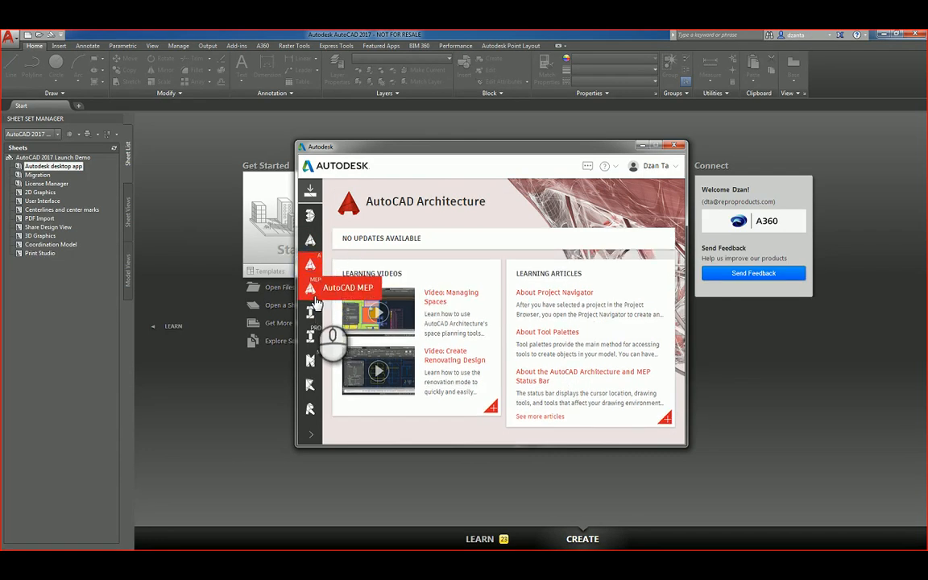
left_click(313, 291)
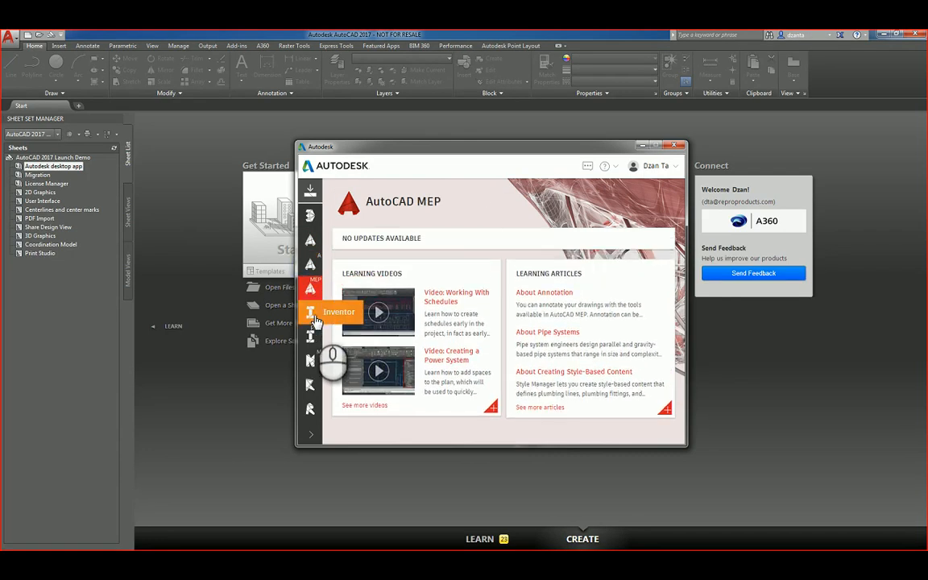
left_click(314, 318)
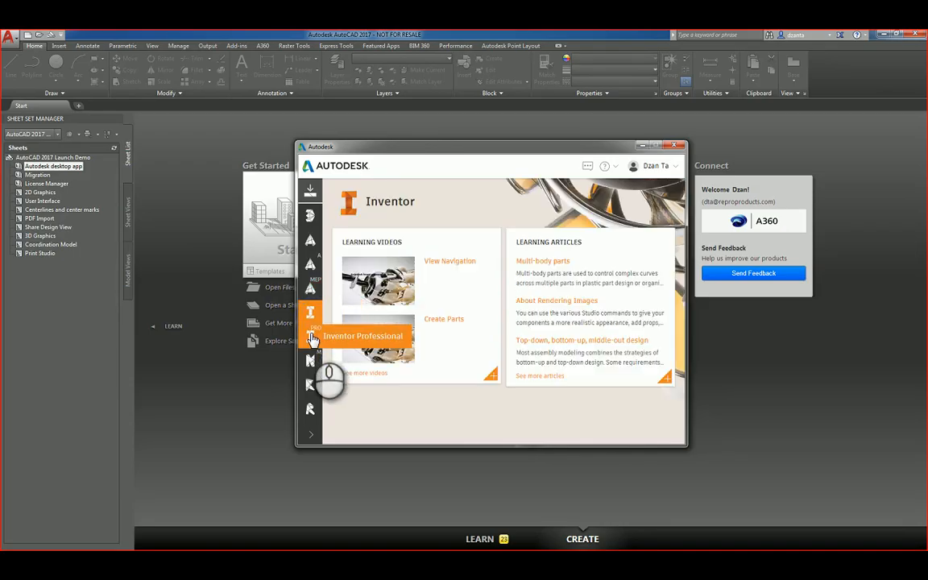
left_click(312, 337)
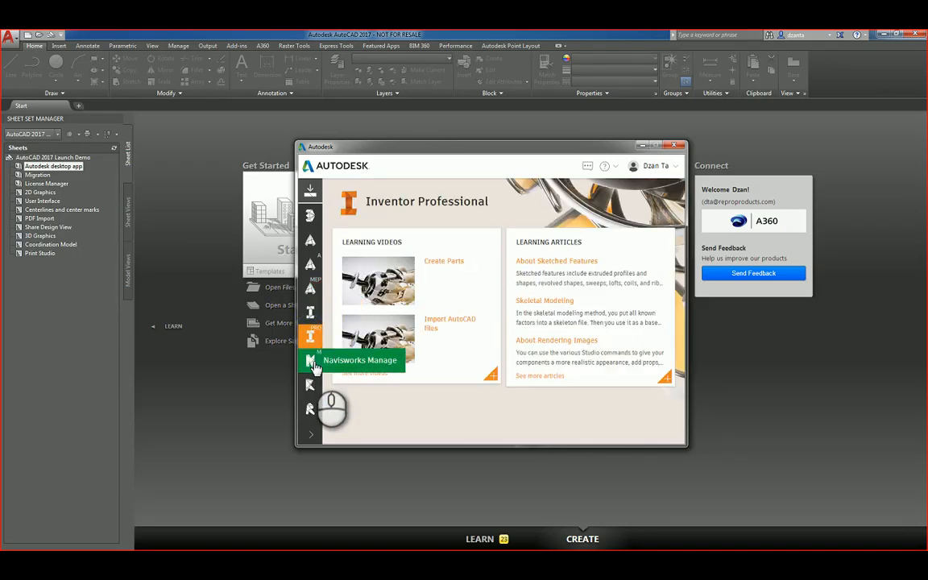
left_click(313, 364)
left_click(311, 385)
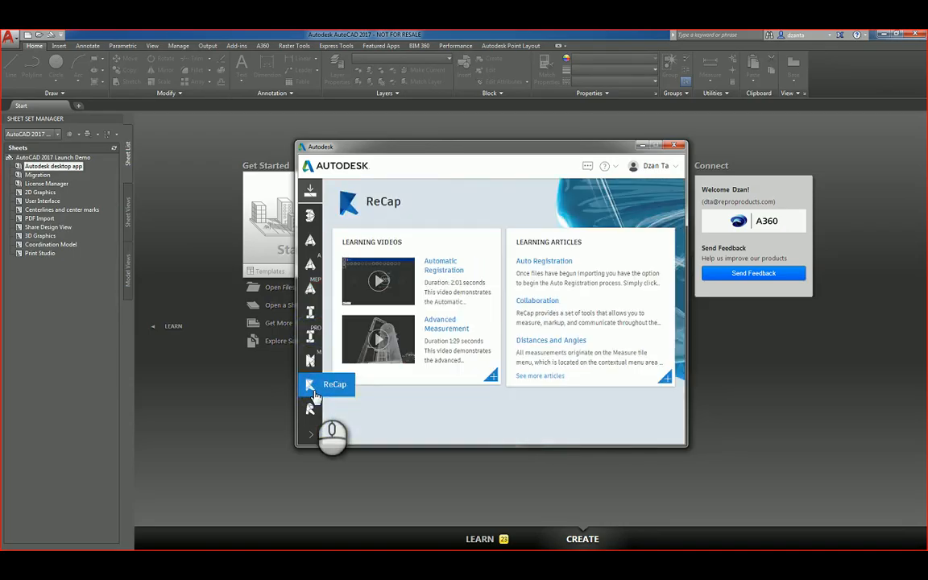
left_click(675, 146)
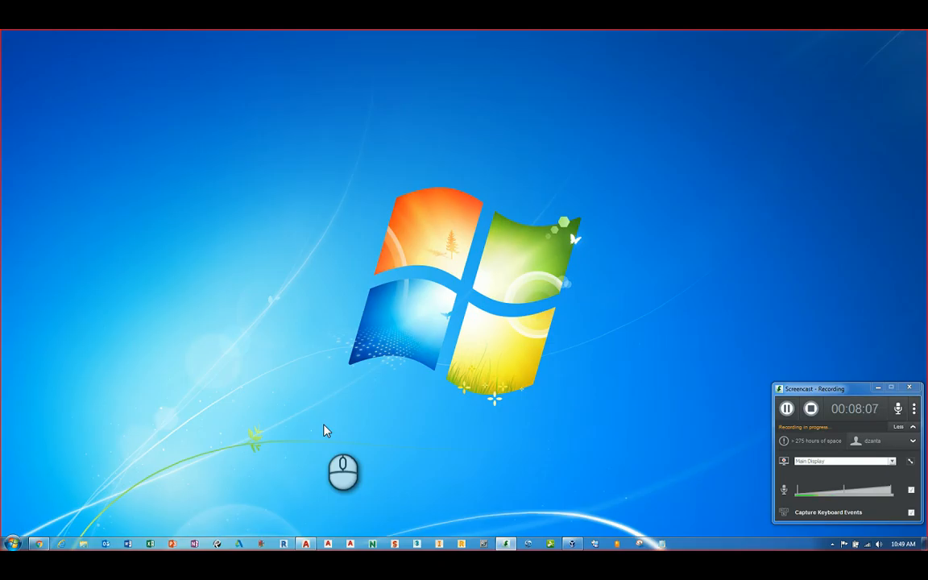
- Show the Migrate Custom Settings options of AutoCAD 2017 - English among the installed Autodesk programs in Windows
left_click(12, 544)
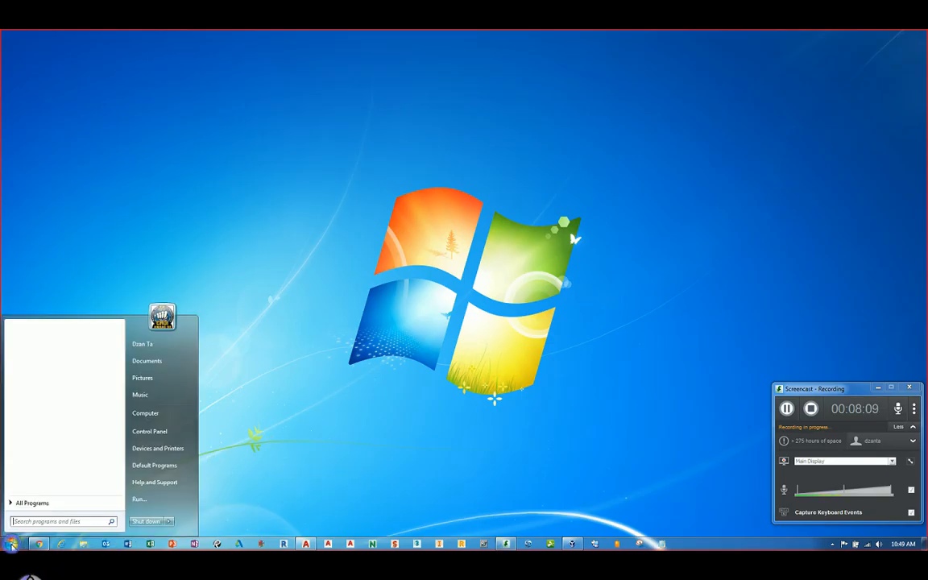
left_click(29, 502)
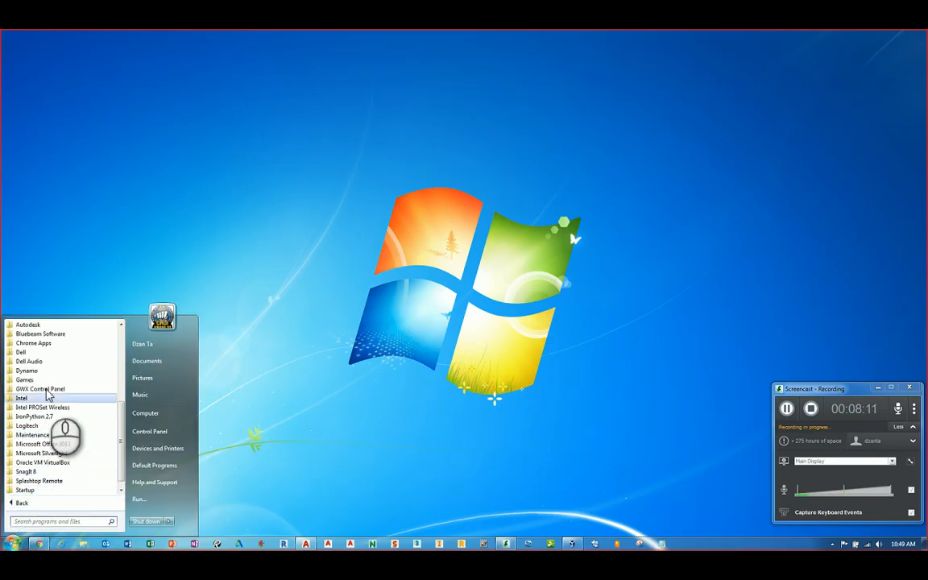
left_click(40, 326)
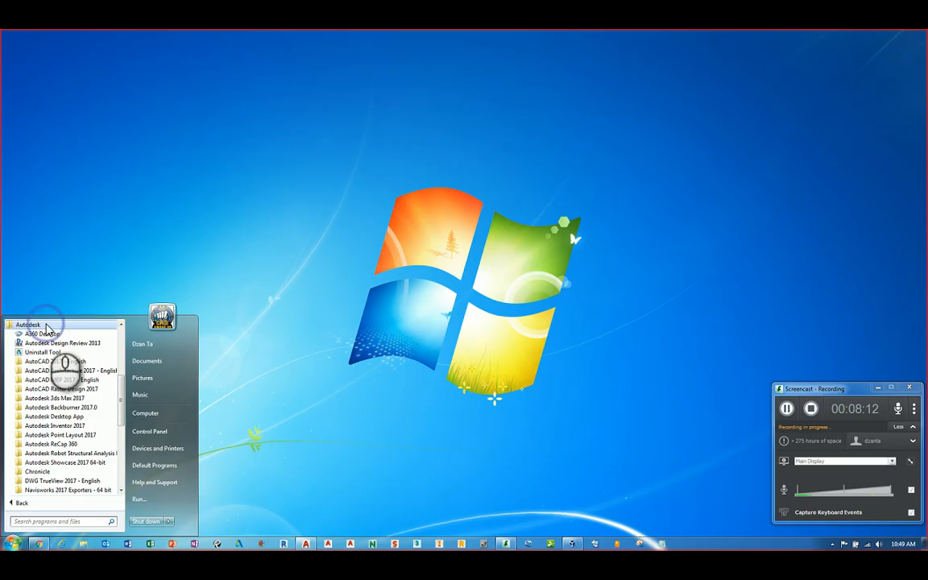
left_click(66, 362)
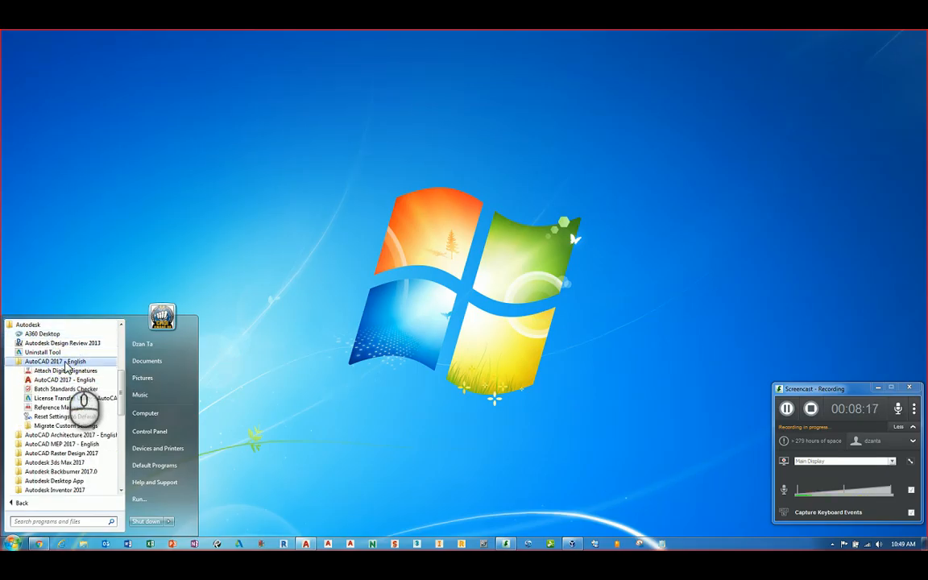
left_click(65, 425)
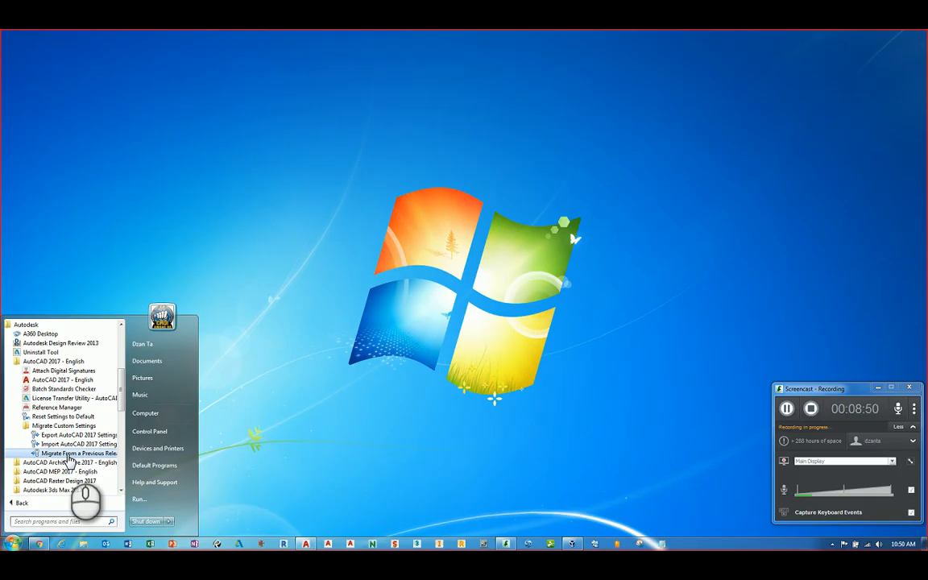
left_click(786, 408)
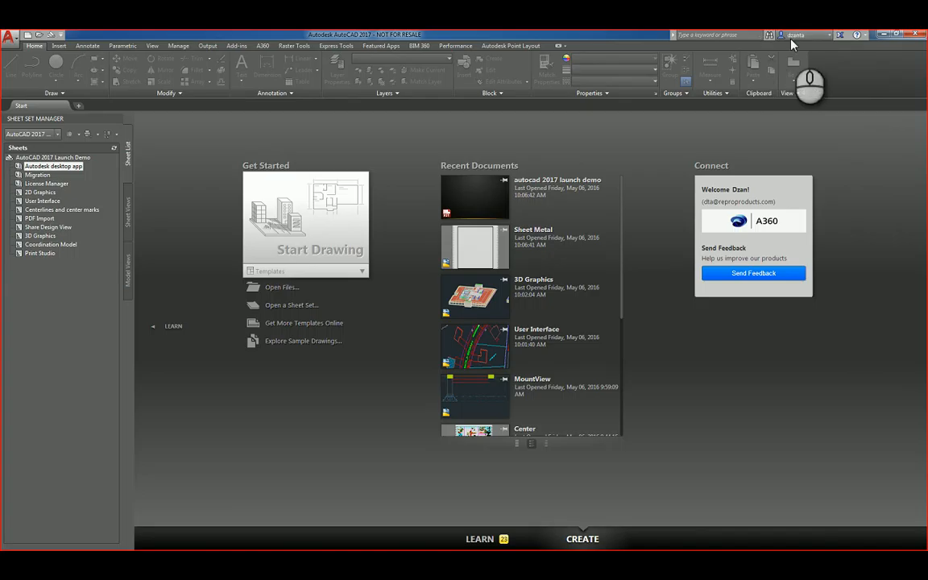
- Inspect the Building Design Suite license details in AutoCAD's License Manager and close it
left_click(864, 35)
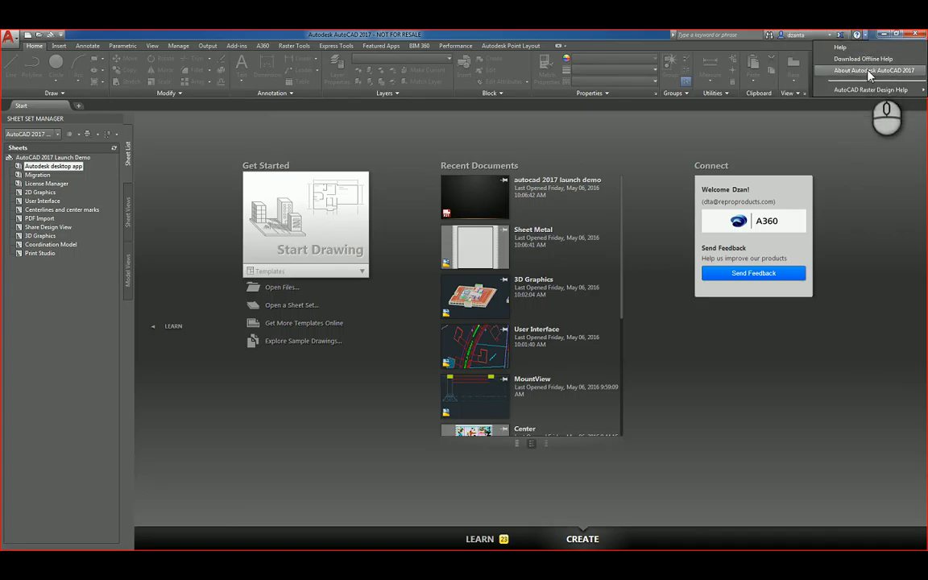
left_click(869, 72)
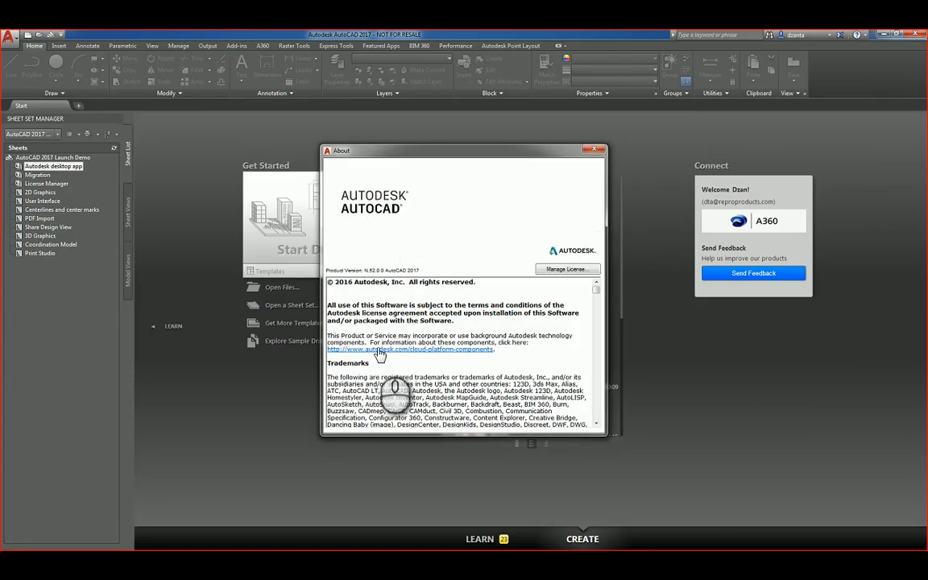
left_click(563, 269)
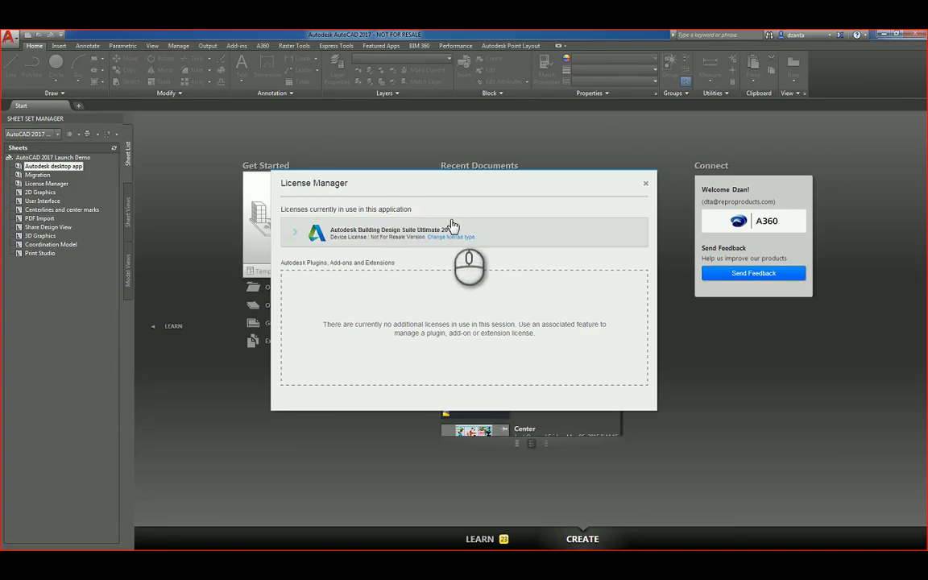
left_click(294, 237)
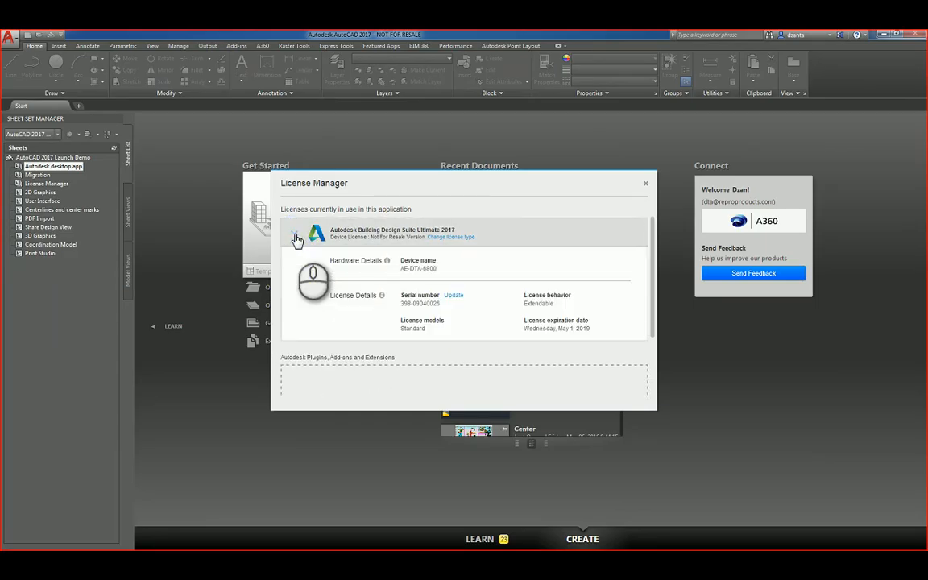
left_click(295, 236)
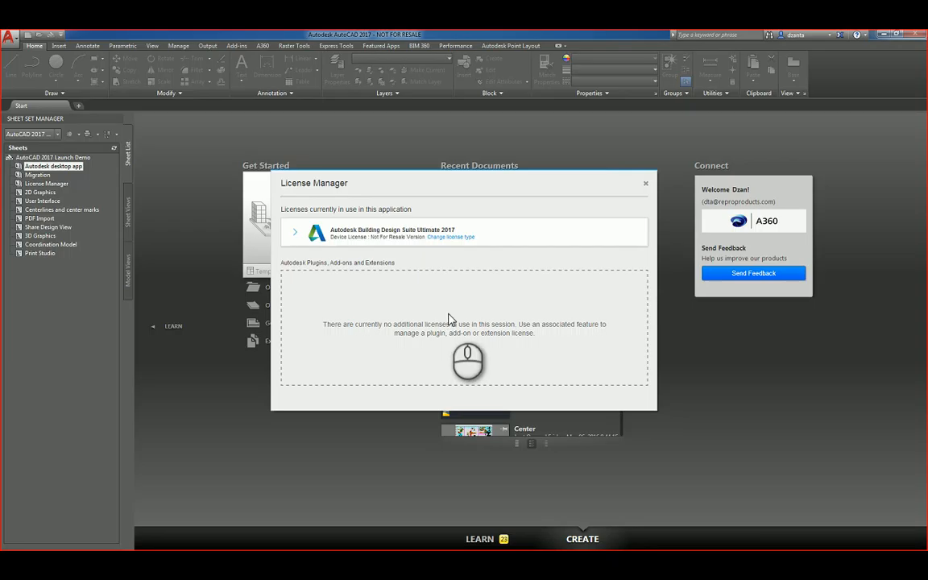
left_click(645, 183)
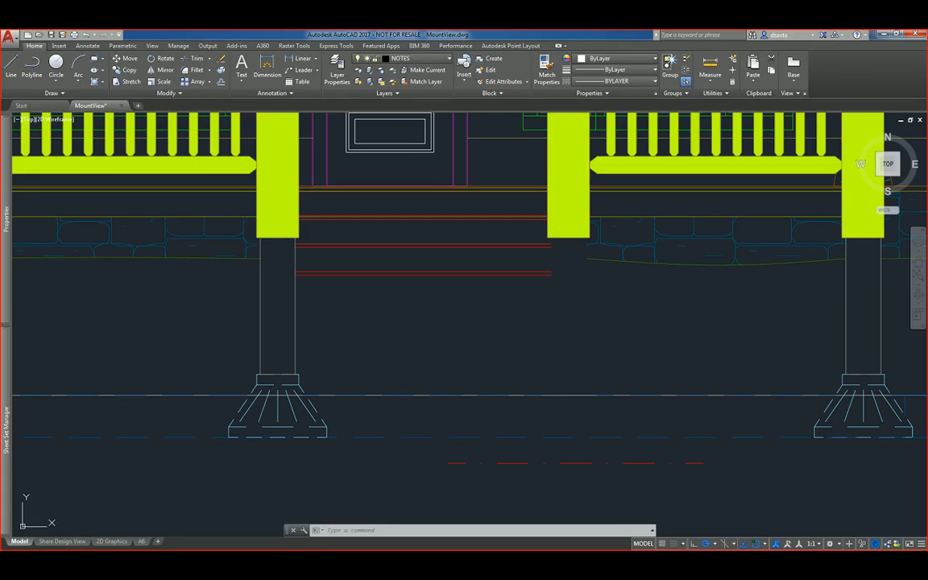
- Turn off hardware acceleration in the Graphics Performance settings for the MountView drawing
left_click(488, 350)
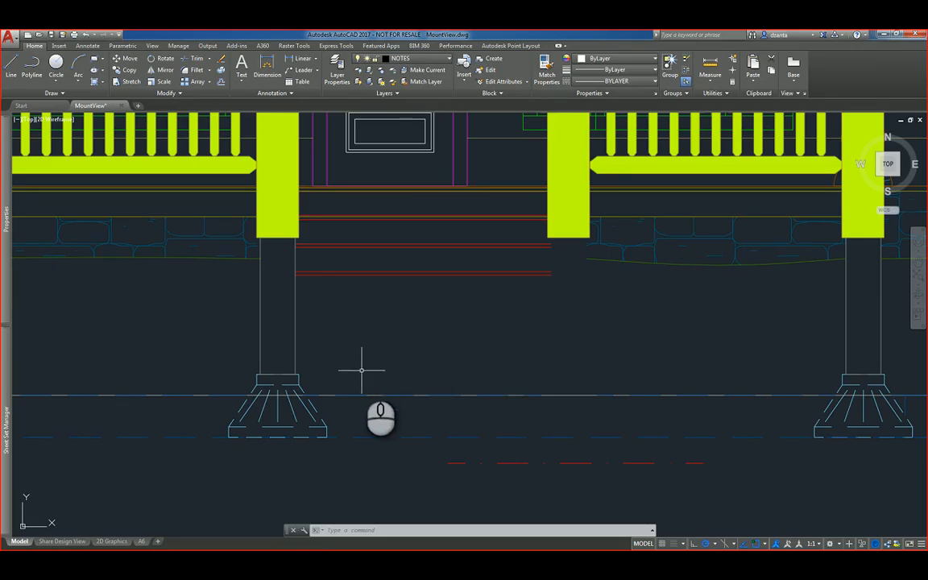
key("Escape")
right_click(874, 544)
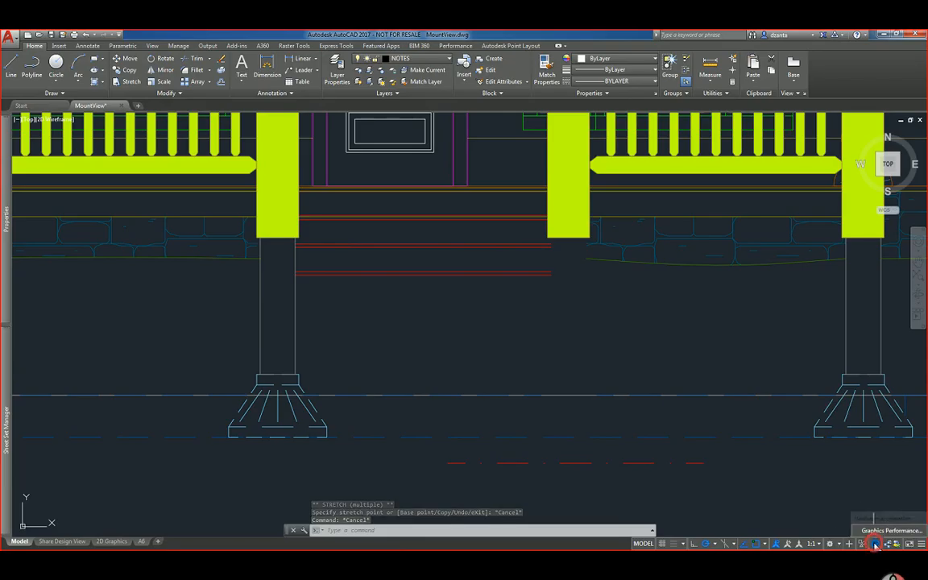
left_click(881, 533)
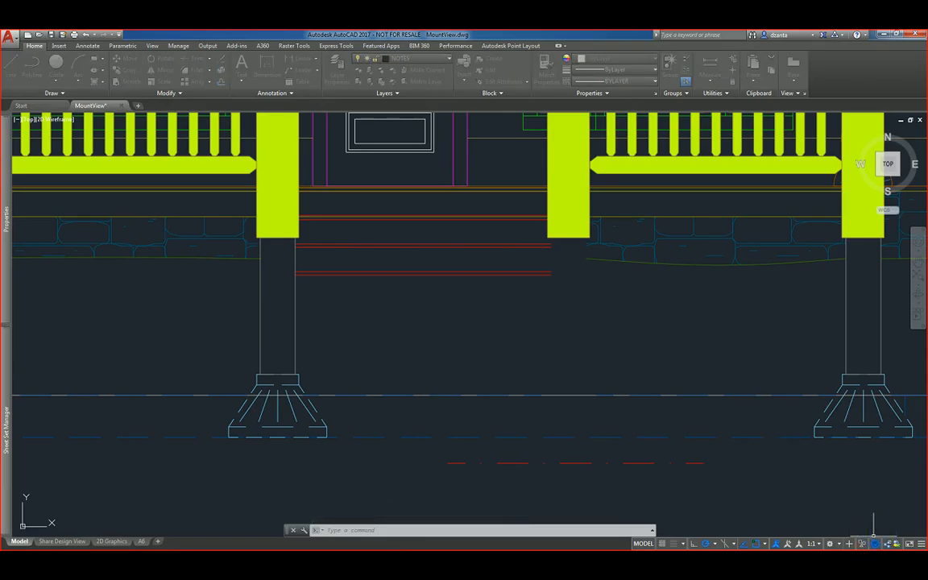
left_click_drag(926, 168, 447, 191)
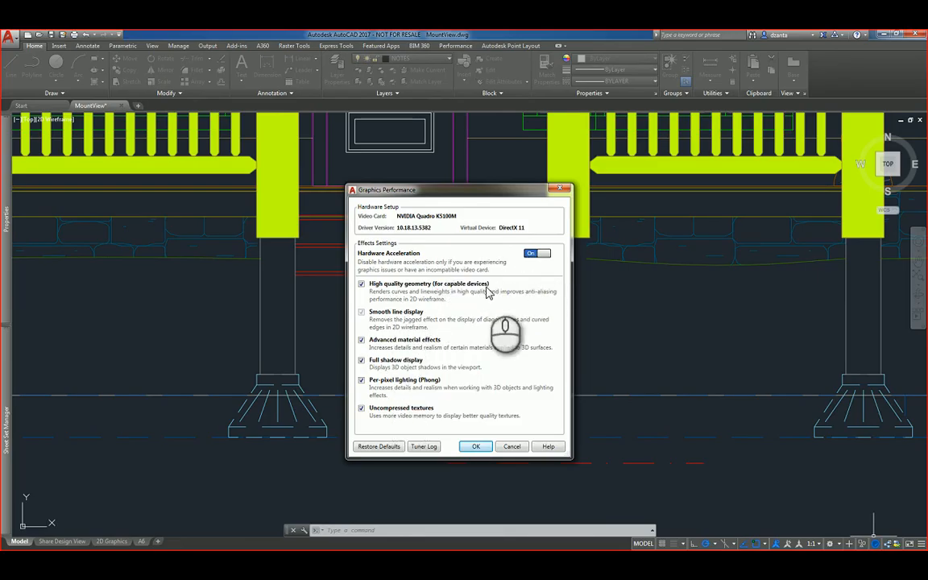
left_click(535, 255)
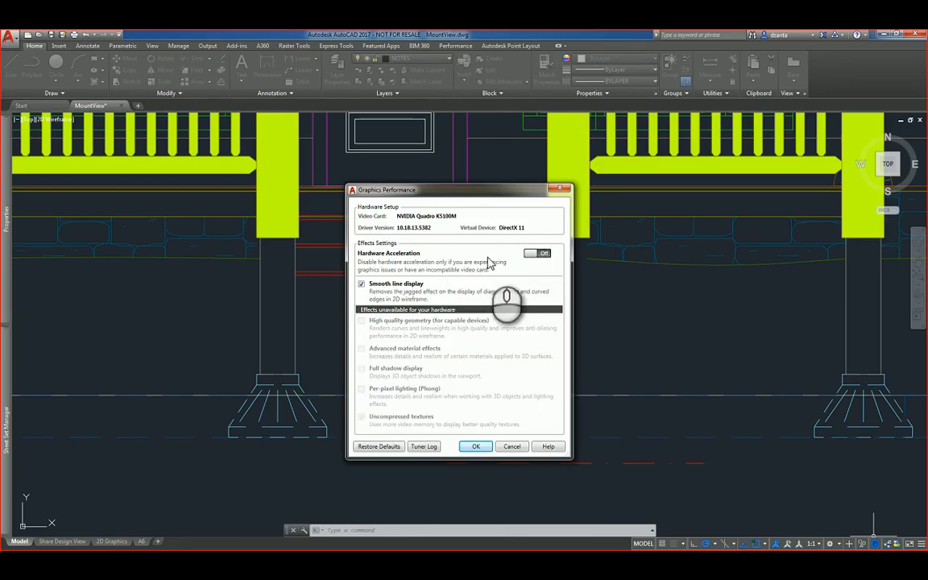
left_click(475, 445)
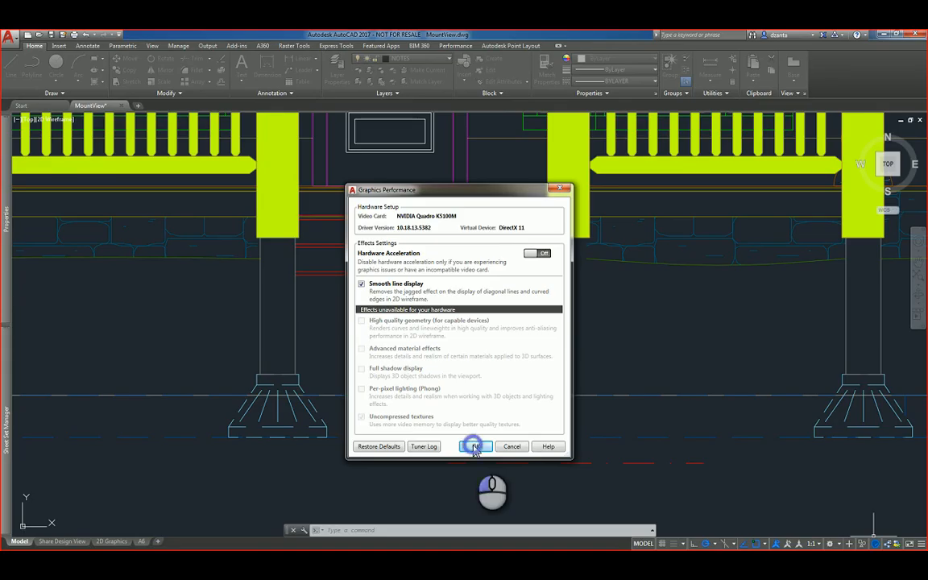
- Try to move the left porch column and its footing by the column's top grip, and cancel the move
left_click(294, 382)
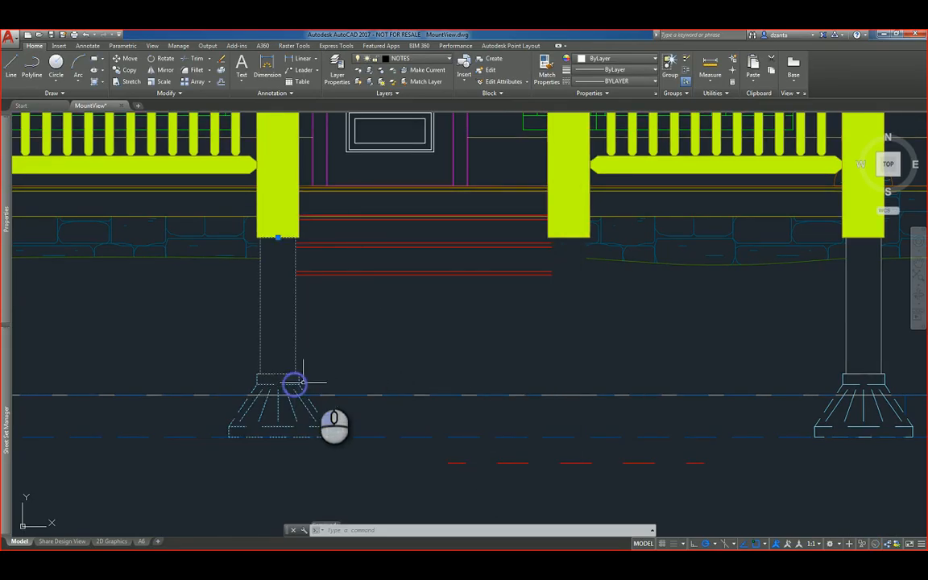
left_click(278, 238)
right_click(355, 300)
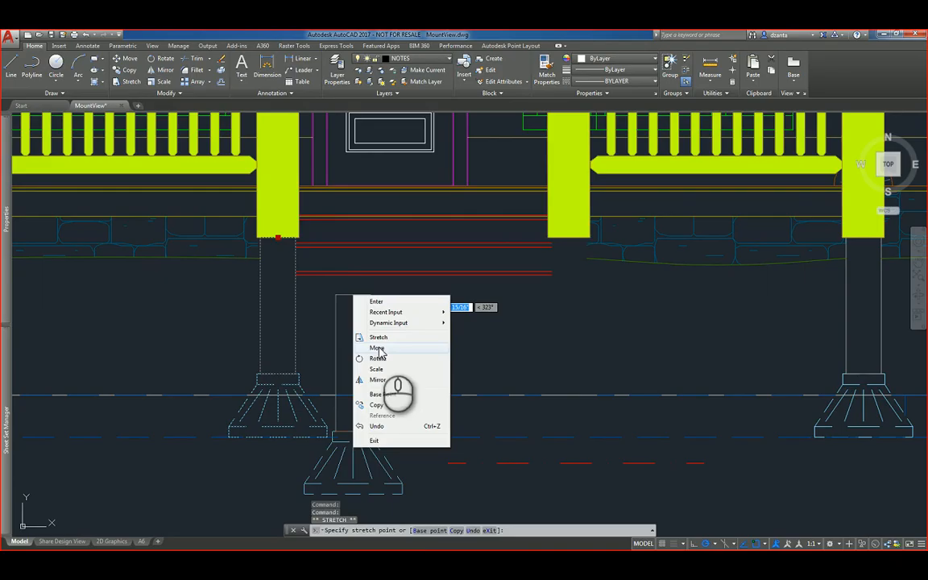
left_click(378, 349)
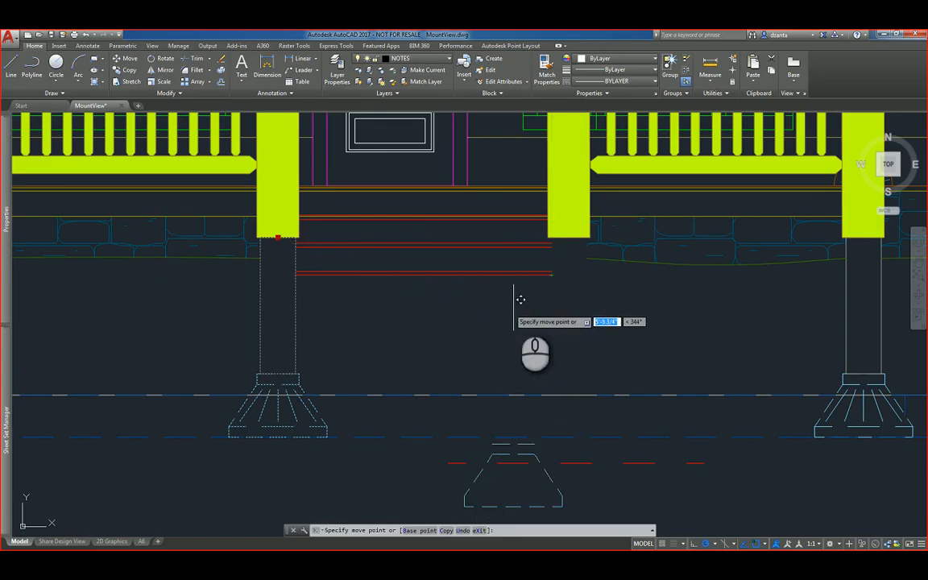
key("Escape")
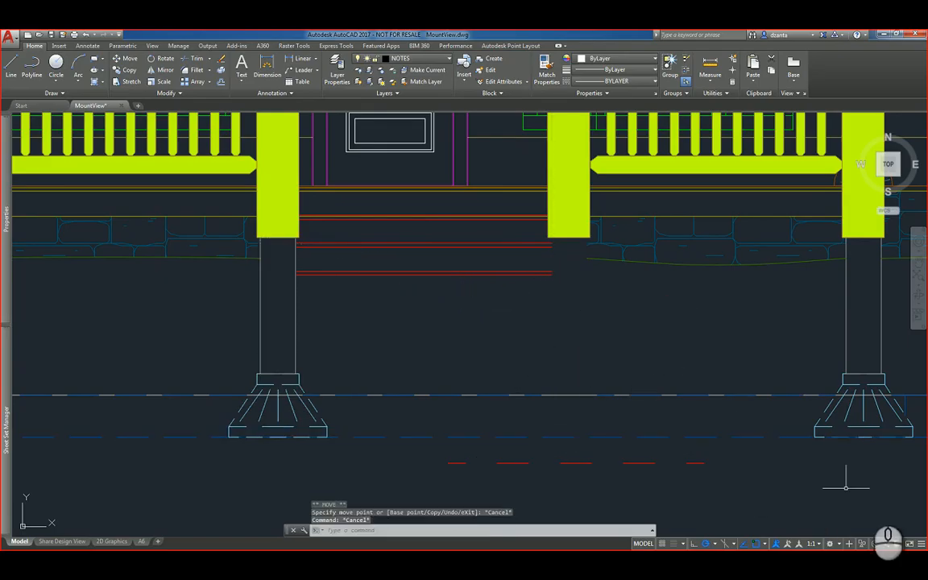
- Turn hardware acceleration on again in the Graphics Performance settings
left_click(885, 544)
left_click(537, 253)
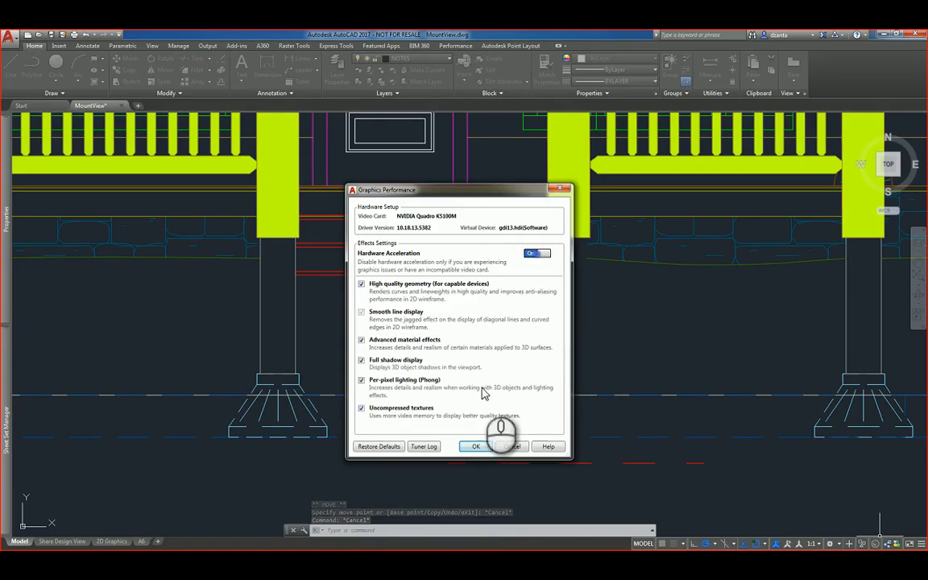
left_click(475, 446)
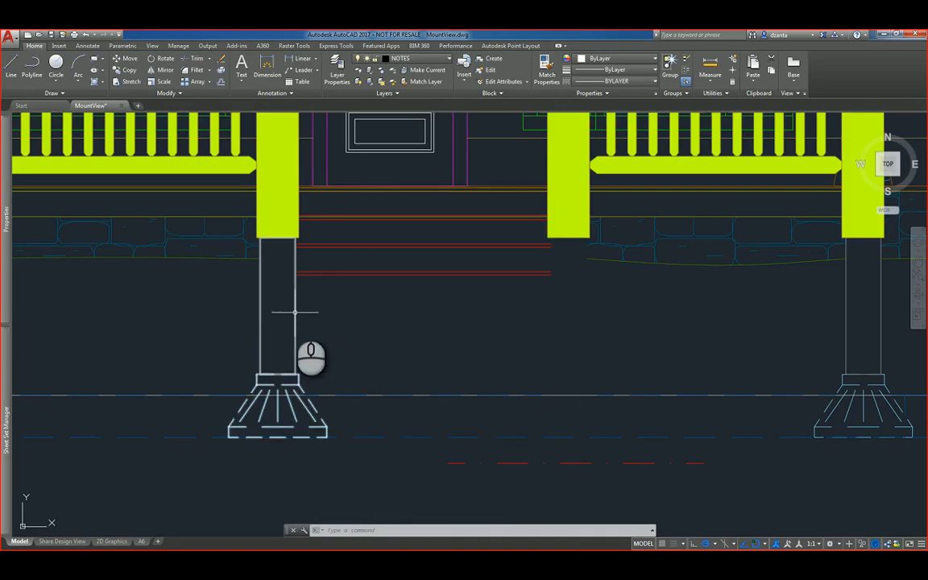
- Try to move the left porch column and its footing by the top grip using the grip Move option, and cancel it
left_click(290, 310)
left_click(251, 346)
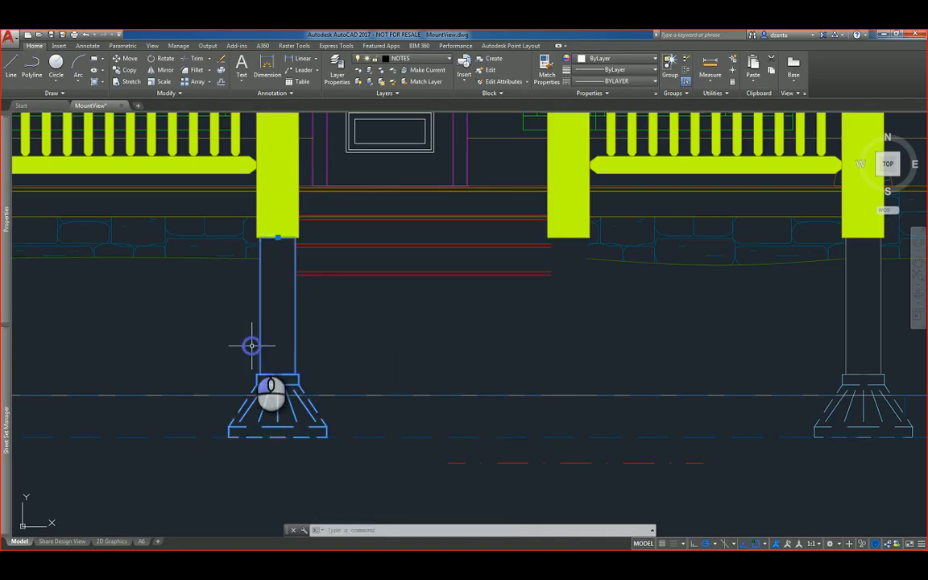
left_click(278, 238)
right_click(373, 311)
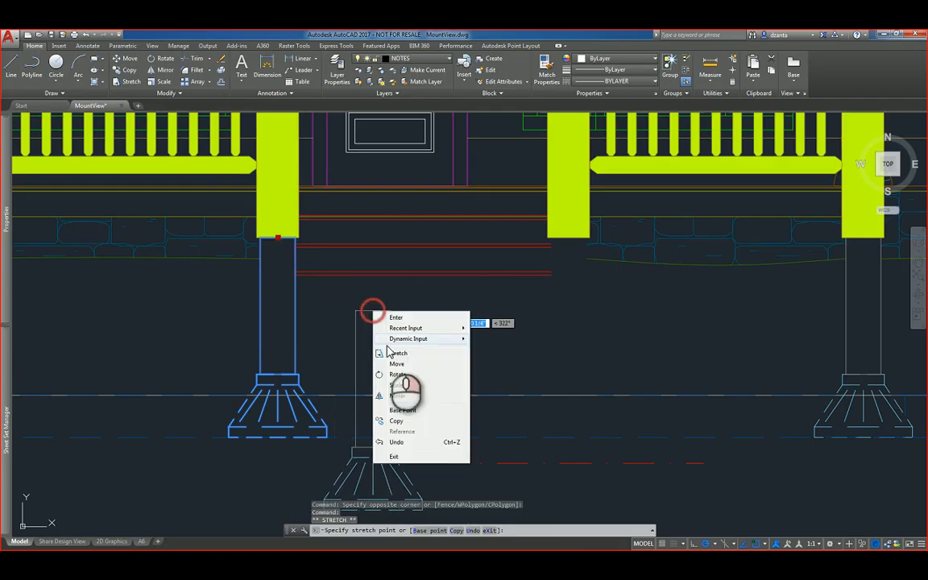
left_click(397, 364)
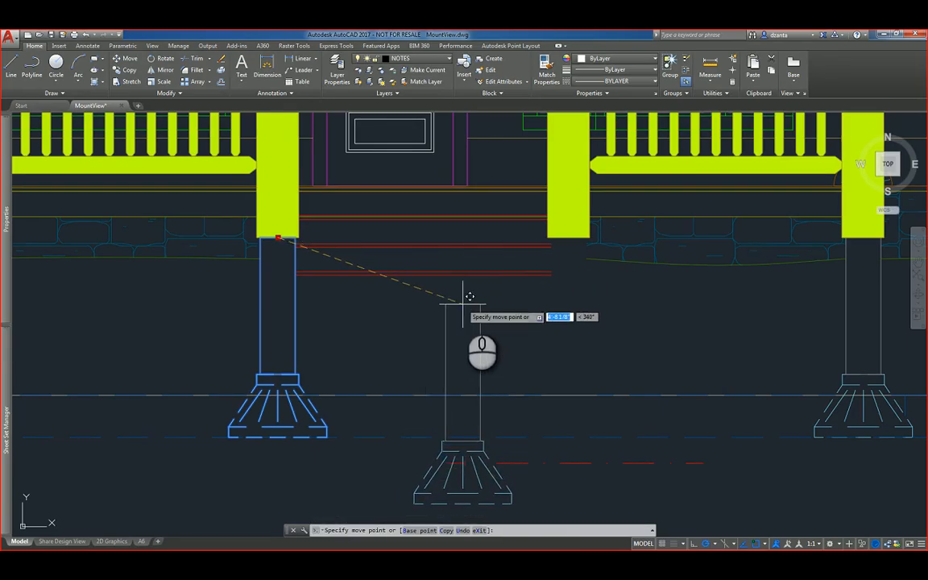
key("Escape")
- Try the Move command at a gap in the red dash-dot line below the footings, and cancel the object selection
middle_click_drag(515, 342, 491, 317)
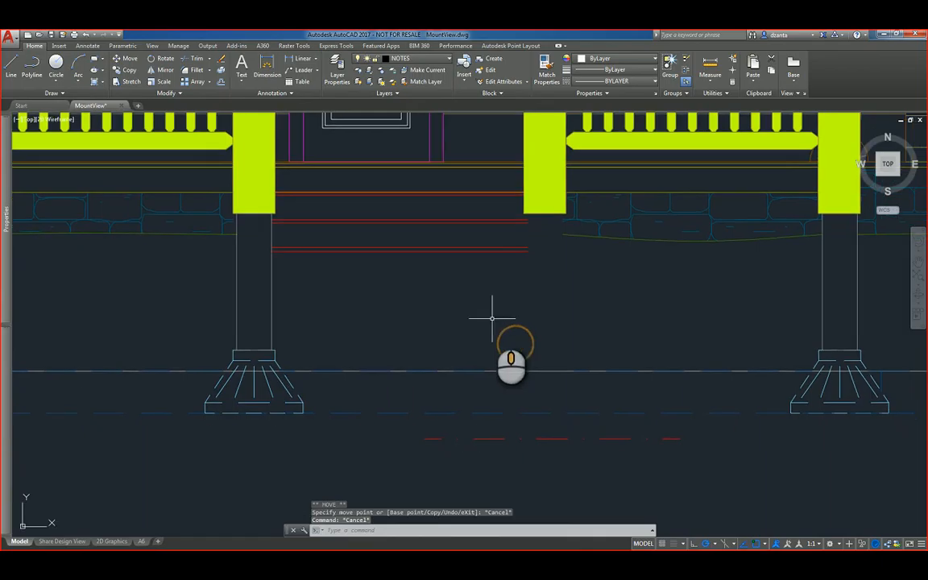
scroll(577, 394, "up", 2)
middle_click_drag(601, 393, 551, 314)
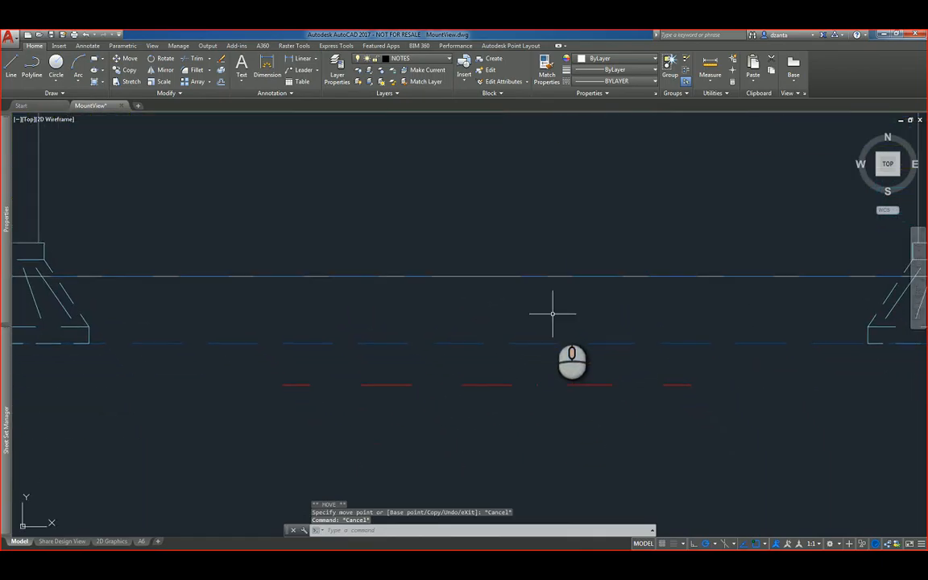
scroll(482, 374, "up", 2)
middle_click_drag(481, 374, 465, 347)
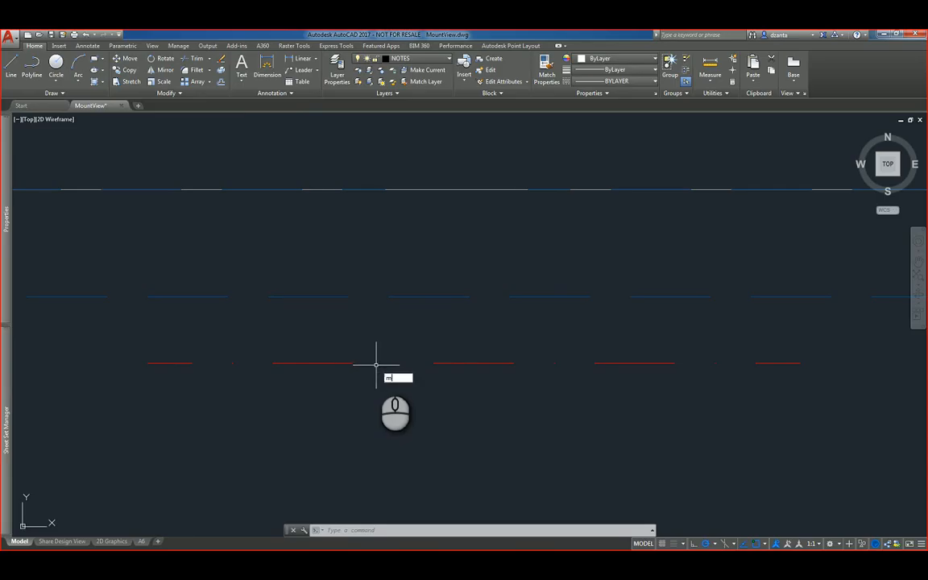
key("Return")
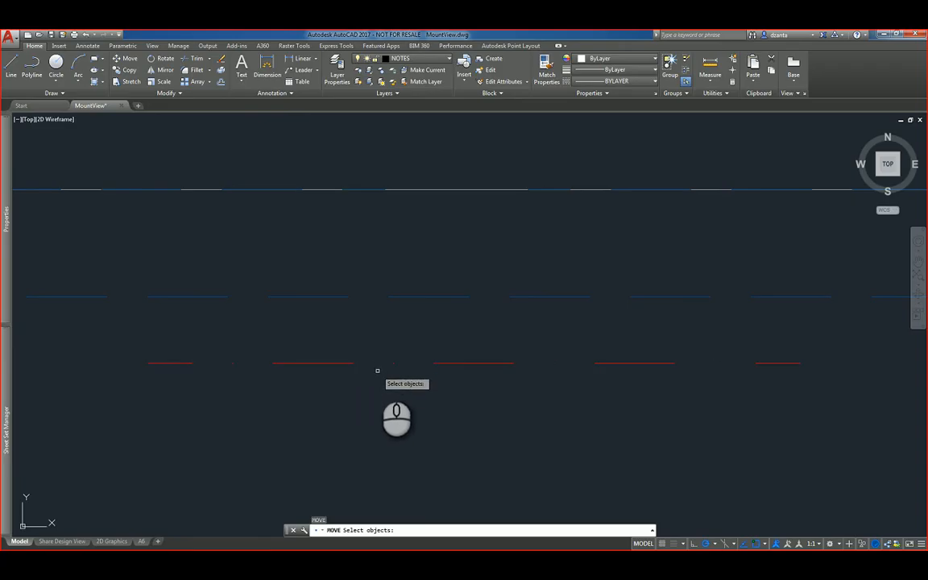
key("Escape")
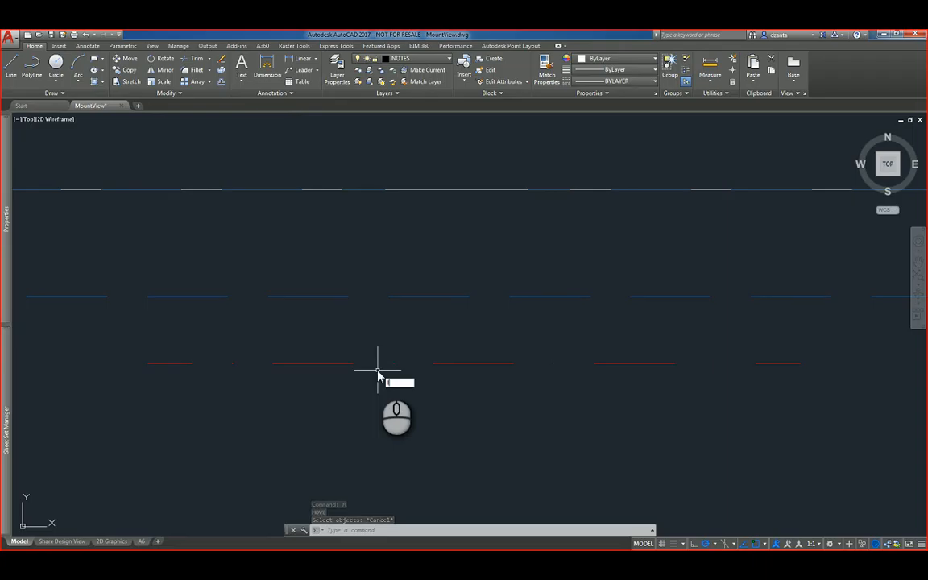
- Set the LTGAPSELECTION system variable to 1
type("LTGAP")
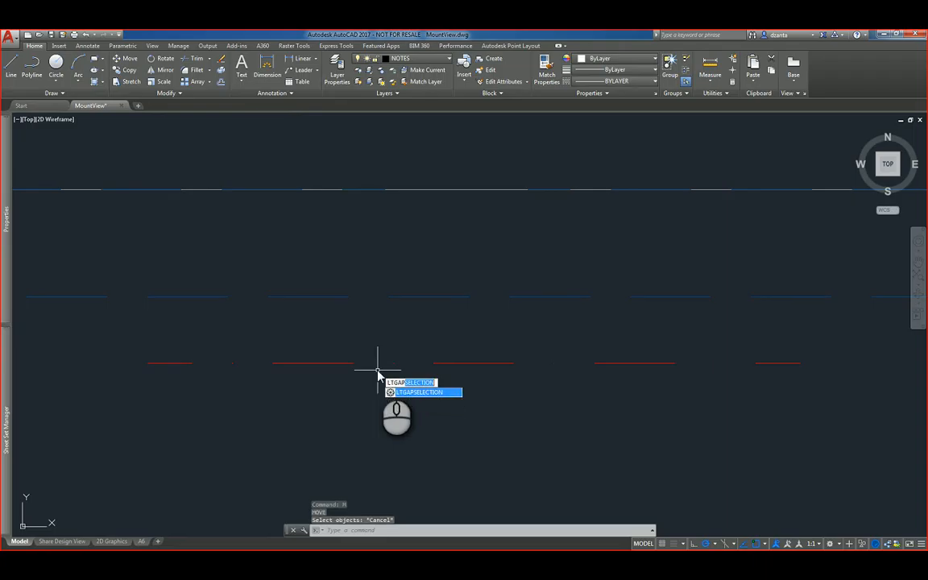
key("Return")
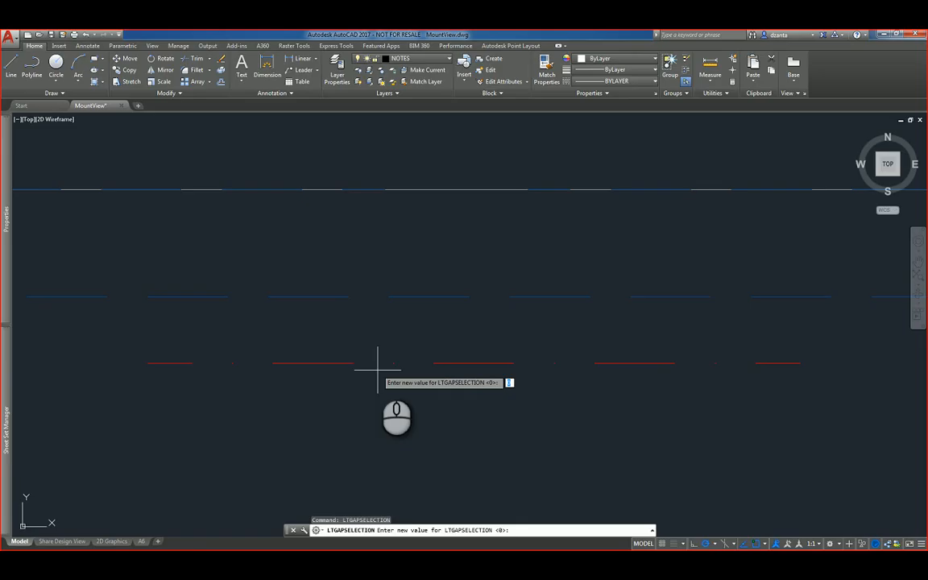
key("Return")
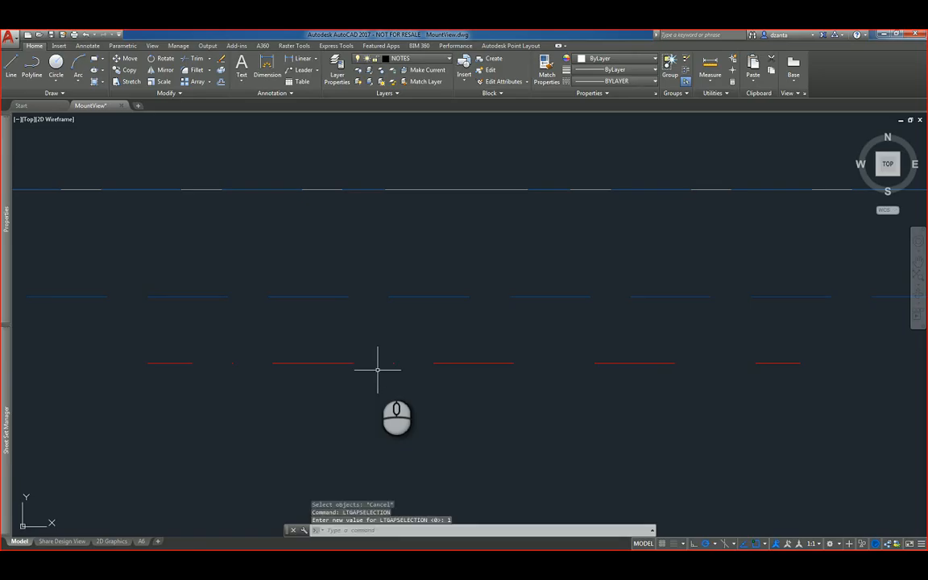
- Try selecting the red dash-dot line at one of its gaps with the Move command, and cancel the move
type("m")
key("Return")
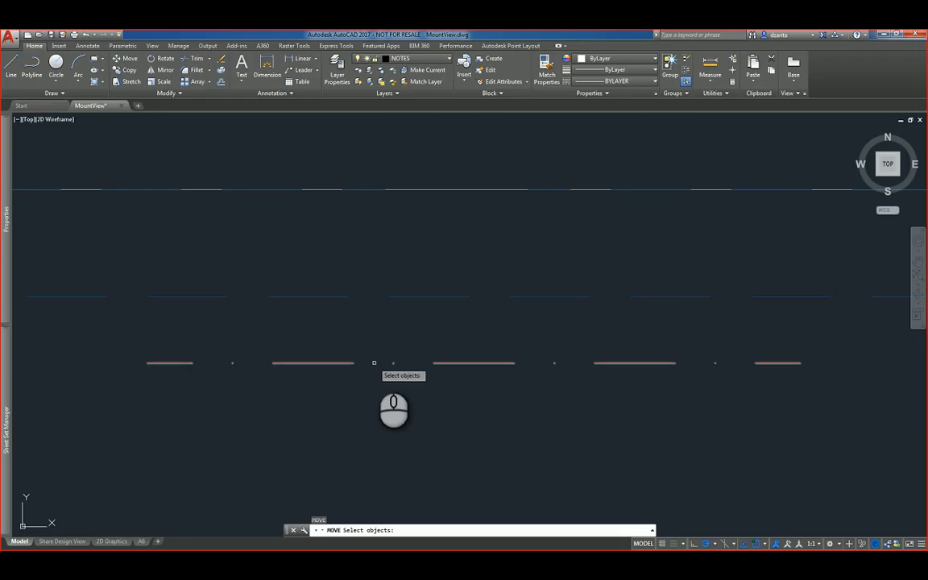
left_click(374, 363)
key("Escape")
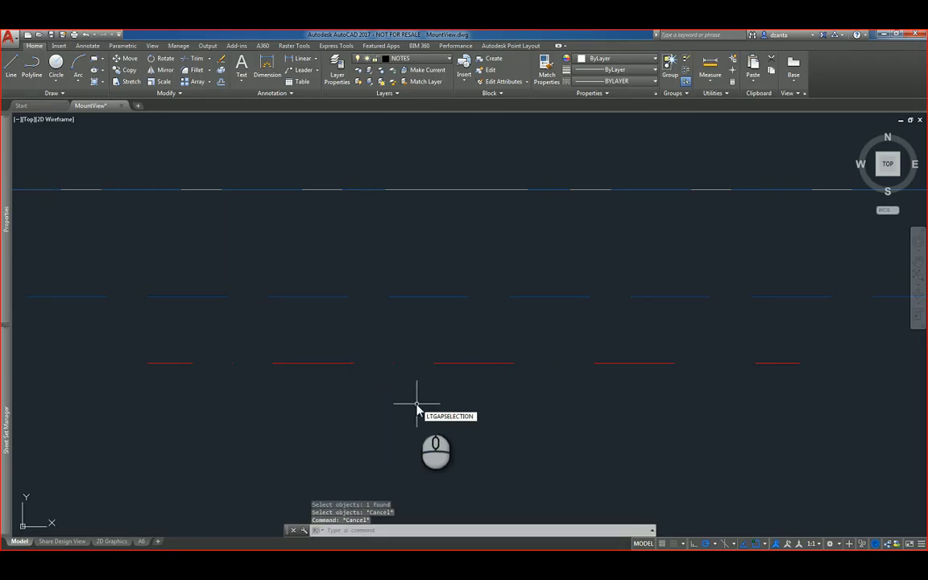
- Set the LTGAPSELECTION system variable back to 0
key("Return")
key("Return")
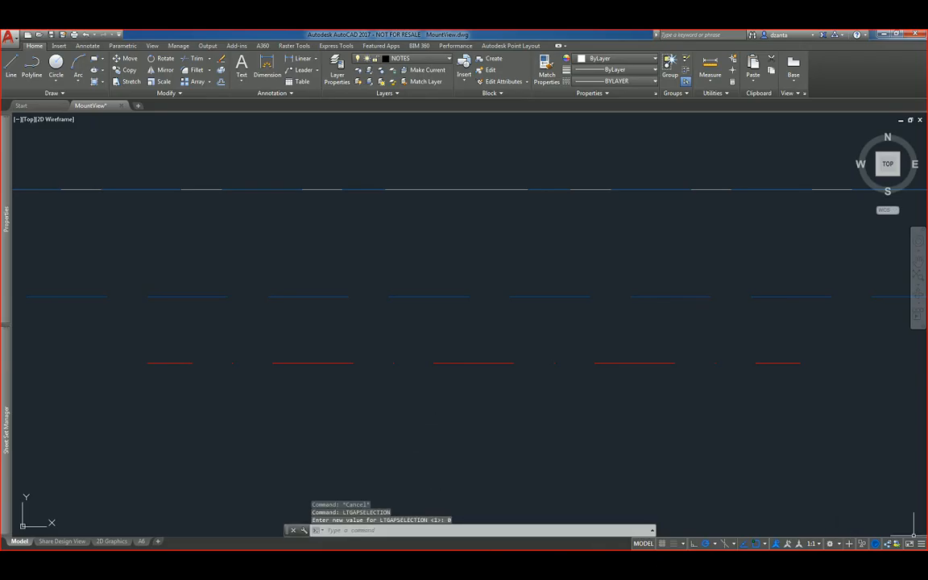
- Start inserting a block and preview AVE_GLOBAL, AVE_RENDER and Door Tag as the block to insert
scroll(580, 415, "down", 2)
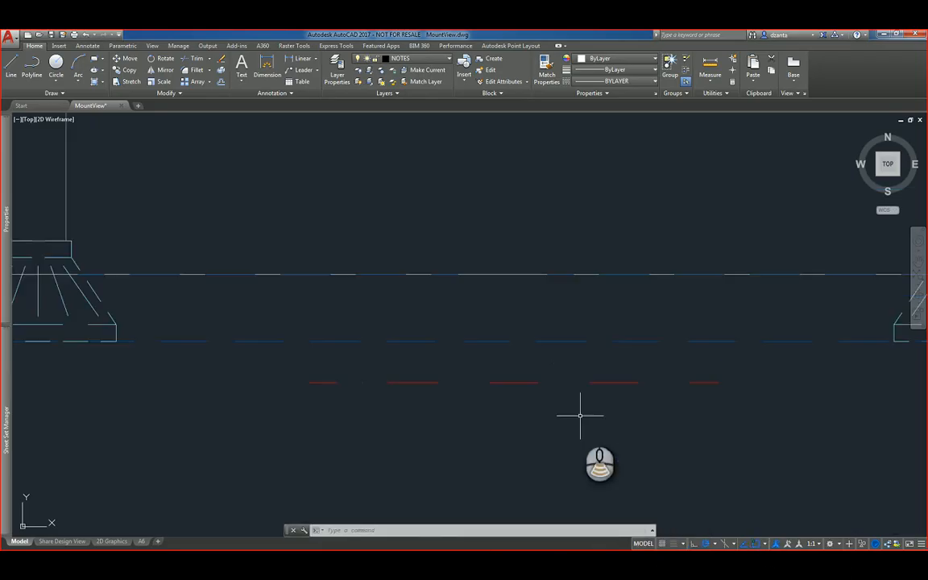
scroll(579, 395, "down", 2)
middle_click_drag(579, 360, 565, 398)
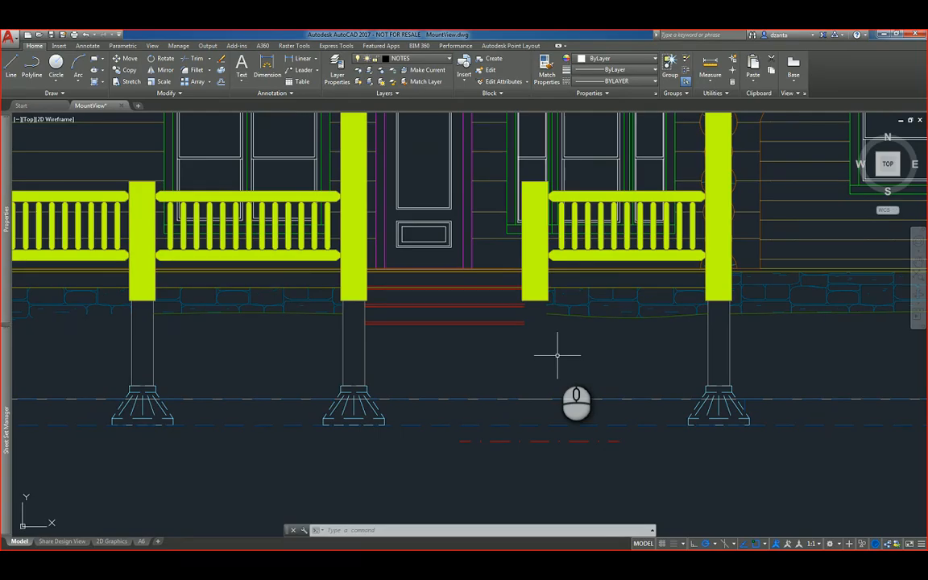
type("i")
key("Return")
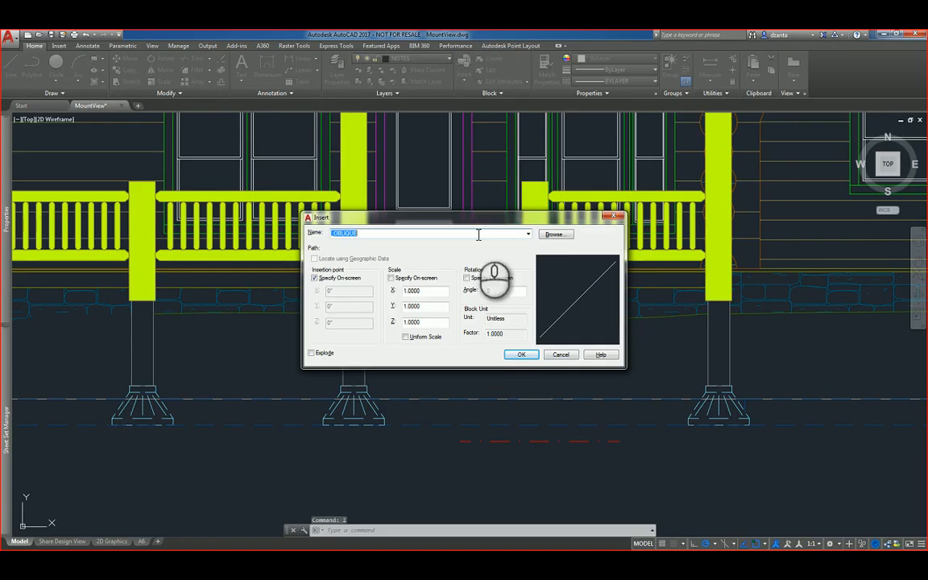
left_click(527, 234)
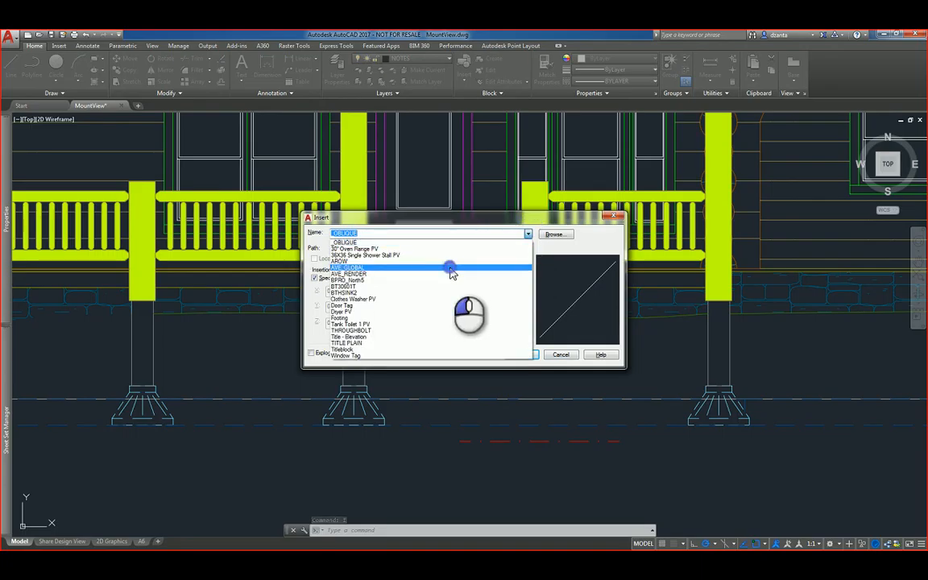
left_click(450, 268)
left_click(528, 234)
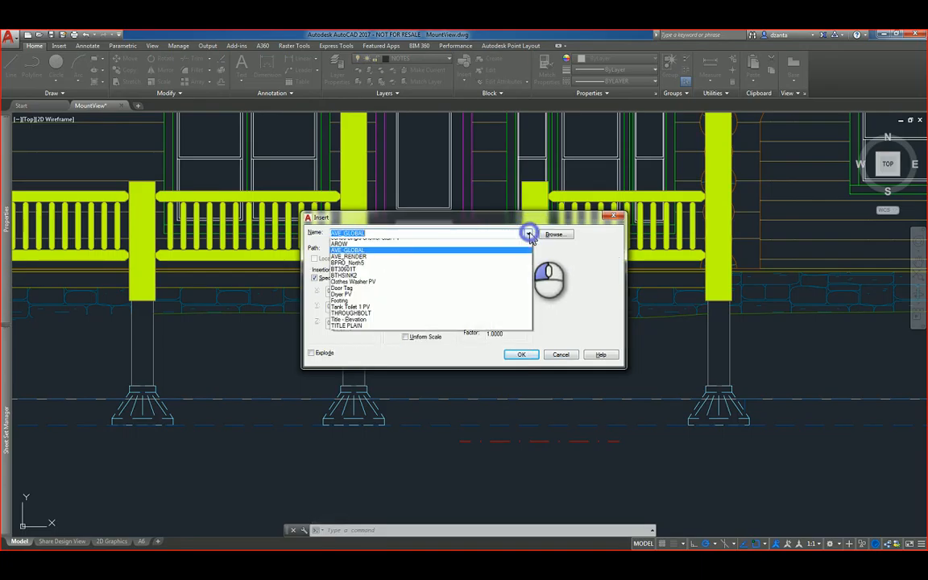
left_click(419, 274)
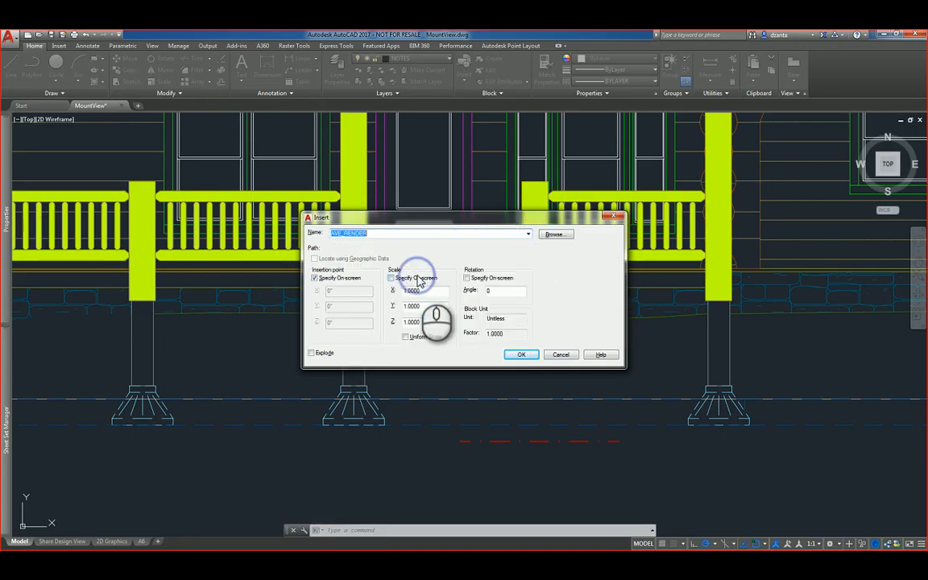
left_click(526, 235)
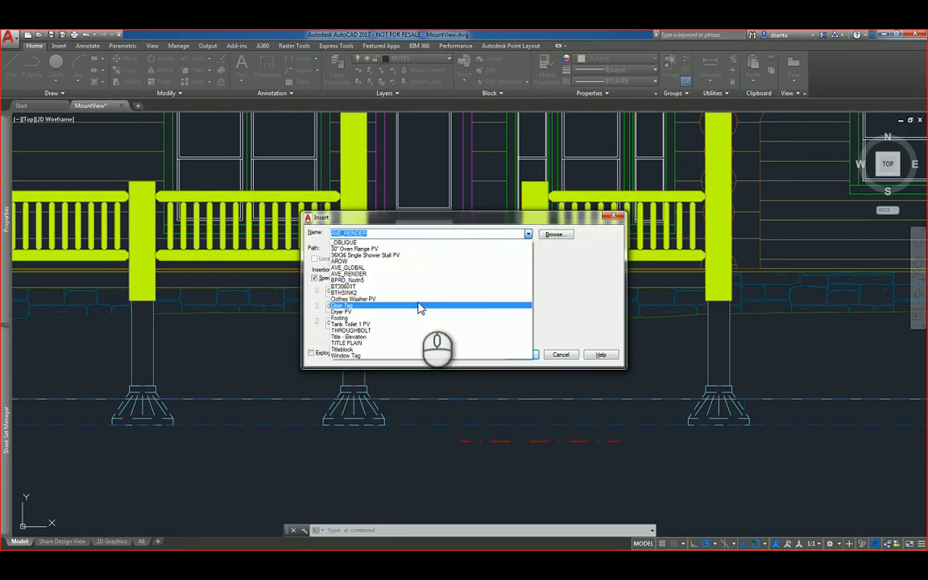
left_click(417, 305)
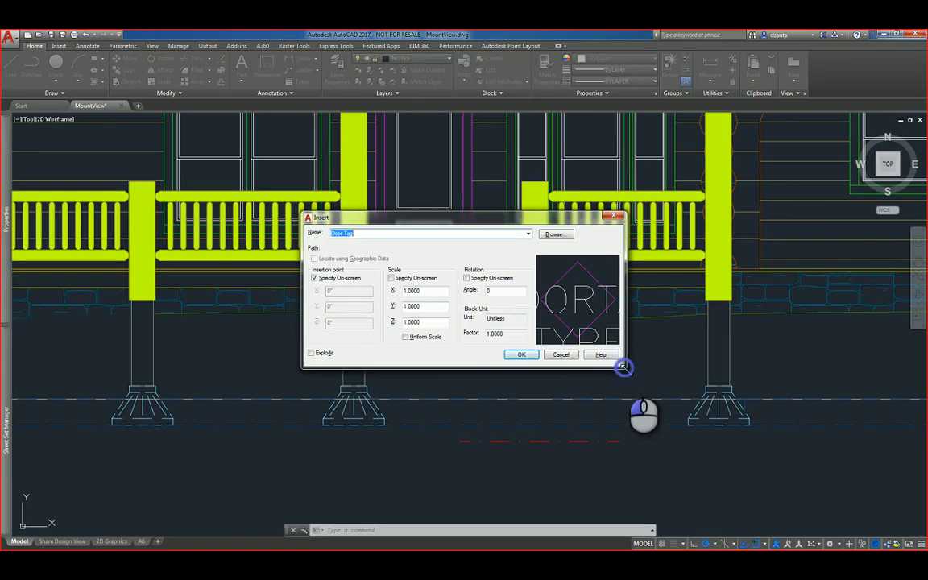
- Enlarge the Insert dialog and its Door Tag preview, reposition the dialog, and cancel the insertion
left_click_drag(623, 366, 816, 475)
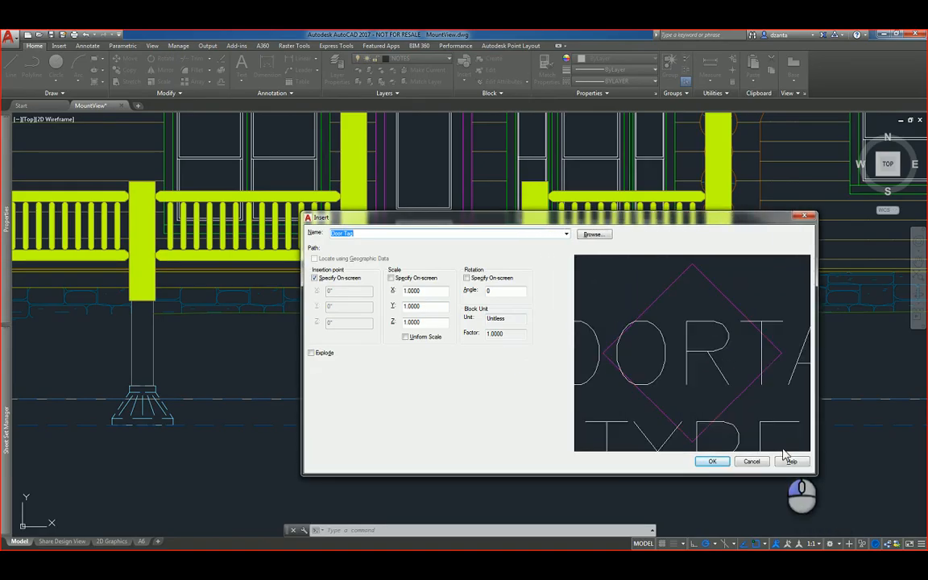
left_click_drag(543, 214, 439, 181)
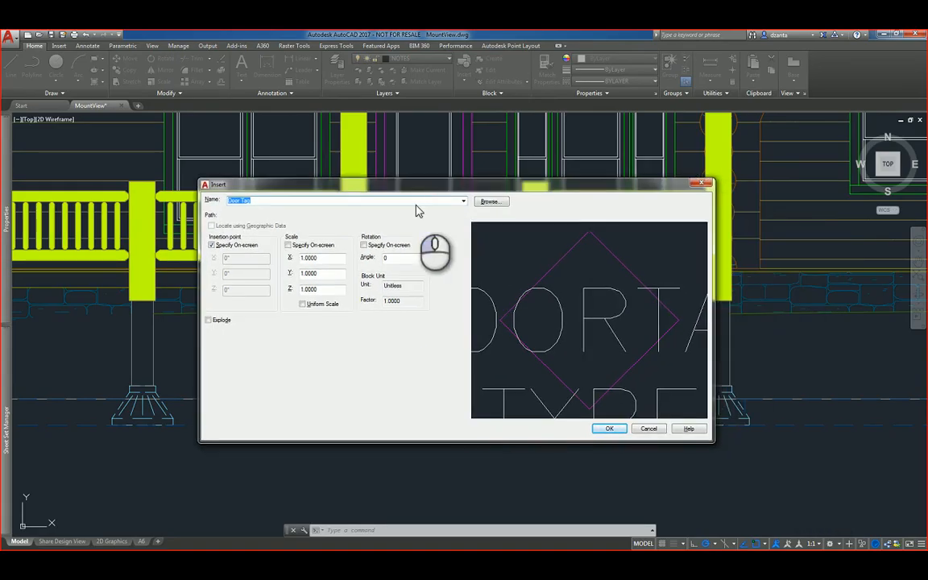
left_click(649, 428)
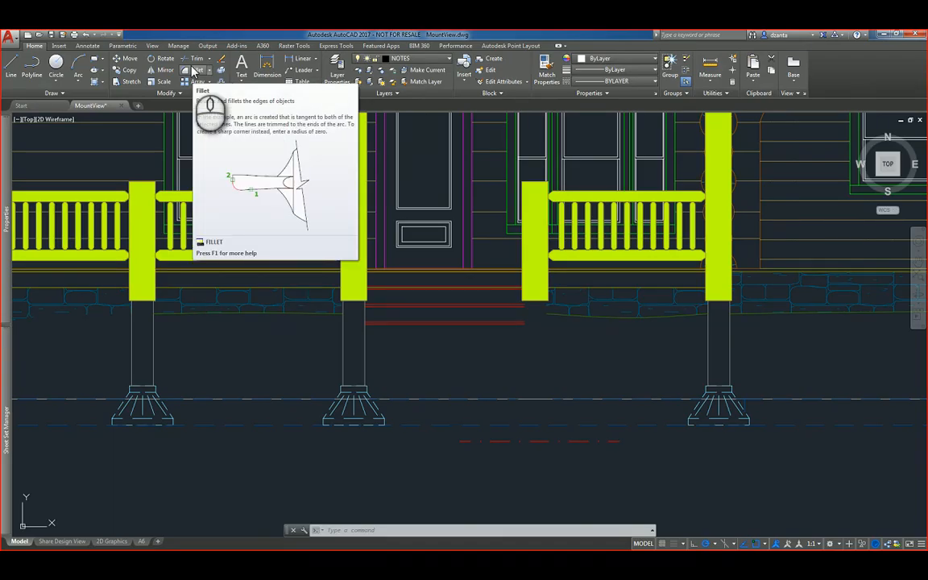
- Set the tooltip display delay to .25 seconds and the extended tooltip delay to 1 second in the Options display settings
right_click(482, 531)
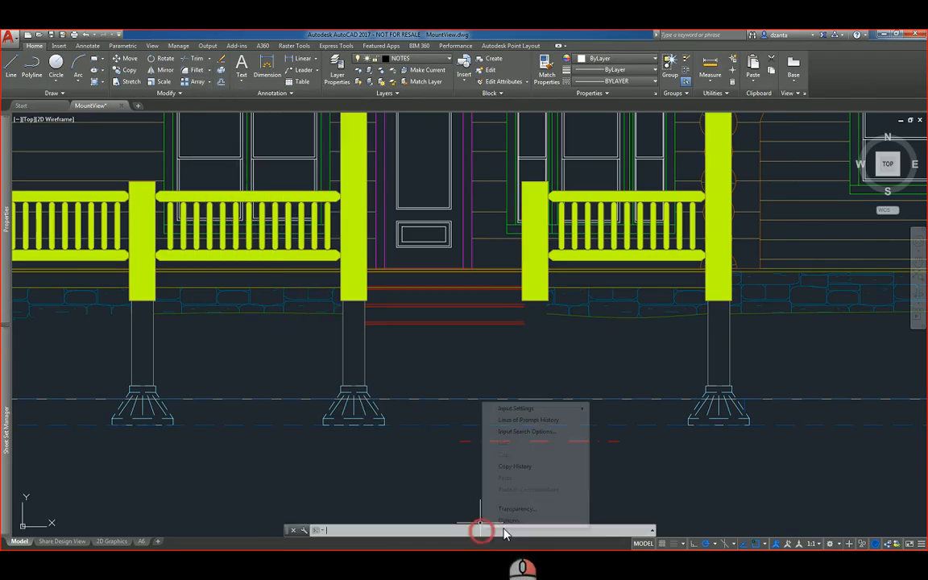
left_click(509, 520)
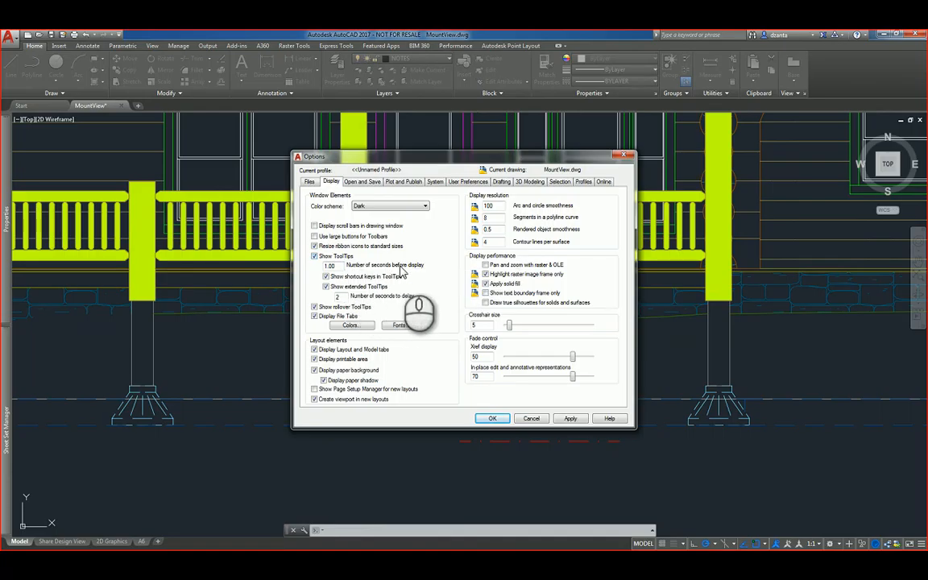
double_click(330, 266)
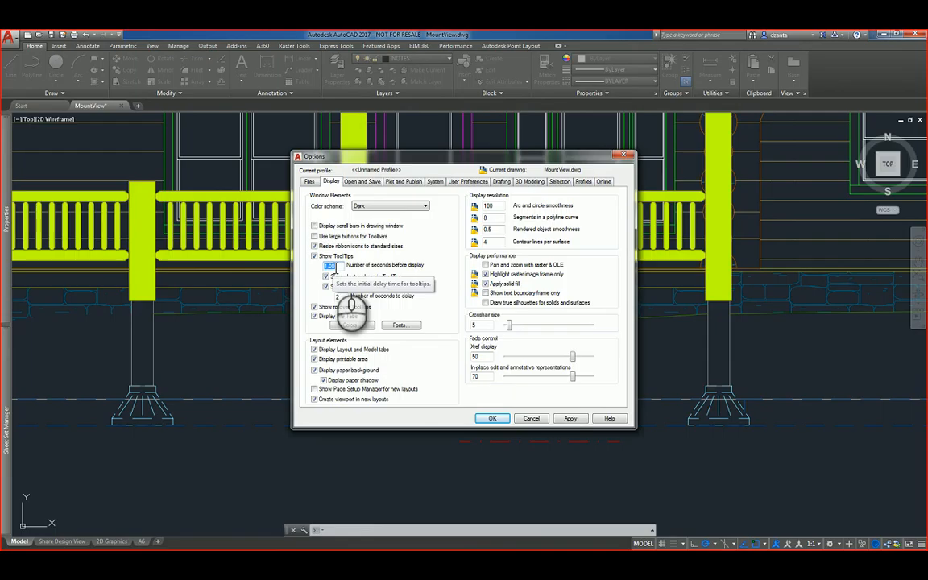
type("1.5")
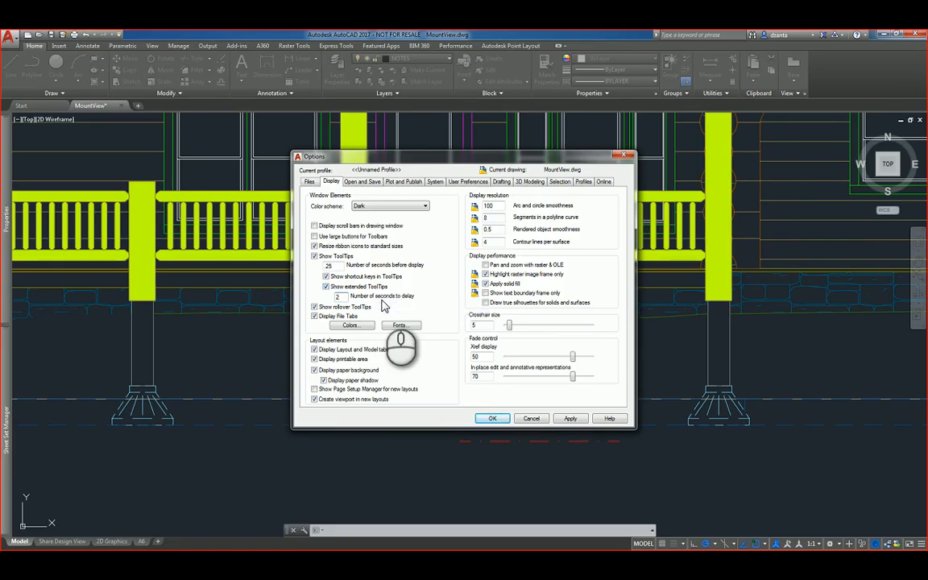
left_click_drag(348, 300, 330, 300)
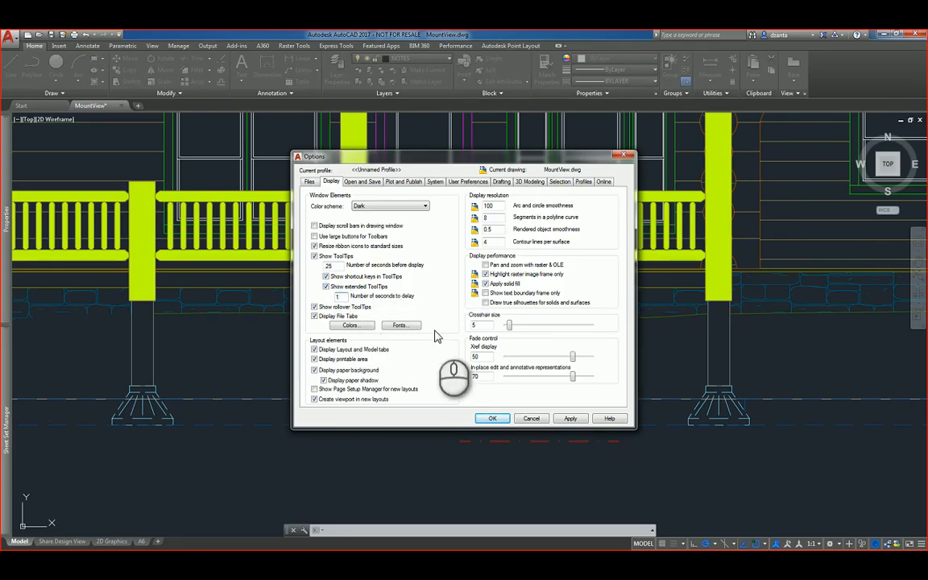
left_click(562, 417)
left_click(492, 418)
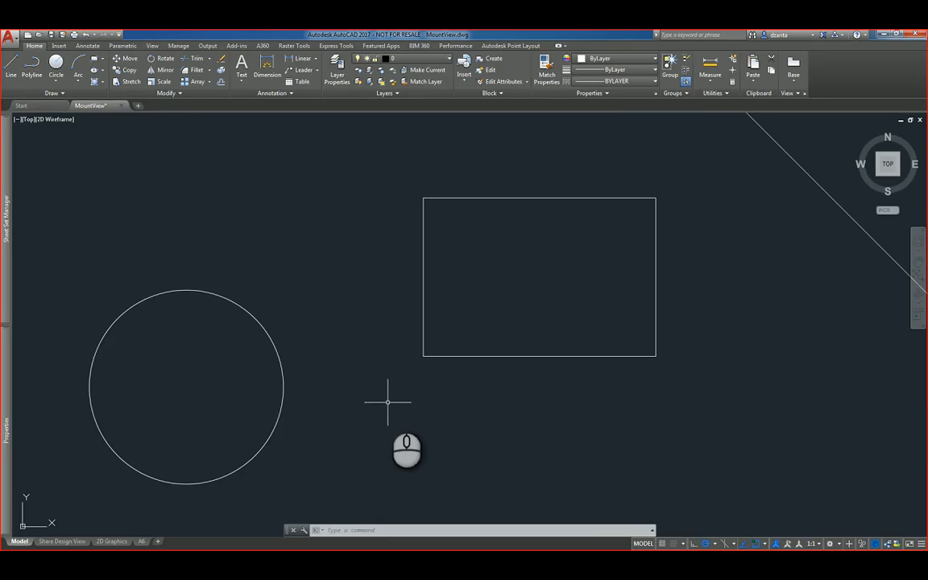
- Hatch the inside of the circle with the SOLID pattern in Yellow
type("h")
key("Return")
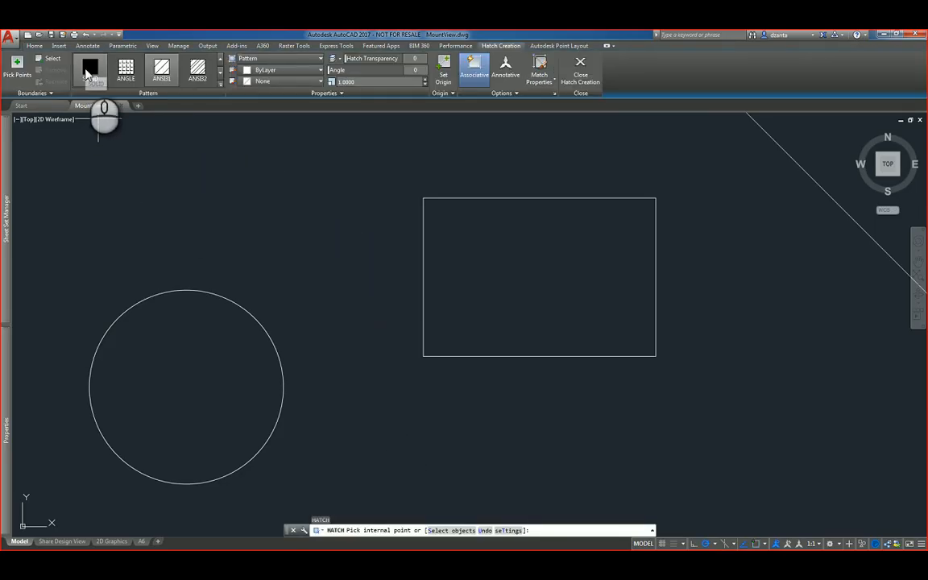
left_click(89, 71)
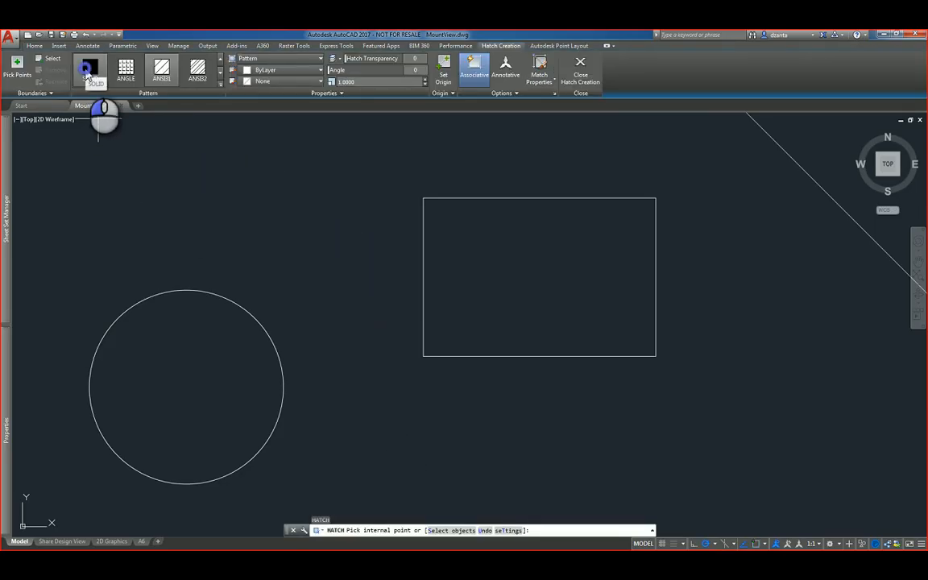
left_click(268, 71)
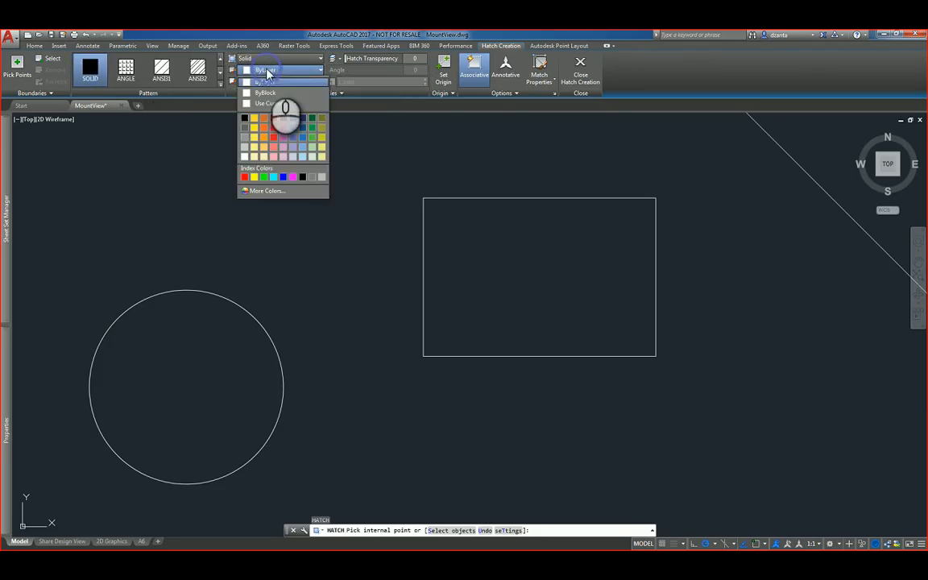
left_click(254, 177)
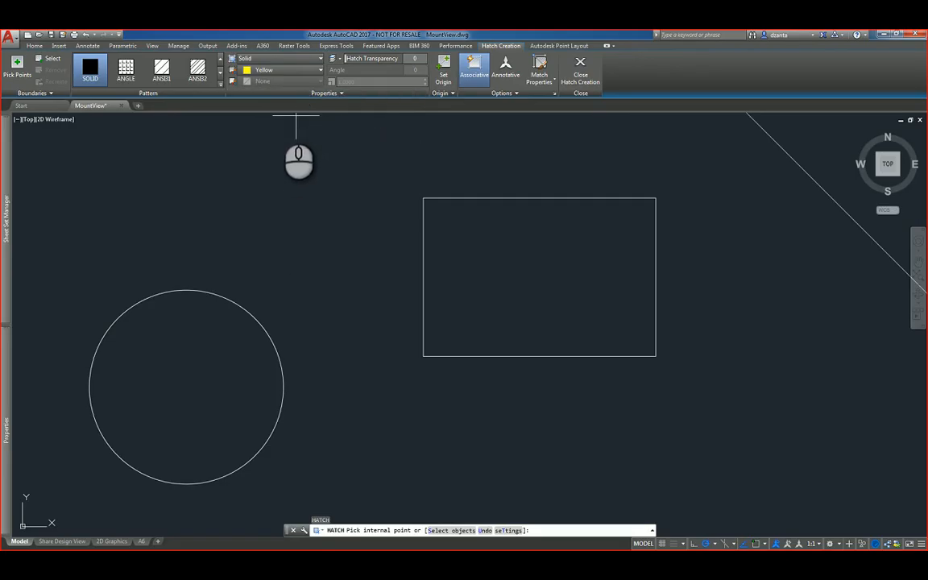
left_click(208, 319)
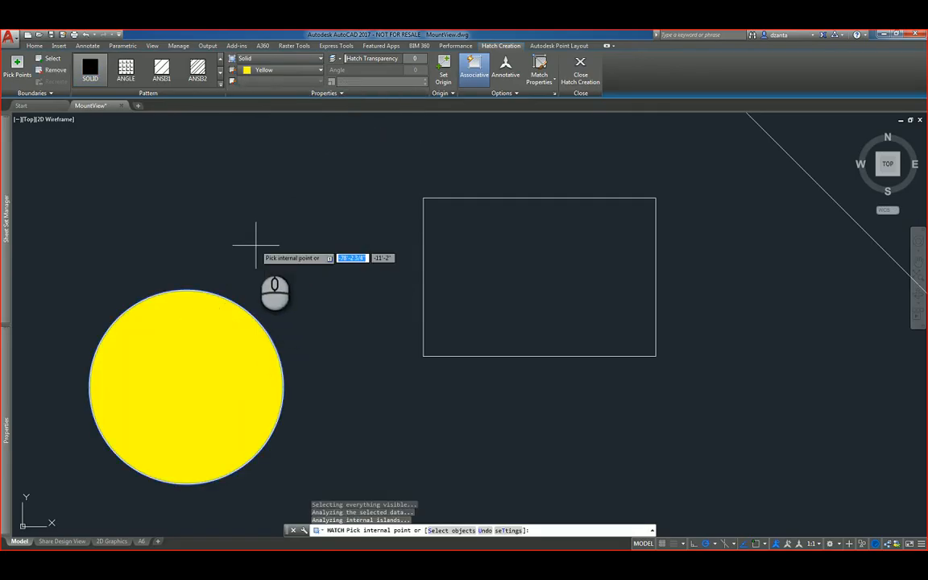
key("Return")
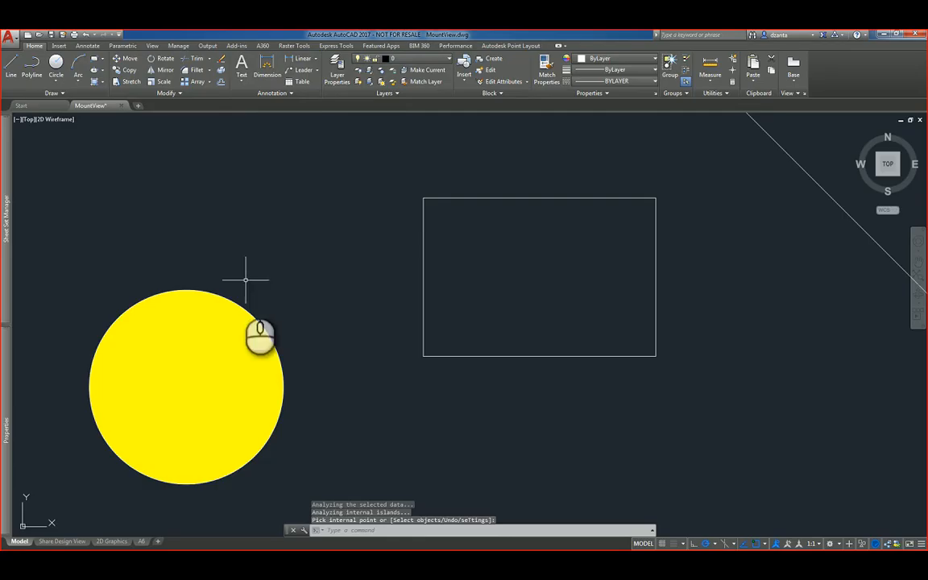
- Examine the properties of the circle's hatch, including its layer, and deselect it
left_click(208, 328)
right_click(208, 328)
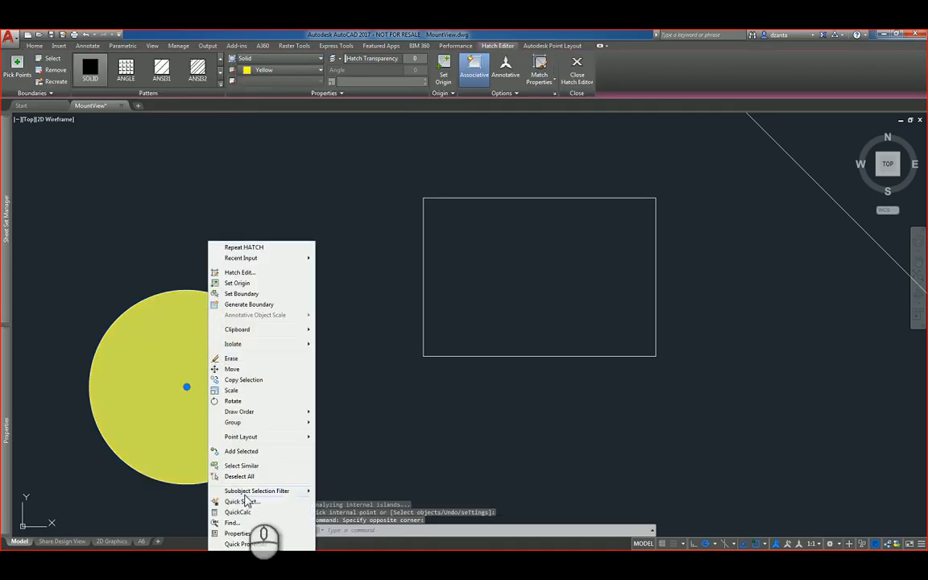
left_click(239, 534)
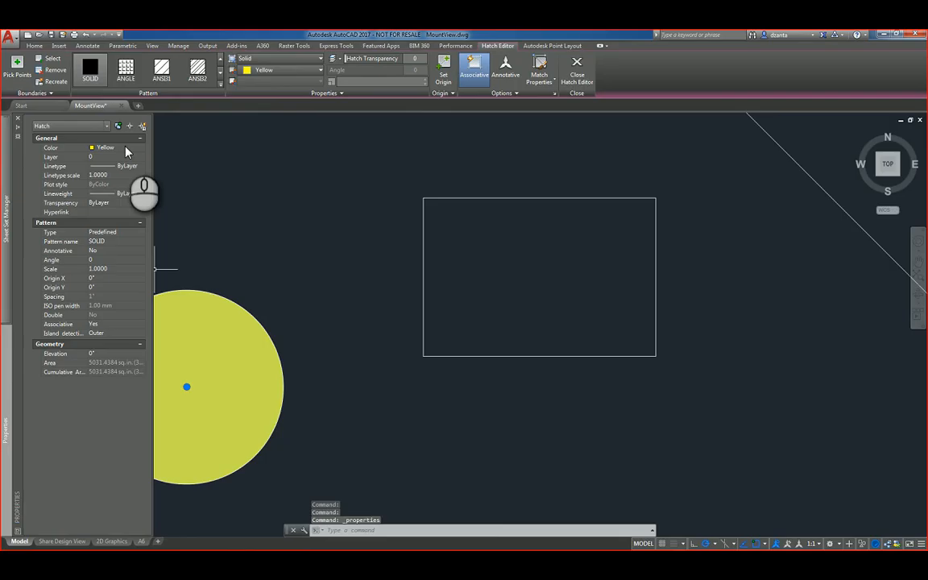
key("Escape")
key("Escape")
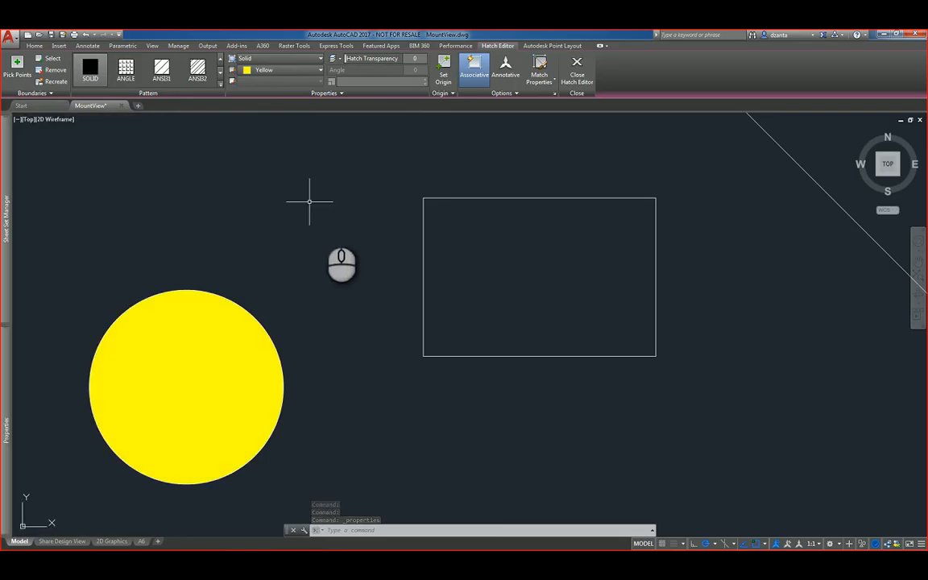
- Hatch the inside of the rectangle with the yellow solid fill, assigning the hatch to the FIREPLACE layer
type("h")
key("Return")
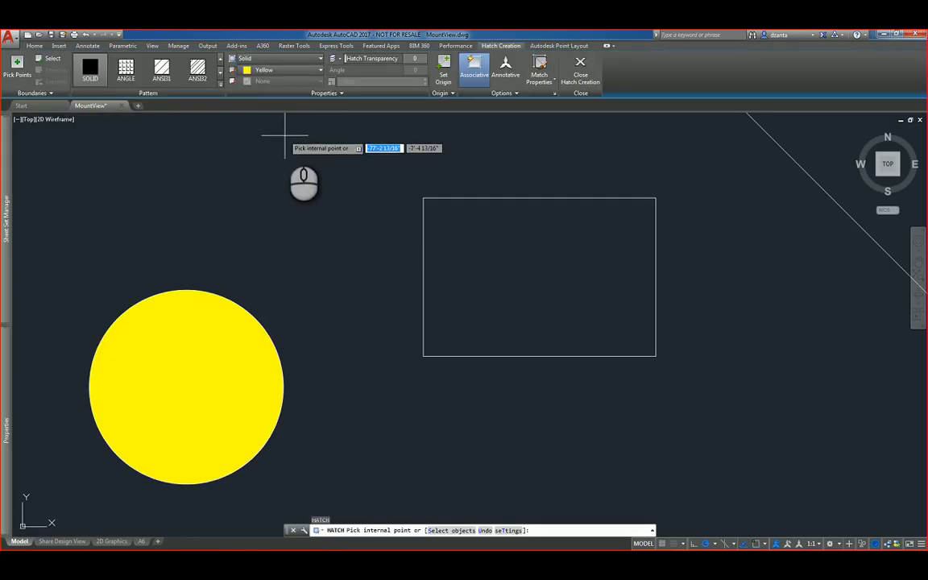
left_click(328, 95)
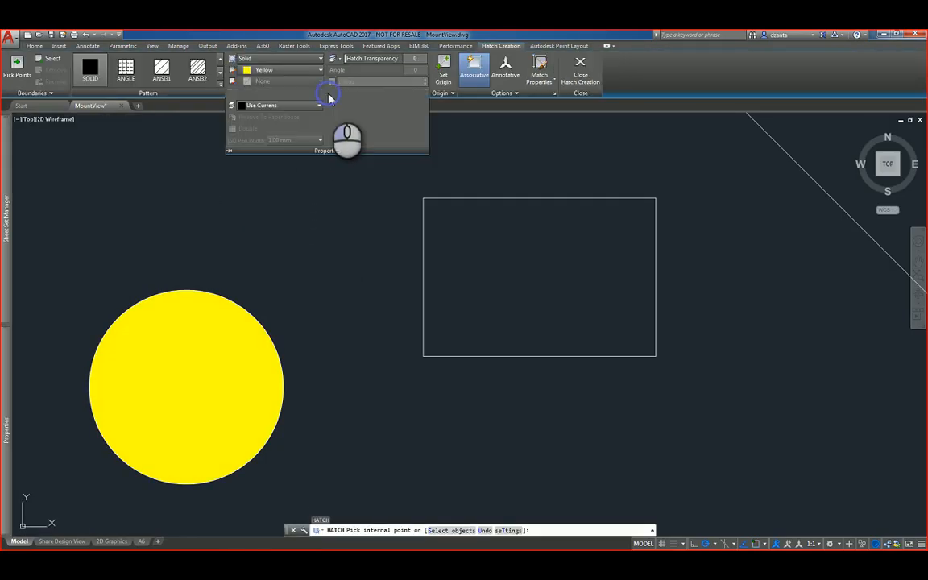
left_click(281, 106)
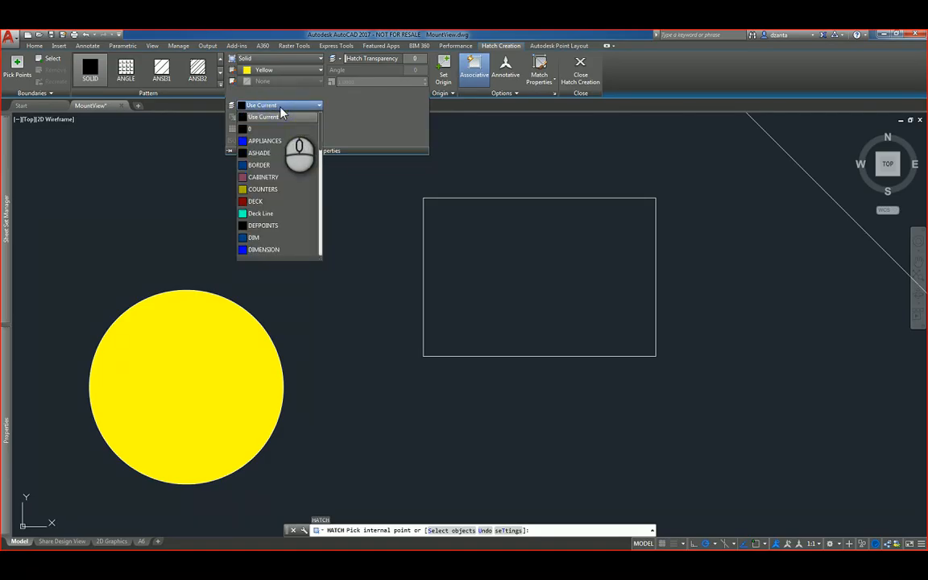
scroll(320, 161, "down", 2)
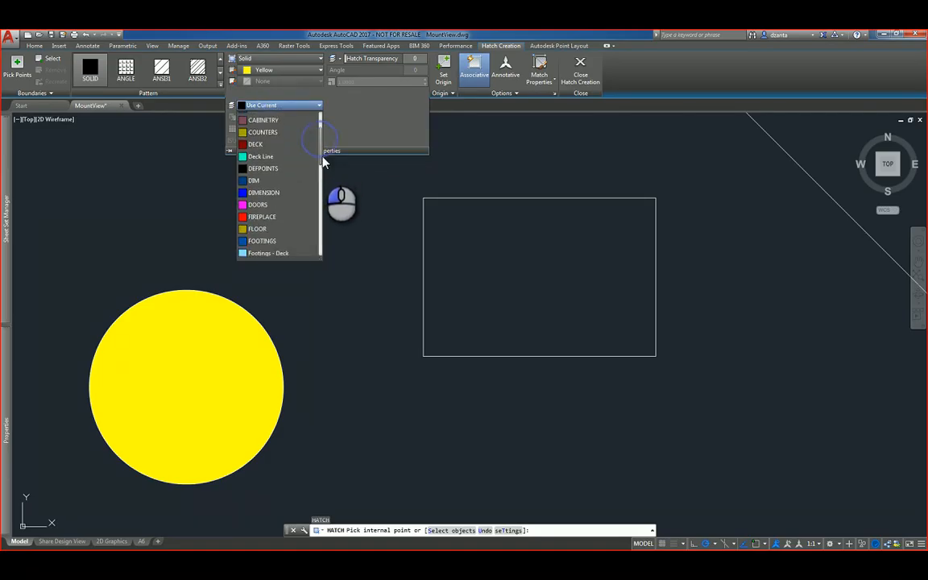
left_click_drag(323, 163, 323, 176)
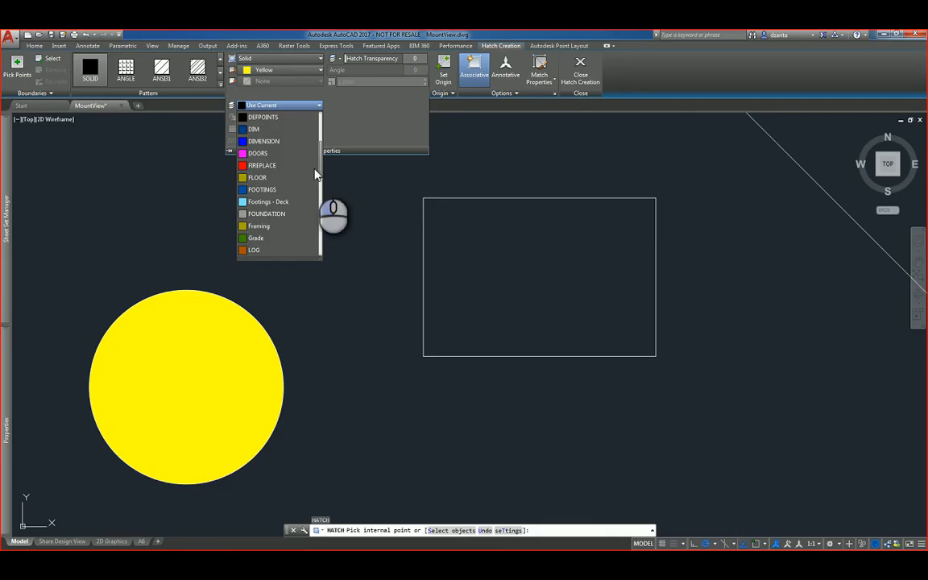
left_click(278, 165)
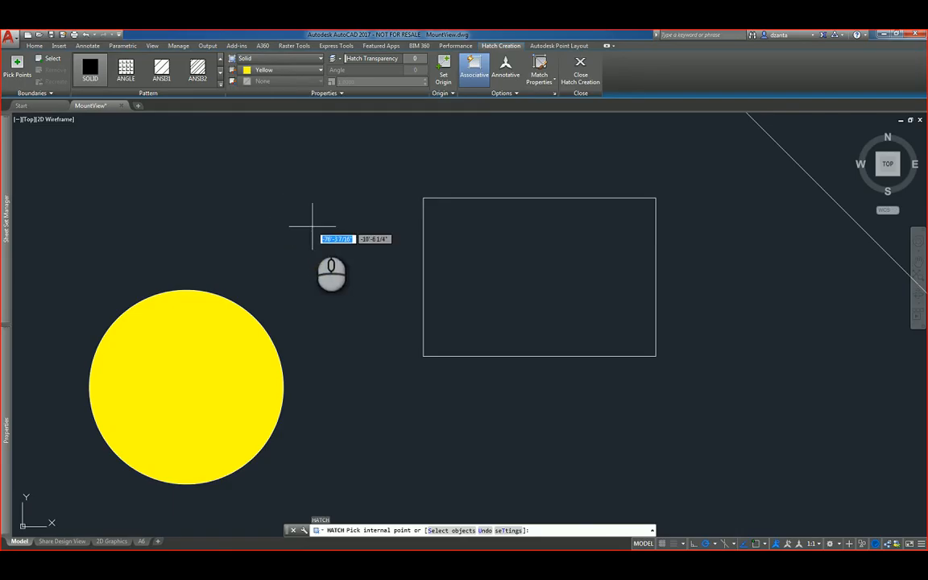
left_click(498, 251)
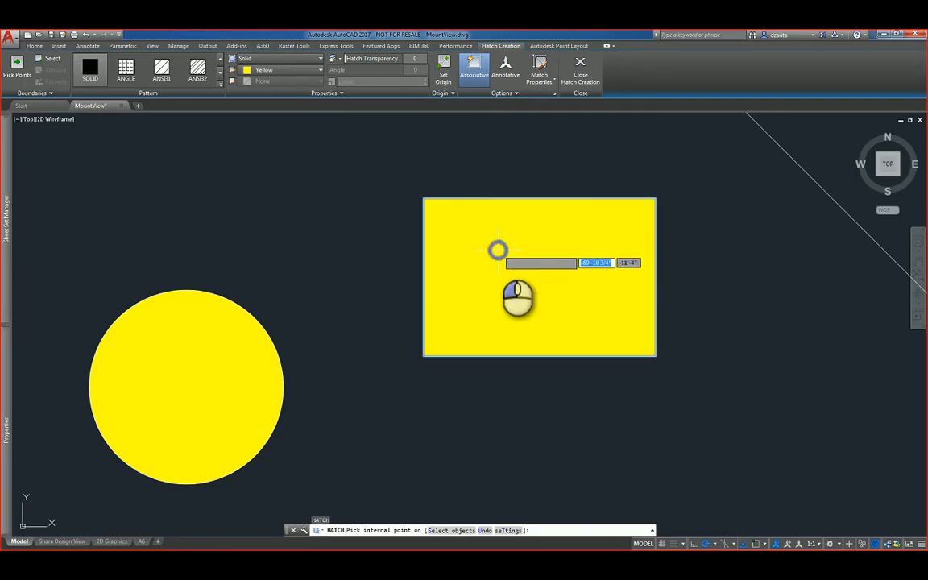
key("Return")
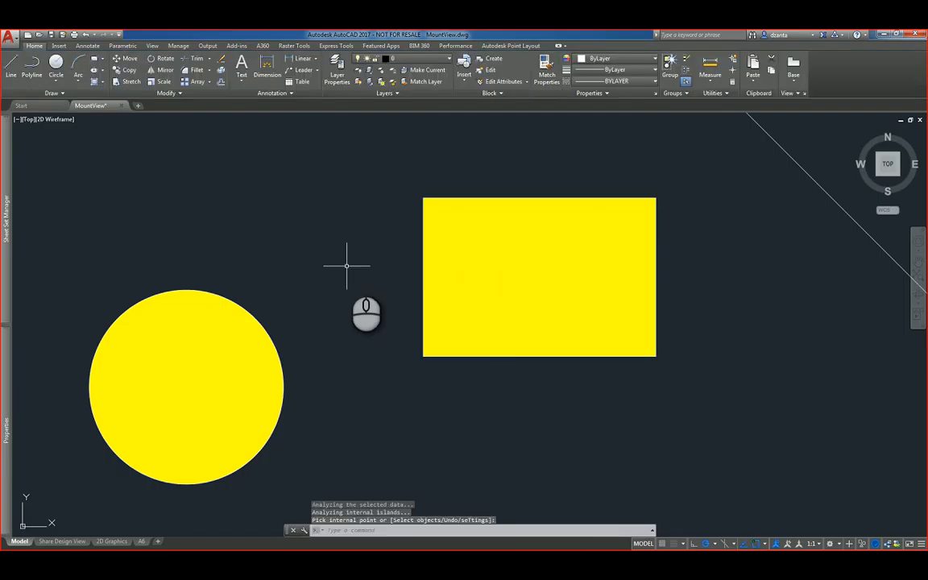
- Examine the layer assignment in the properties of the rectangle's hatch and deselect it
left_click(475, 275)
right_click(468, 278)
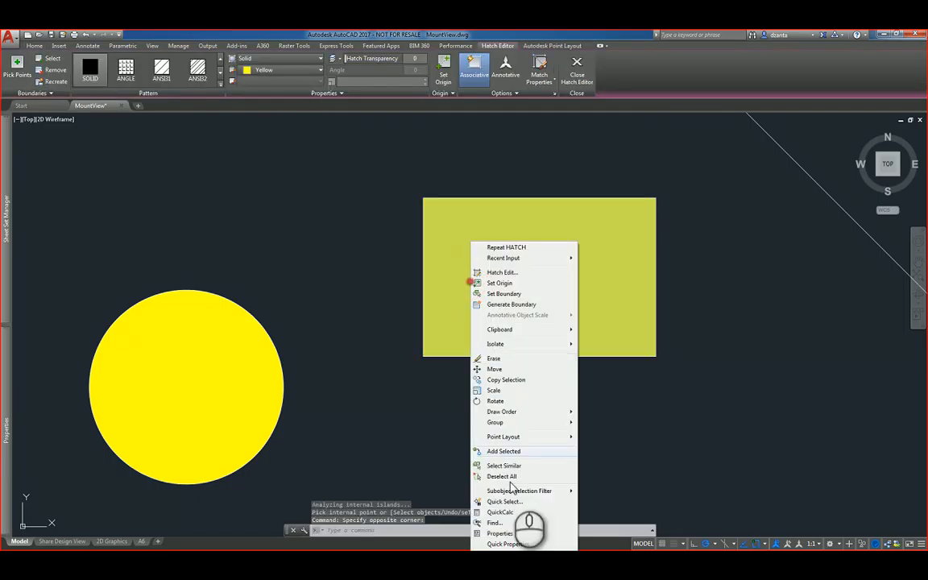
left_click(501, 533)
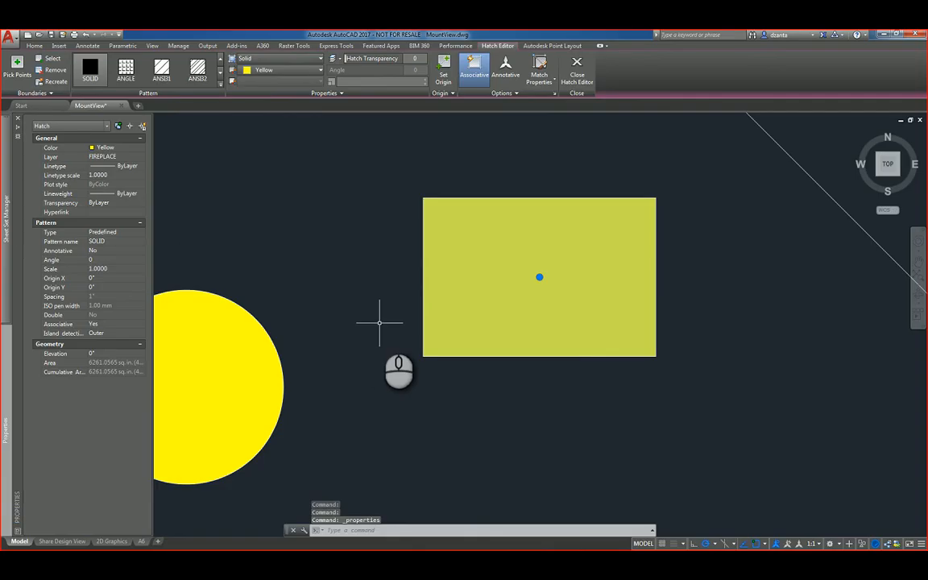
key("Escape")
key("Escape")
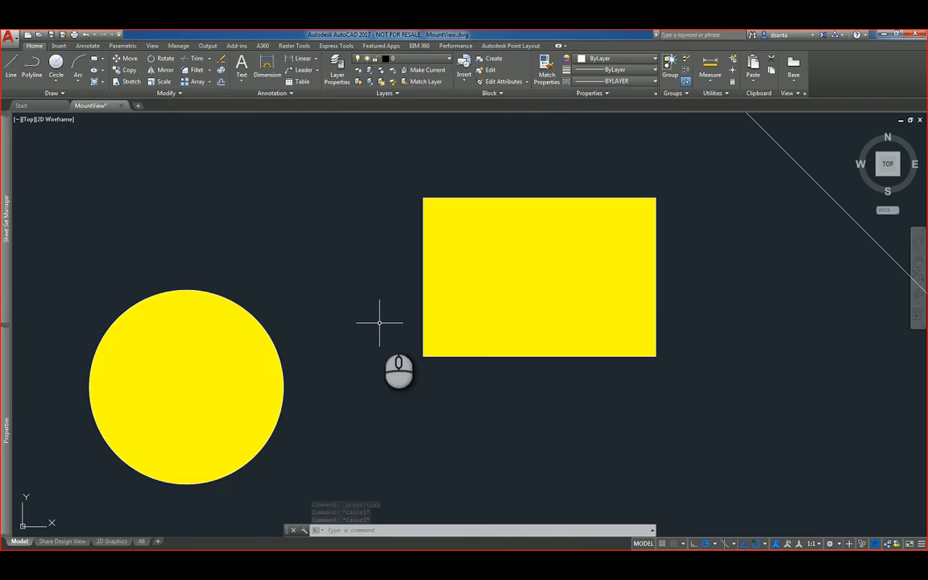
- Set the HPLAYER system variable to . (use current) and recheck its value
type("HPLAYER")
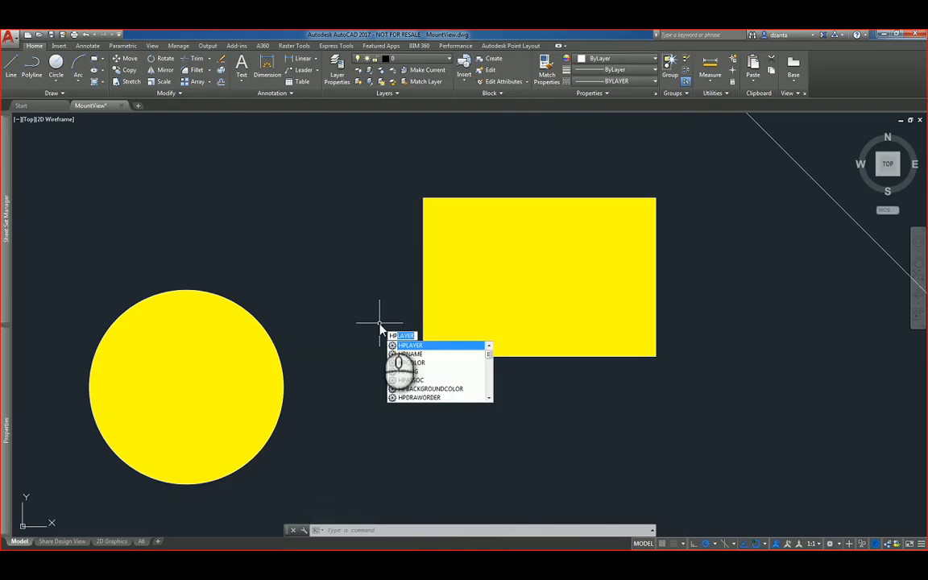
key("Return")
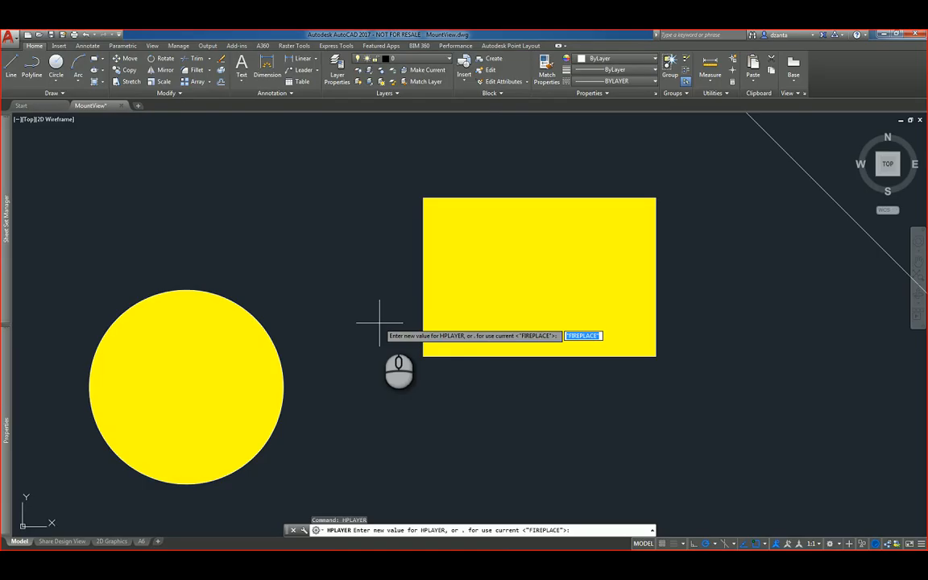
key("Return")
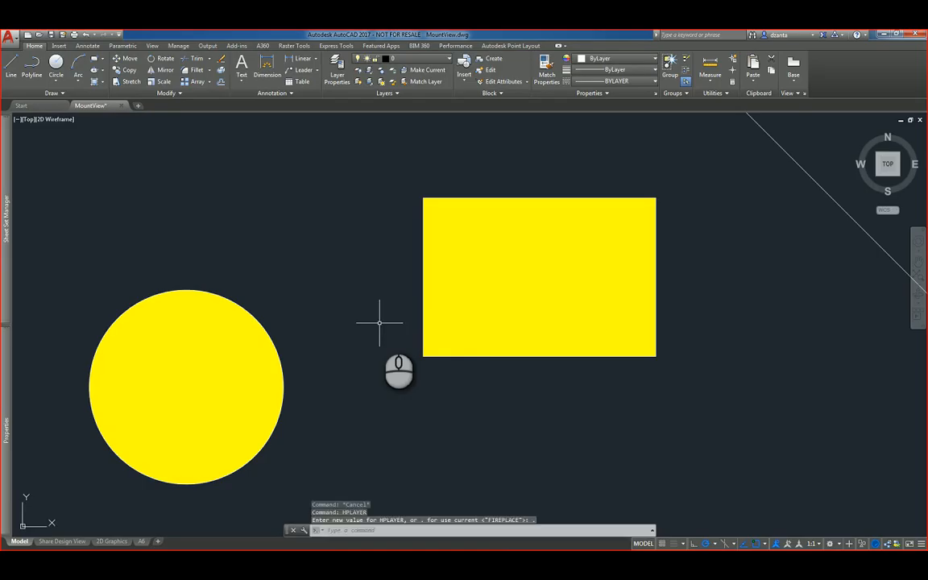
key("Return")
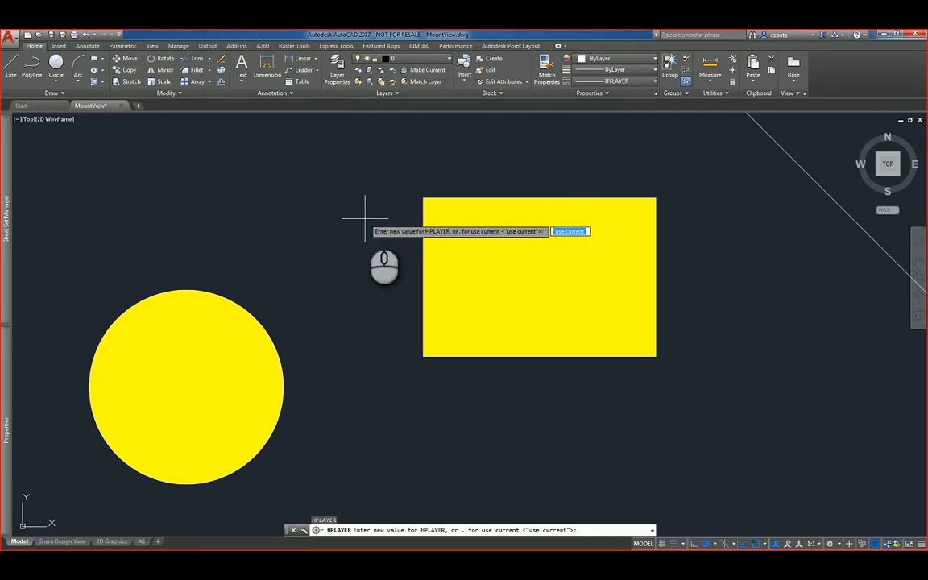
key("Escape")
key("Escape")
- Choose APPLIANCES as the hatch layer override and leave the Hatch command without placing a hatch
type("h")
key("Return")
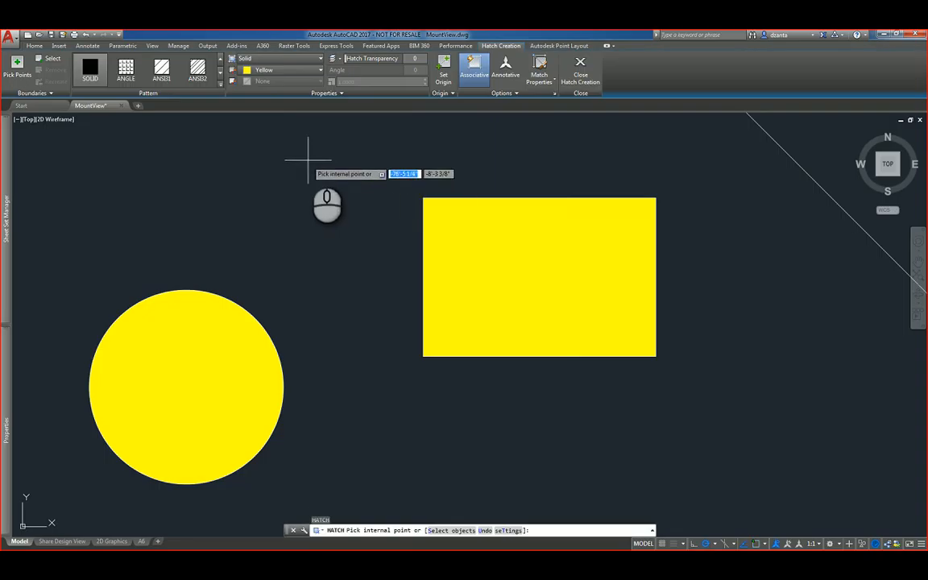
left_click(322, 92)
left_click(288, 106)
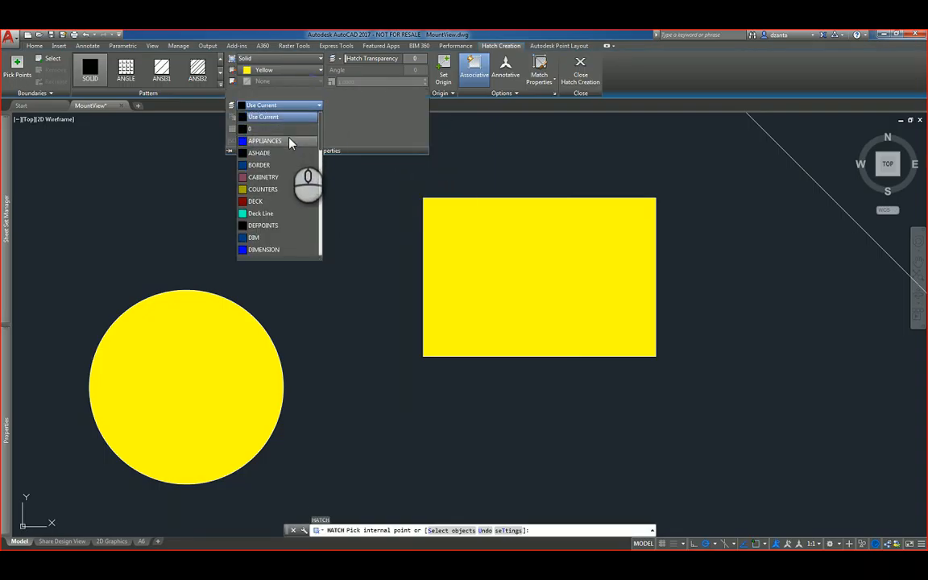
left_click(291, 141)
key("Escape")
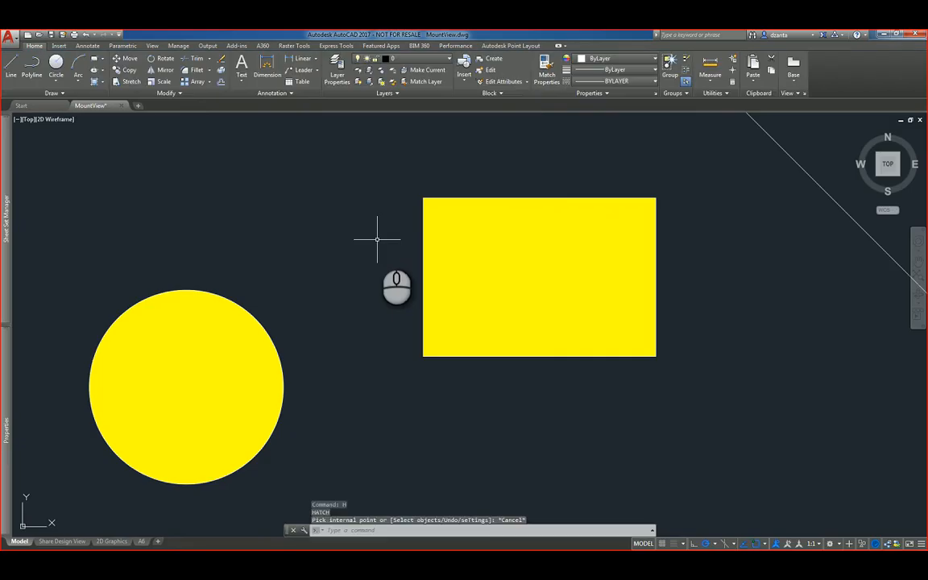
- Set the HPLAYER system variable to the new layer name "my custom new hatch layer 009"
type("hplayer")
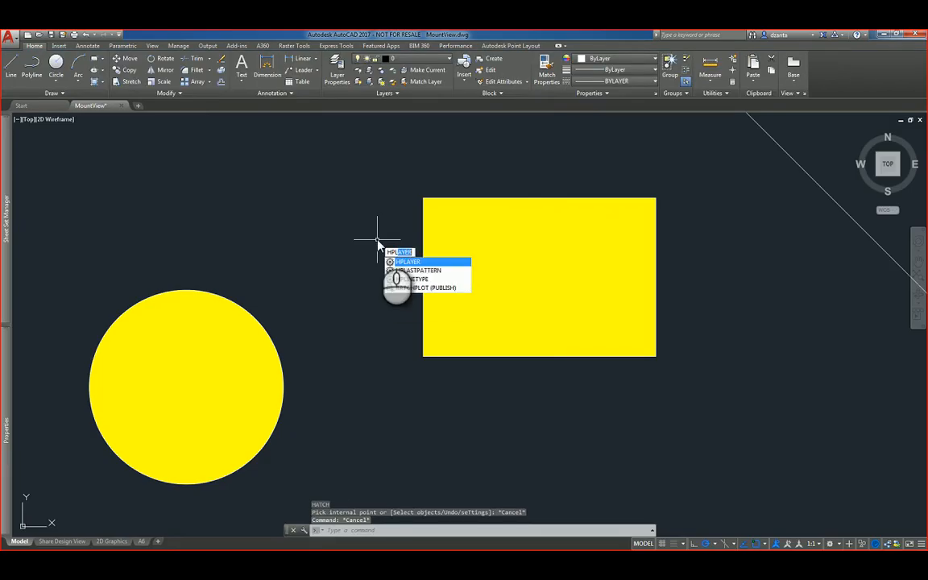
key("Return")
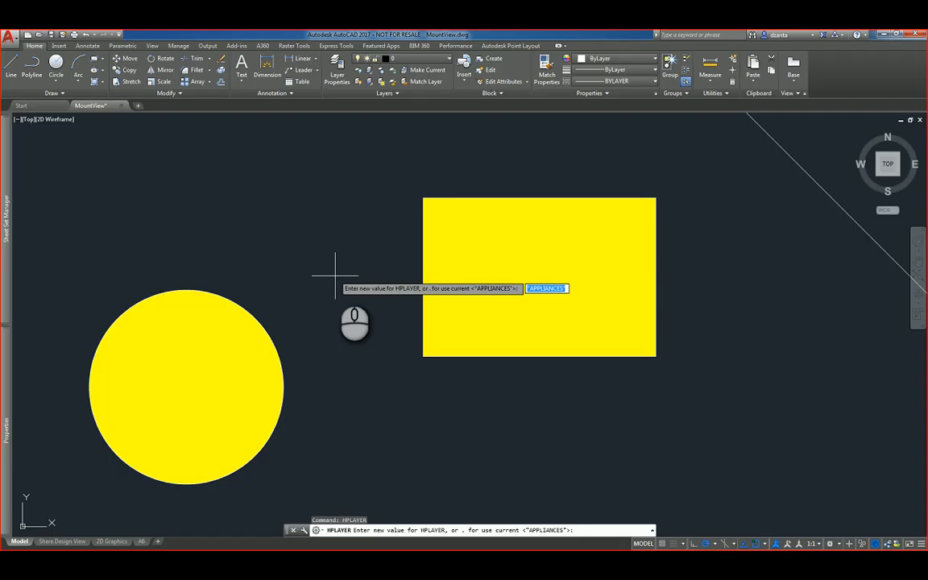
type("my custom new hatch layer 009")
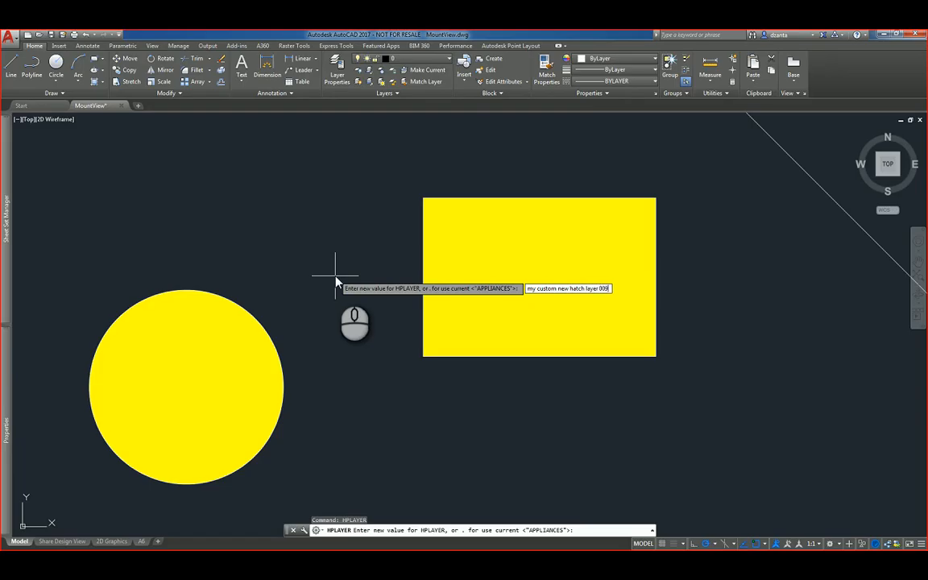
key("Return")
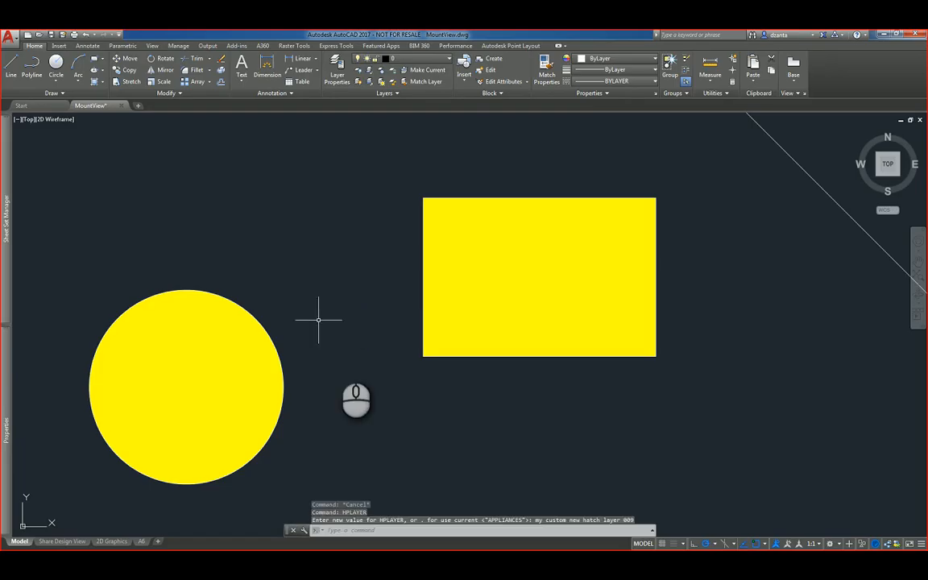
- Draw a new rectangle in the empty area above the yellow circle and zoom in on it
scroll(358, 364, "down", 2)
middle_click_drag(468, 367, 472, 405)
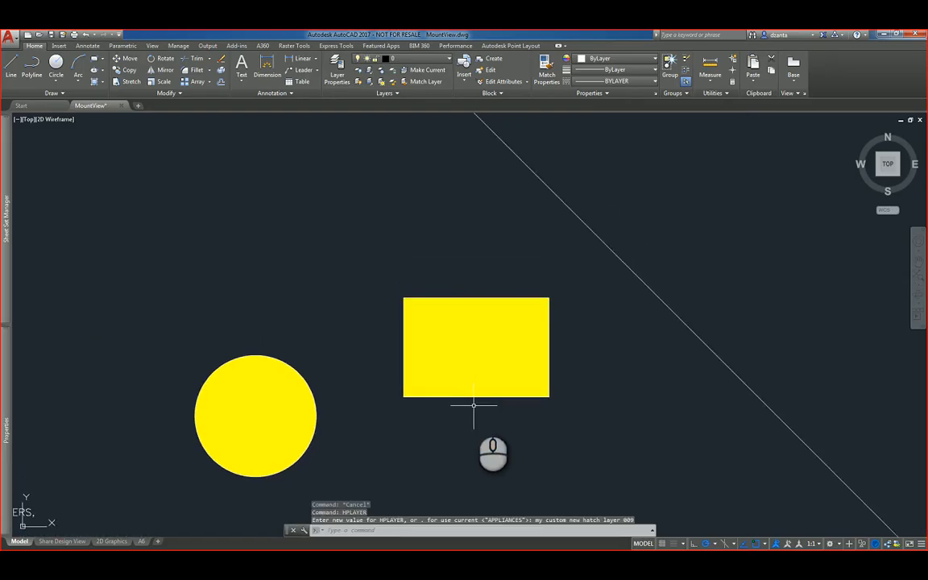
type("rec")
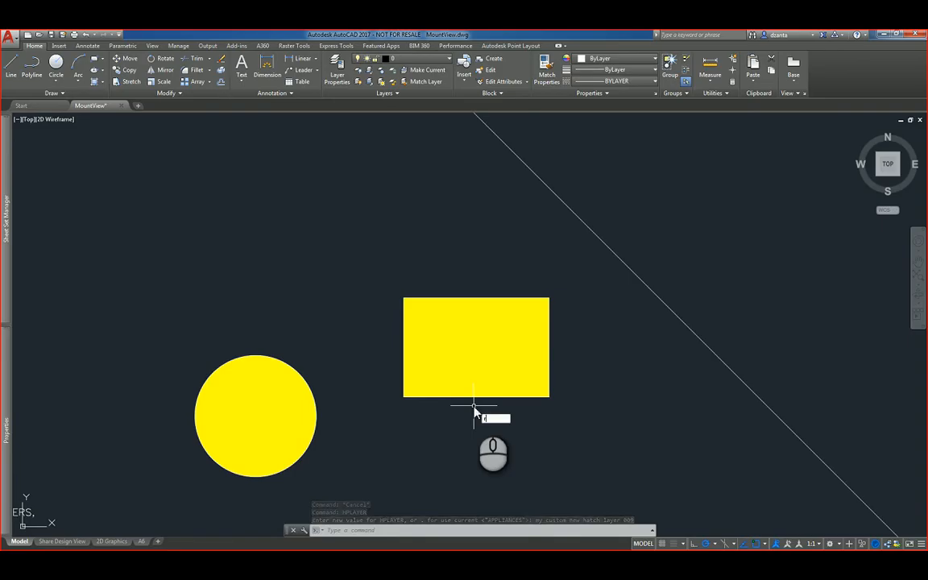
key("Return")
left_click(225, 271)
key("Return")
left_click(166, 161)
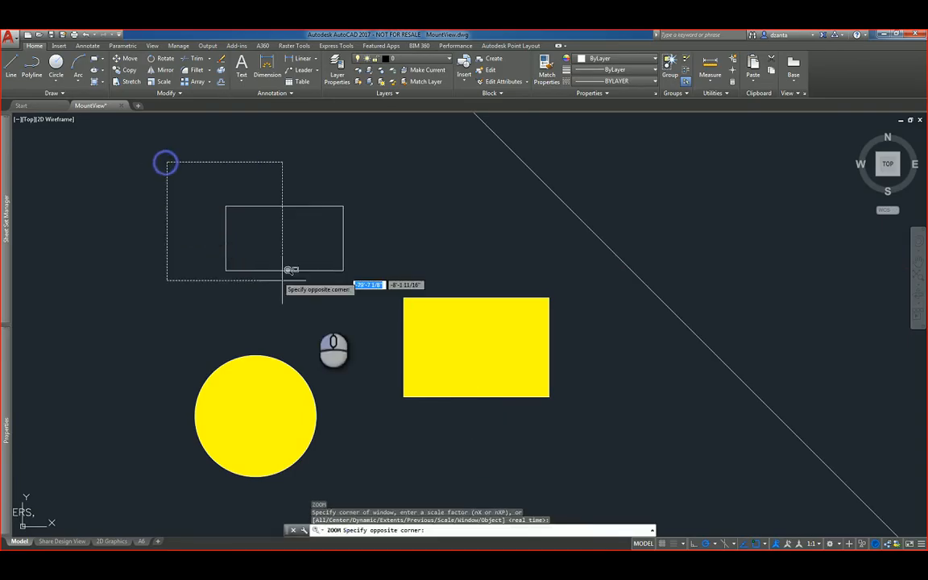
left_click(414, 369)
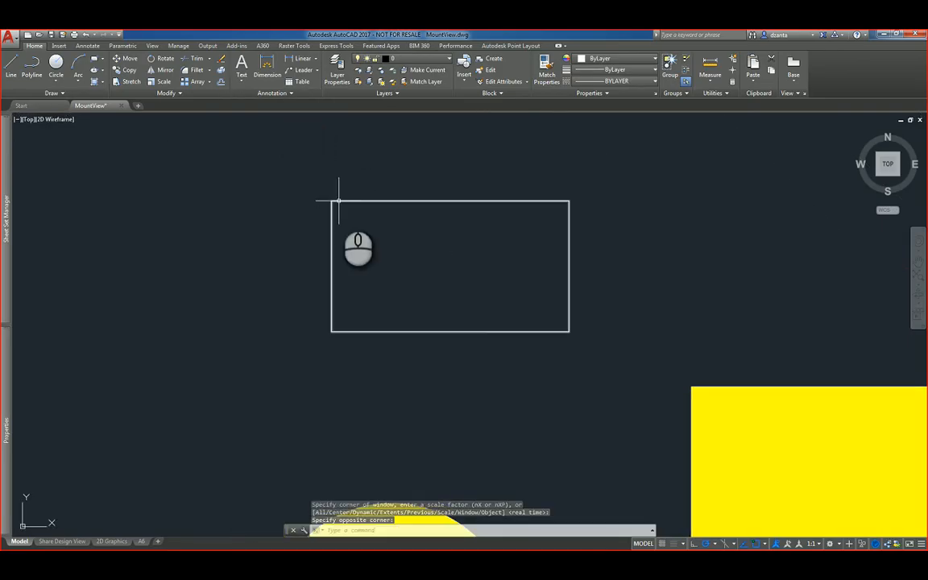
- Fill the new rectangle above the yellow circle with a solid cyan hatch
type("h")
key("Return")
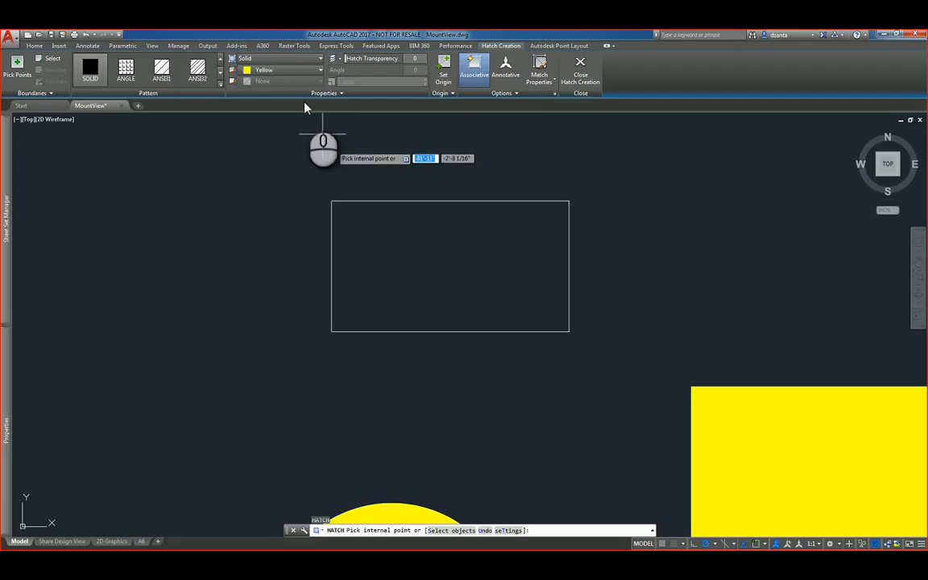
left_click(278, 70)
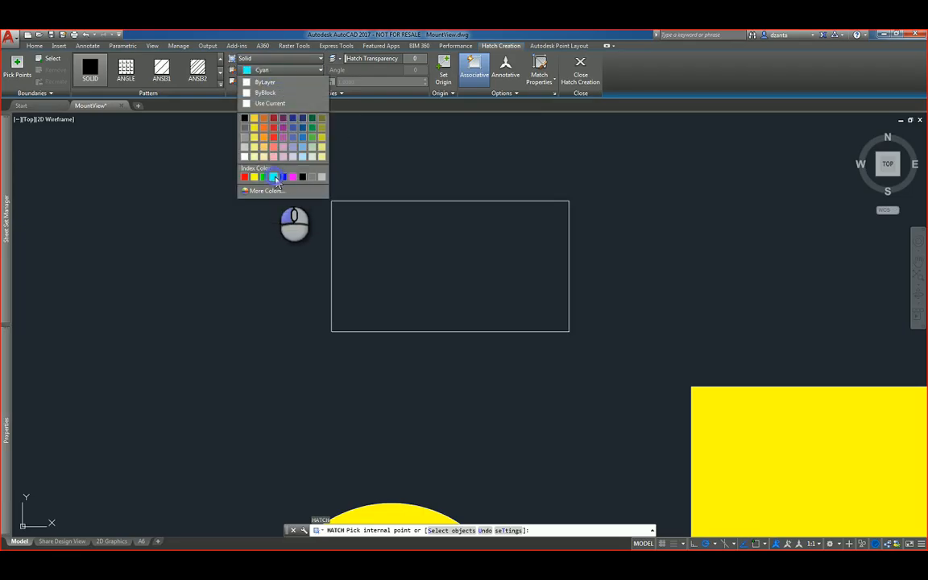
left_click(274, 176)
left_click(408, 231)
key("Return")
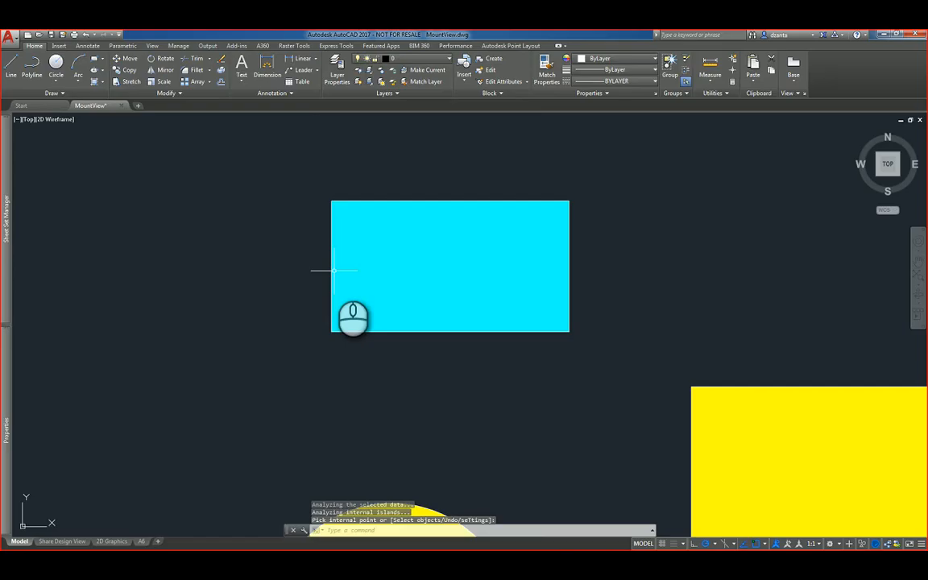
- Open the properties of the cyan hatch to check its layer
left_click(435, 251)
right_click(435, 244)
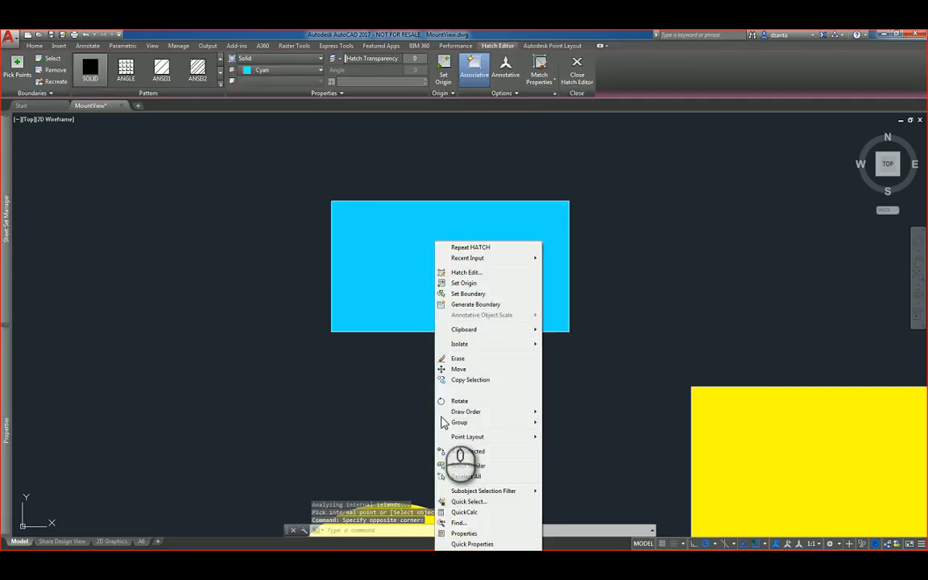
left_click(464, 533)
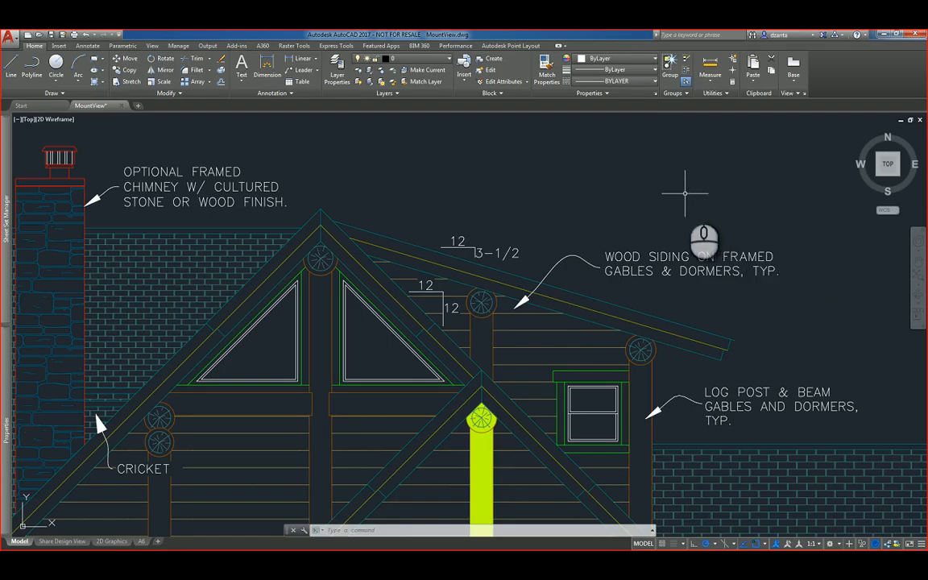
- Use TEXTEDIT in Multiple mode to open the chimney, wood siding, and log post & beam notes one after another, leaving their text as is
type("textedit")
key("Return")
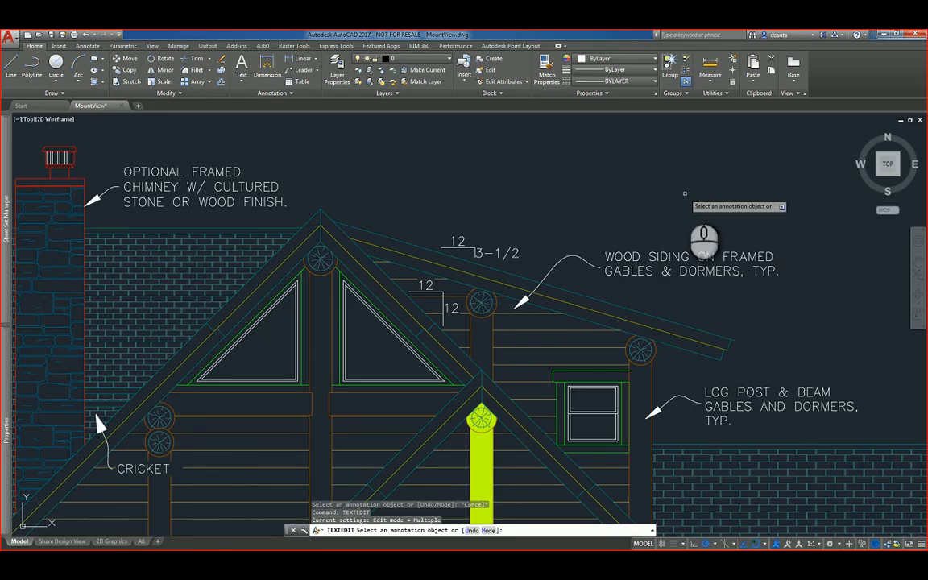
left_click(259, 187)
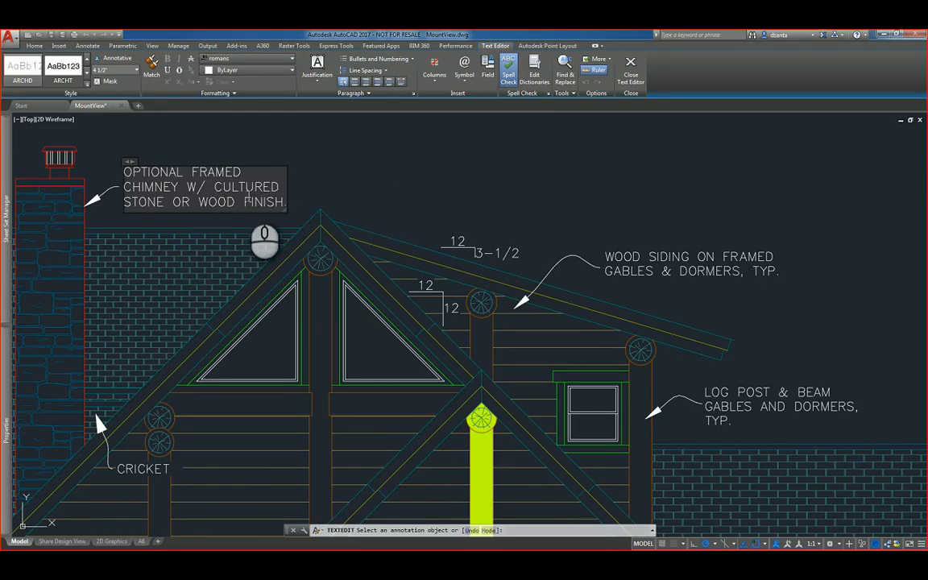
left_click(674, 244)
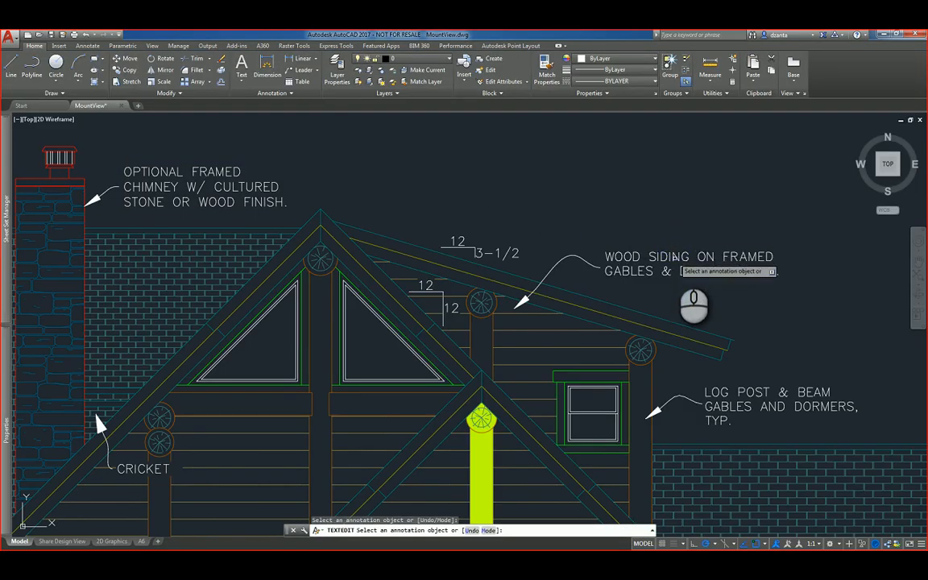
left_click(634, 256)
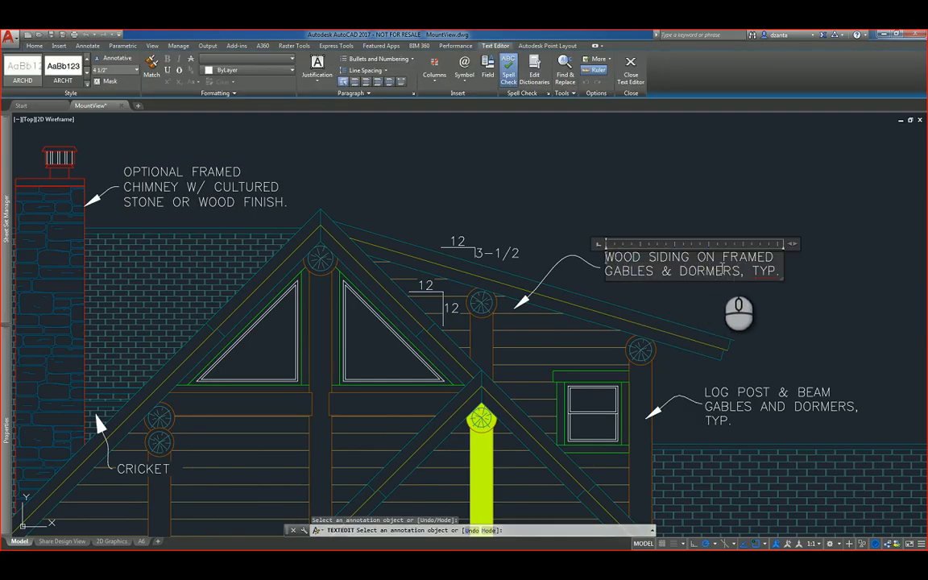
left_click(695, 290)
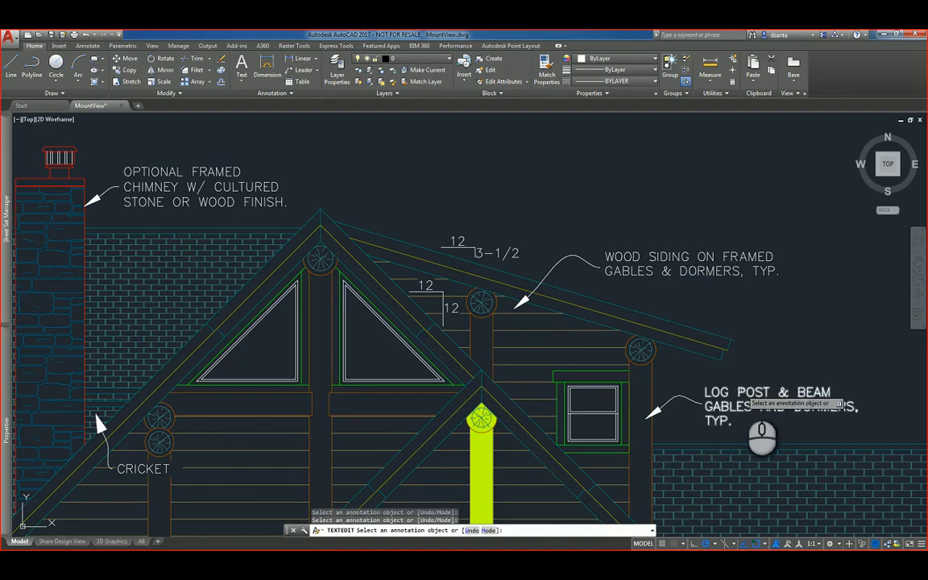
left_click(749, 401)
left_click(751, 362)
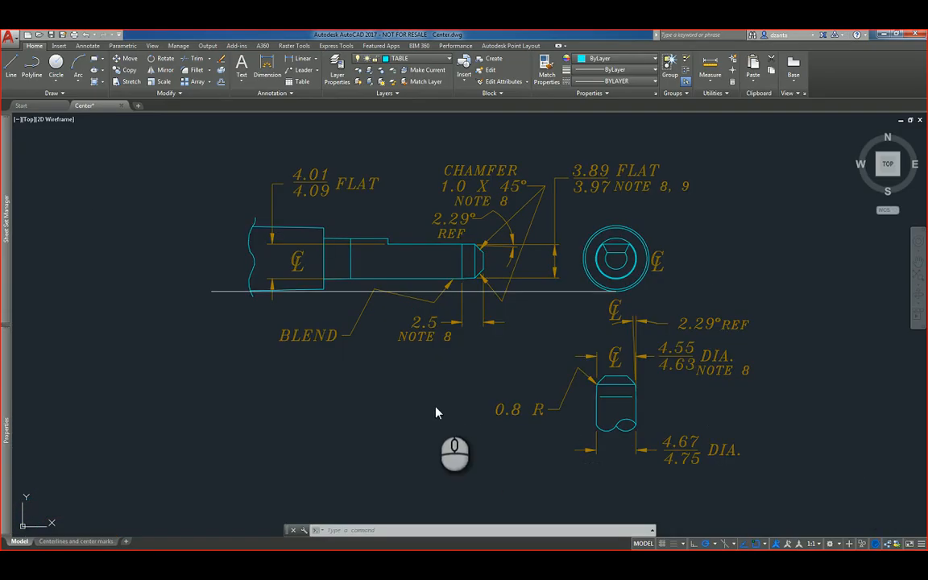
- Add an associative centerline between the upper and lower edges of the shaft's wide left section
left_click(435, 404)
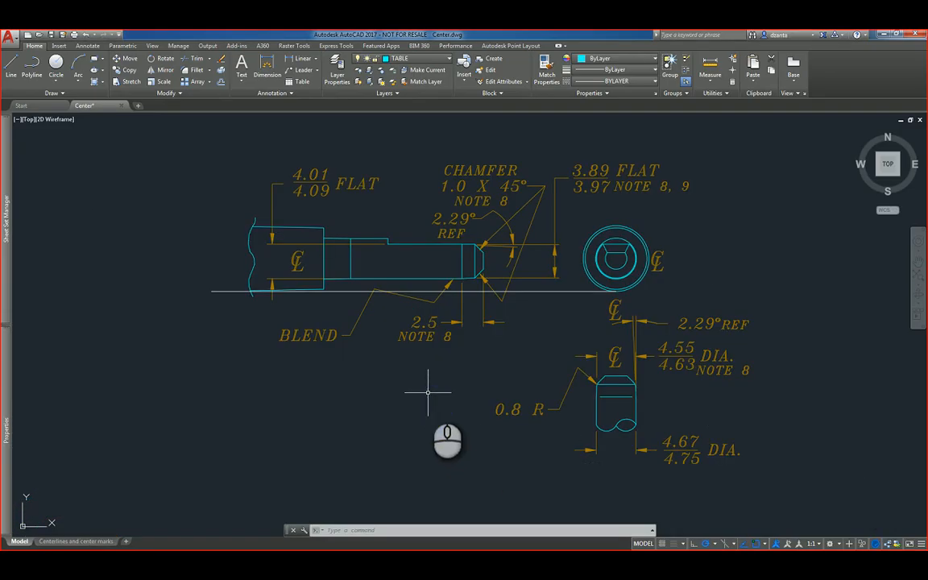
left_click(93, 46)
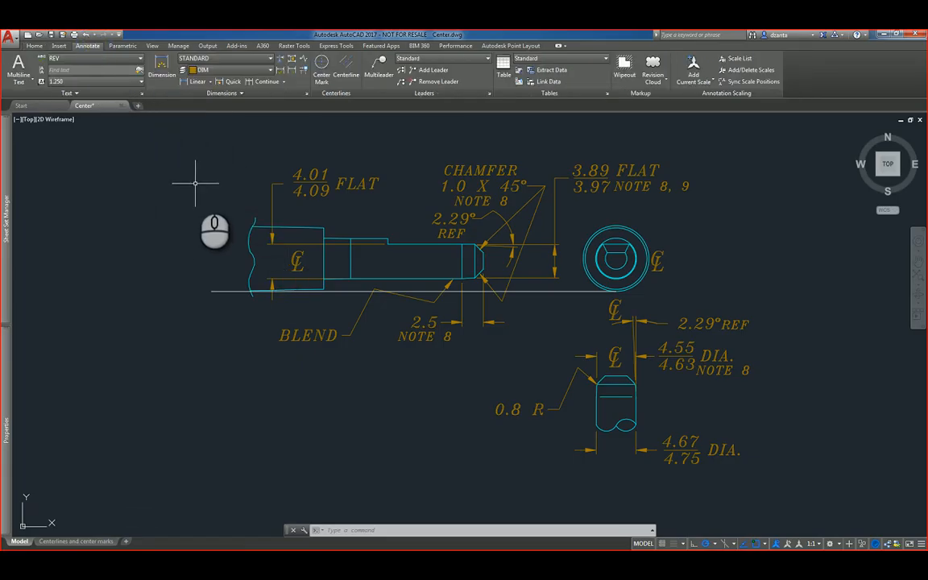
left_click(94, 49)
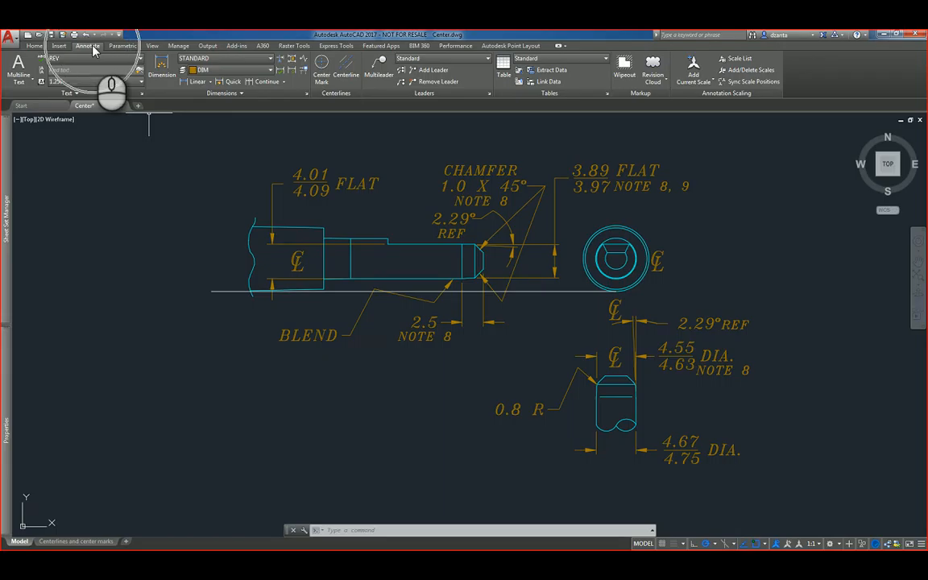
left_click(326, 95)
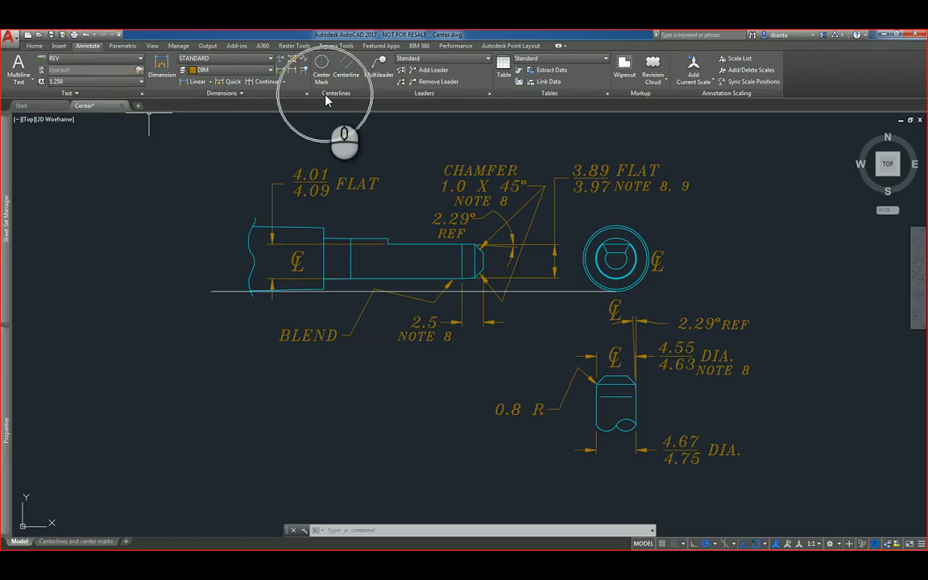
left_click(352, 75)
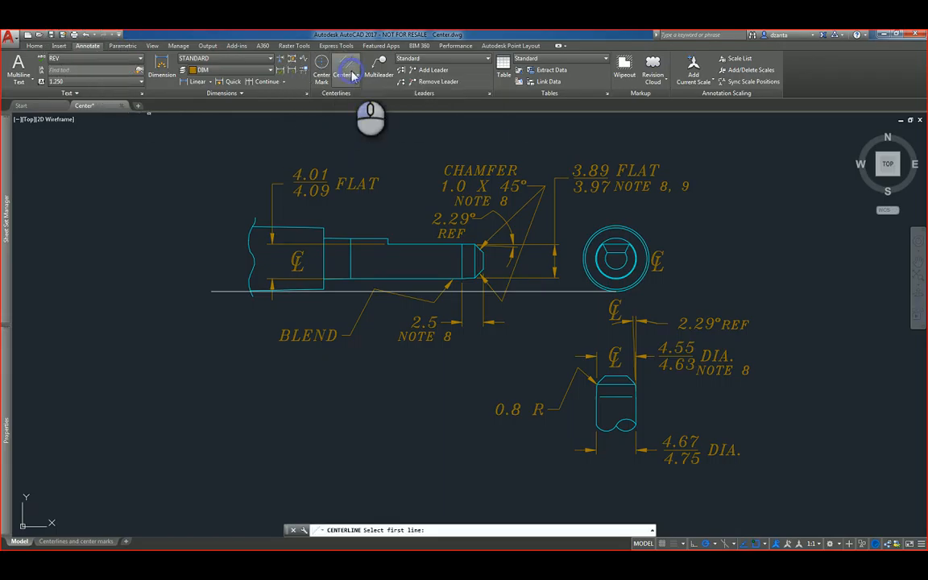
scroll(262, 177, "up", 5)
left_click(313, 308)
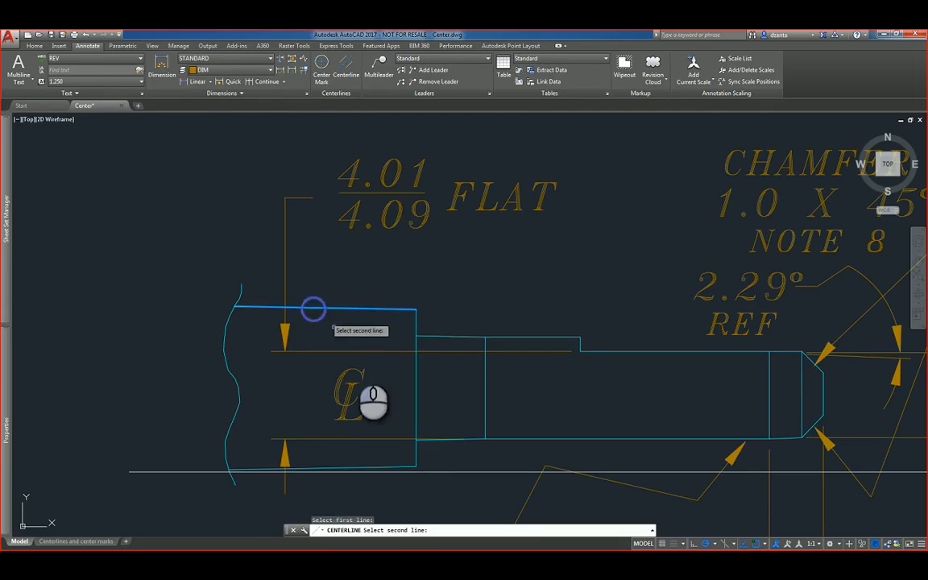
left_click(371, 467)
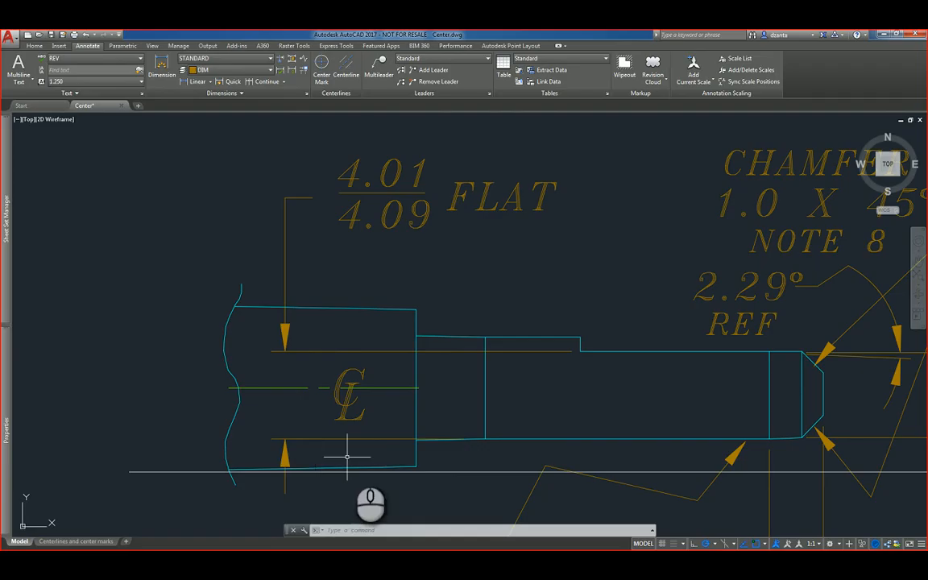
- Stretch the right endpoint of the wide section's upper edge down and to the right, into the narrower shaft section
left_click(410, 312)
left_click(406, 305)
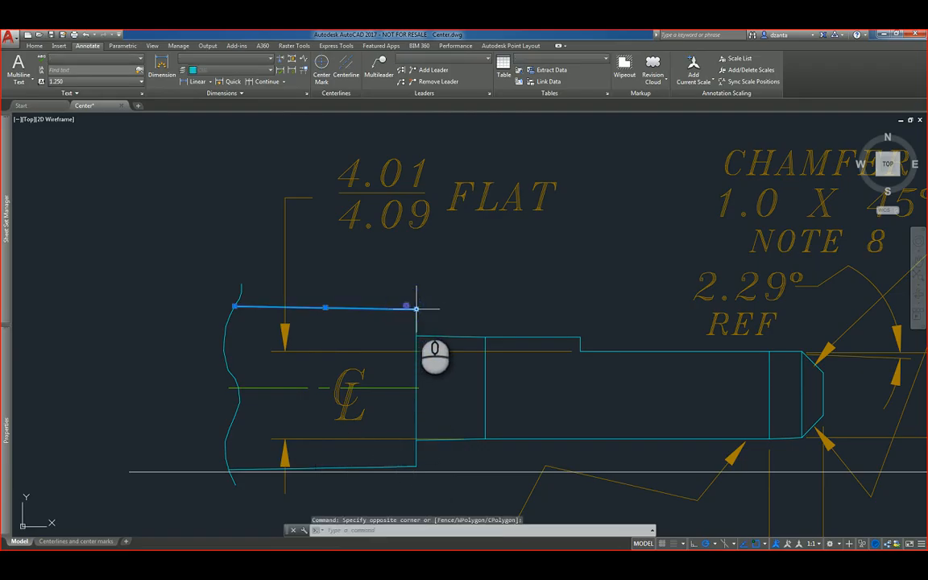
left_click(407, 306)
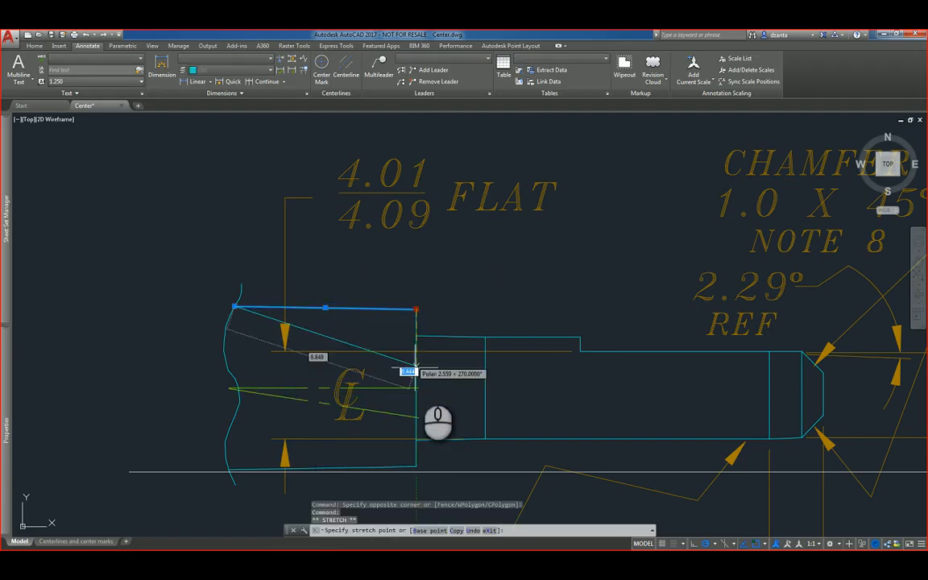
left_click(453, 387)
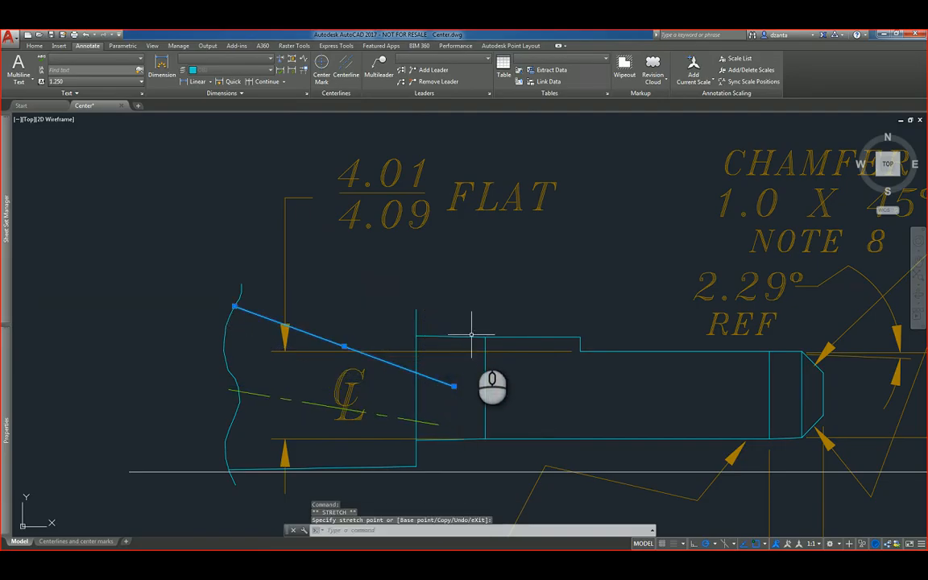
- Add a center mark to the outermost circle of the shaft's end view and finish the command
middle_click_drag(550, 359, 419, 355)
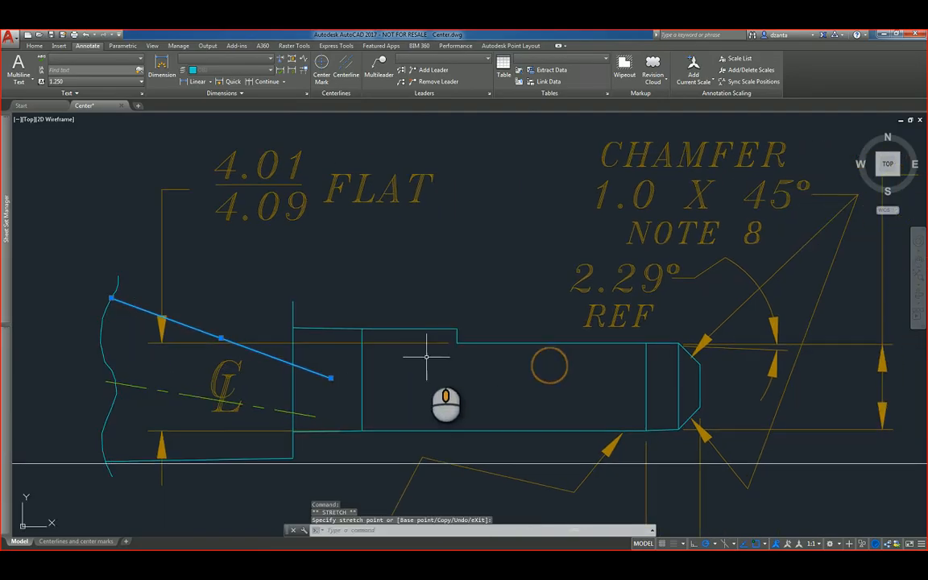
left_click(326, 73)
middle_click_drag(499, 258, 218, 235)
mouse_move(597, 344)
middle_mouse_down()
mouse_move(503, 316)
mouse_move(322, 302)
middle_mouse_up()
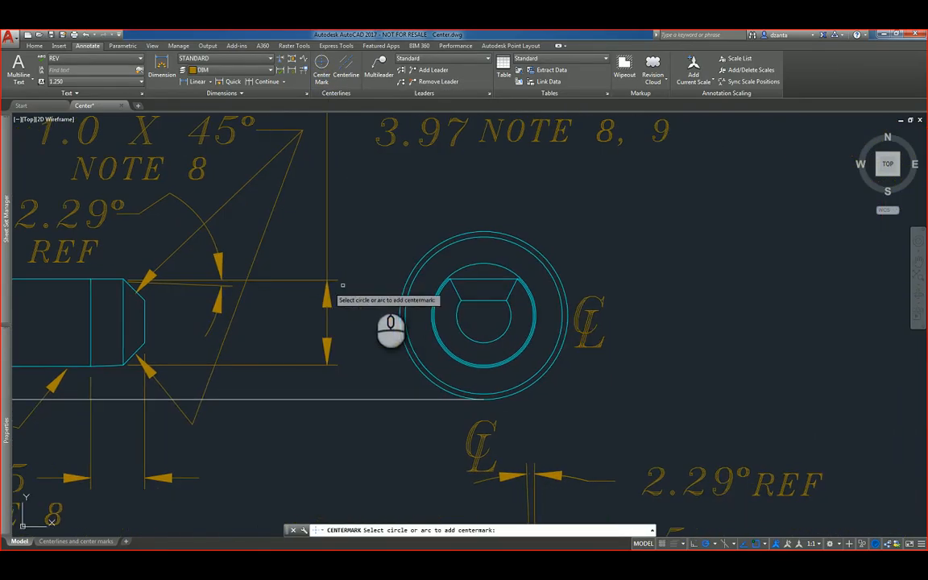
left_click(460, 237)
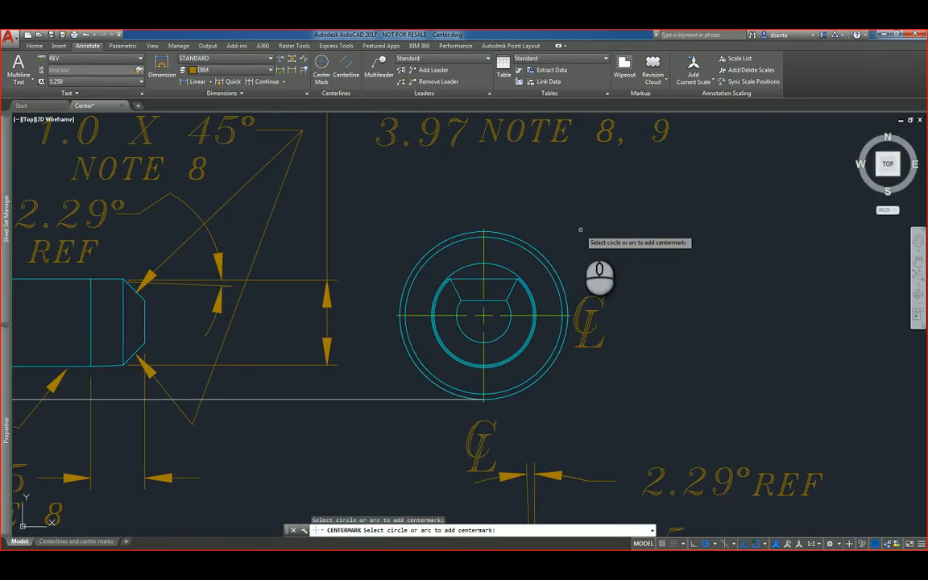
key("Return")
key("Return")
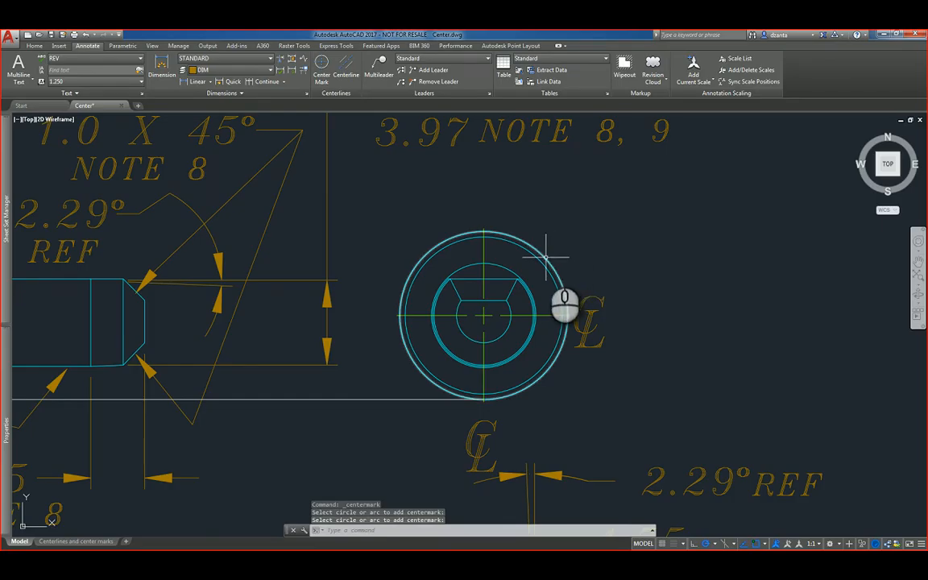
- Move the outermost circle of the end view to the empty area up and to the right
left_click(548, 257)
key("Return")
left_click(530, 270)
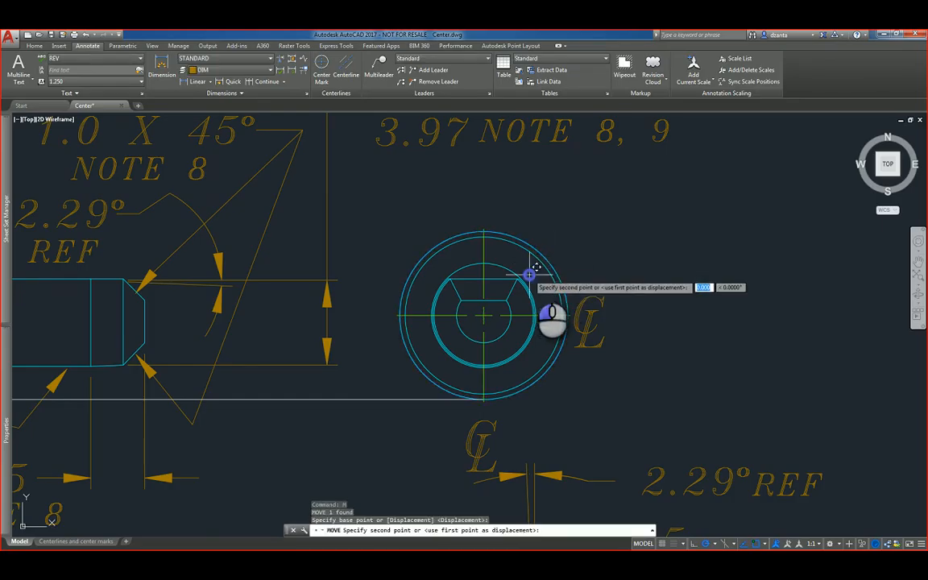
middle_click_drag(717, 235, 606, 238)
left_click(704, 204)
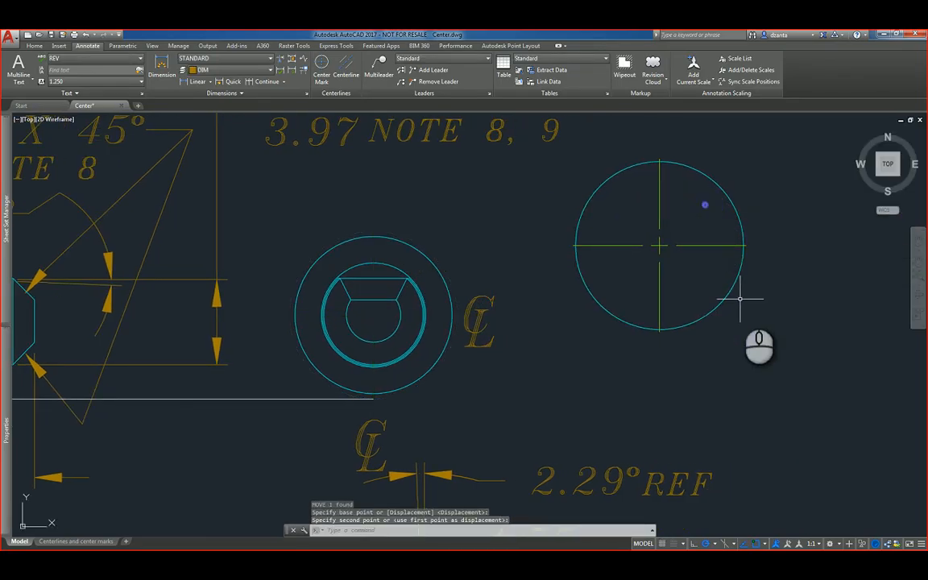
- Enlarge the moved circle by stretching its lower quadrant grip, and adjust it to a slightly smaller size
left_click(720, 302)
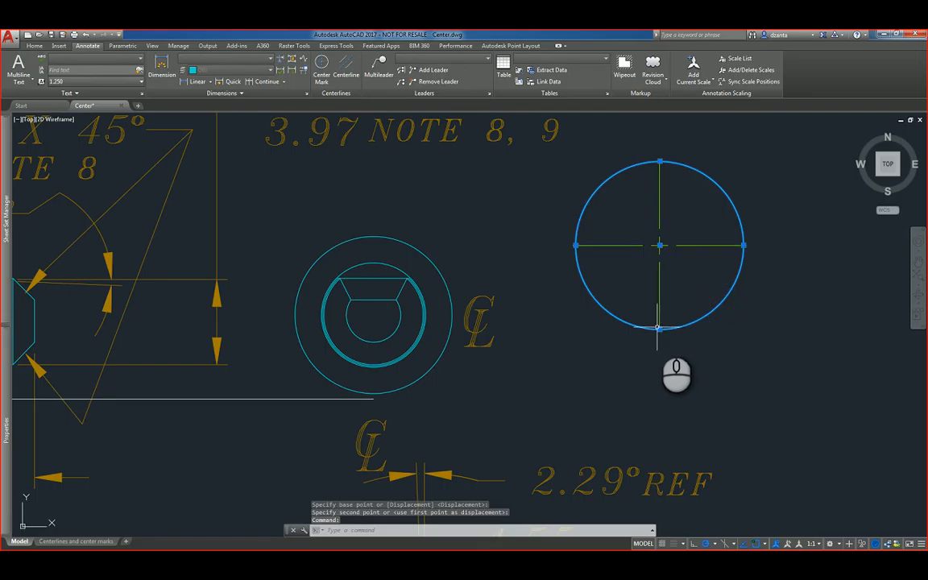
left_click(659, 328)
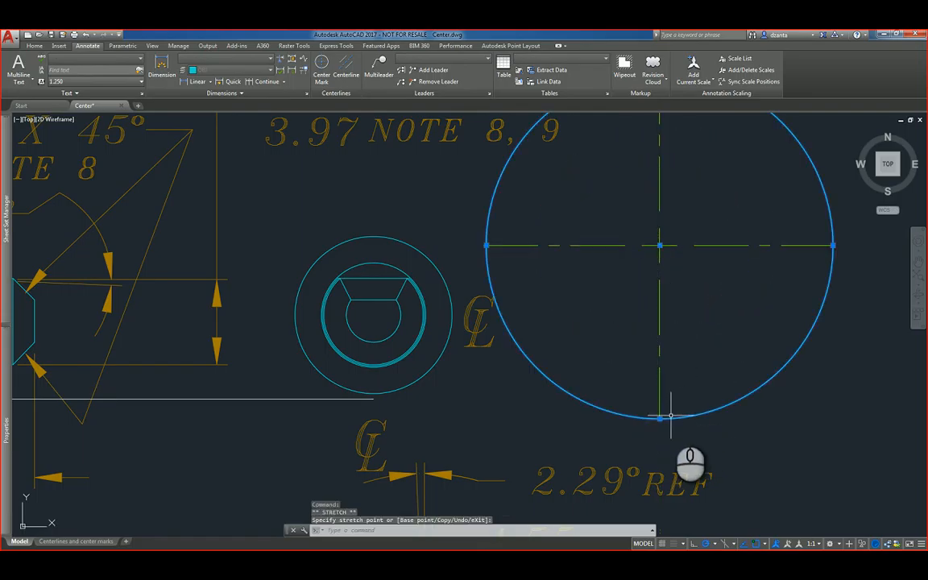
left_click(667, 368)
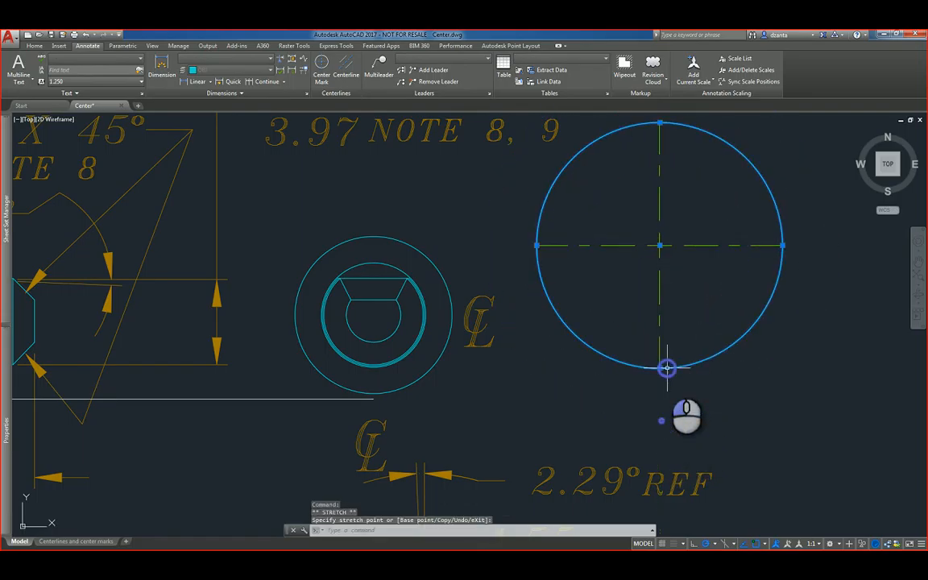
left_click(714, 409)
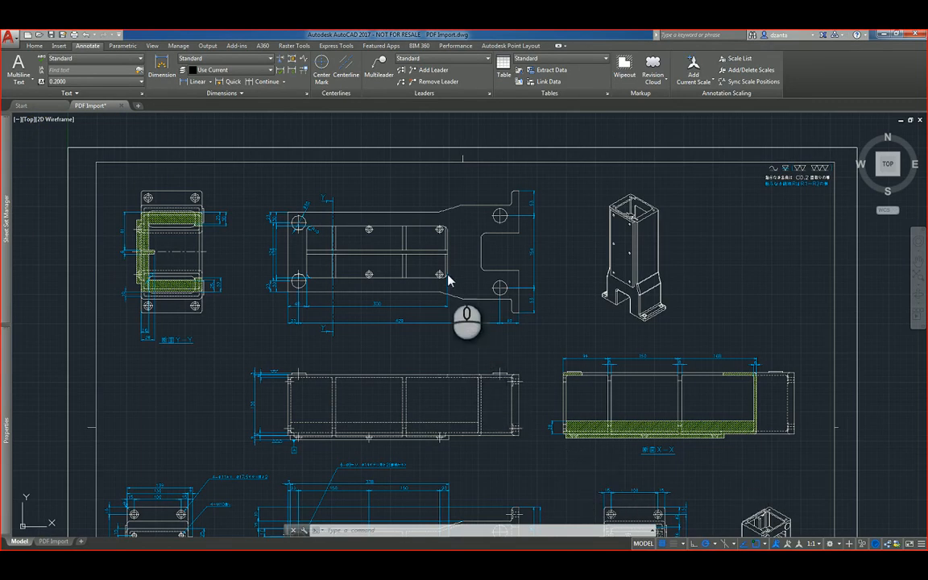
- Select the PDF underlay by its border, deselect it, and show the drawing's external references with XREF
left_click(394, 133)
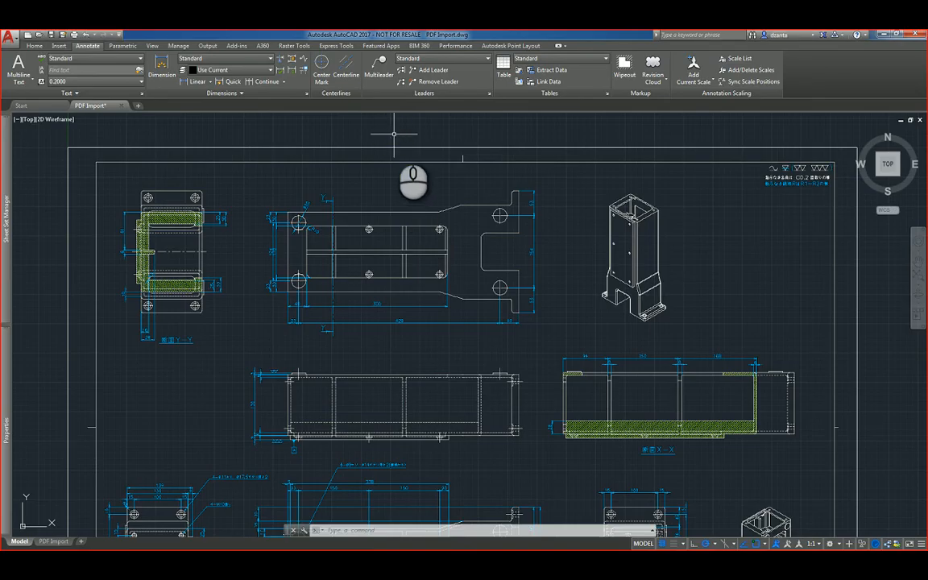
left_click(233, 149)
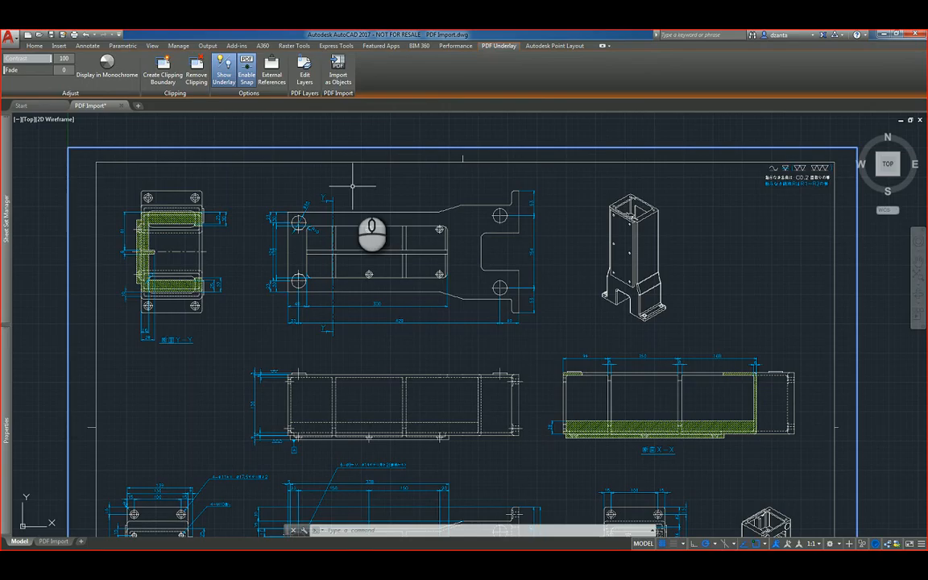
key("Escape")
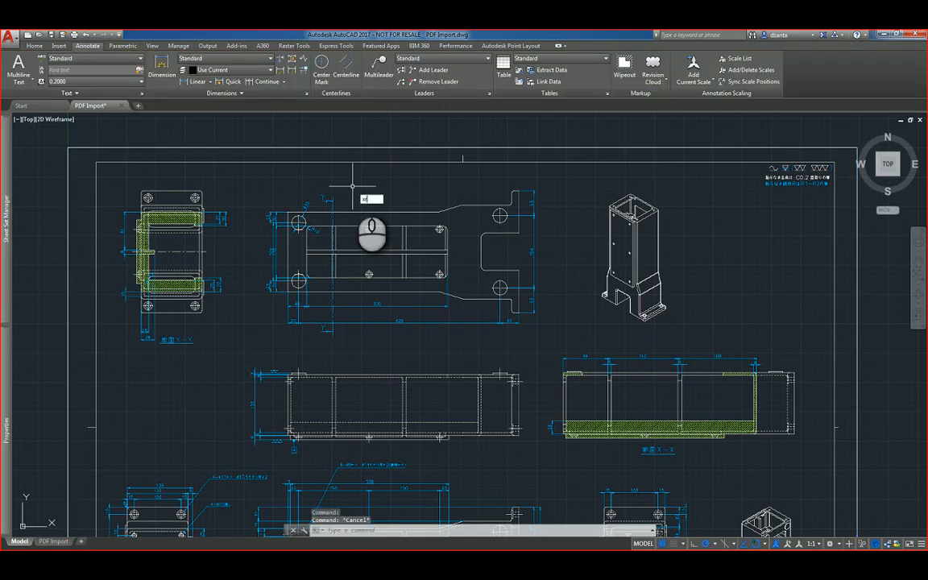
key("Return")
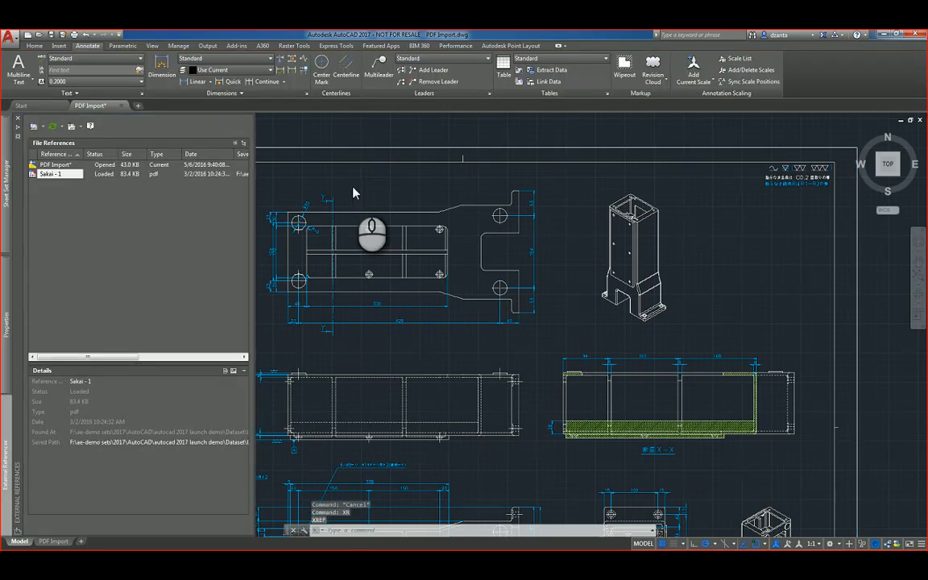
- Make the saved path of the Sakai - 1 PDF reference absolute
right_click(58, 174)
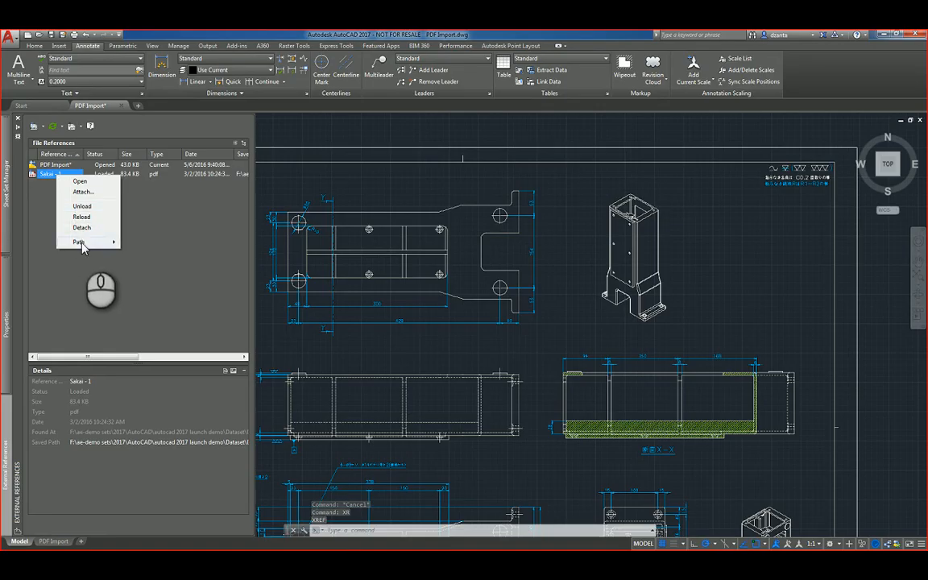
mouse_move(82, 243)
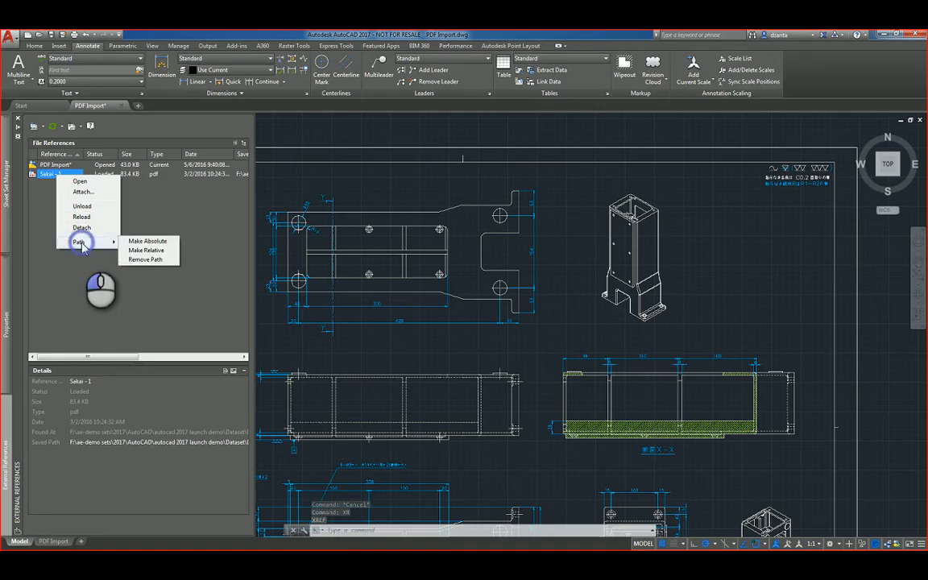
left_click(143, 243)
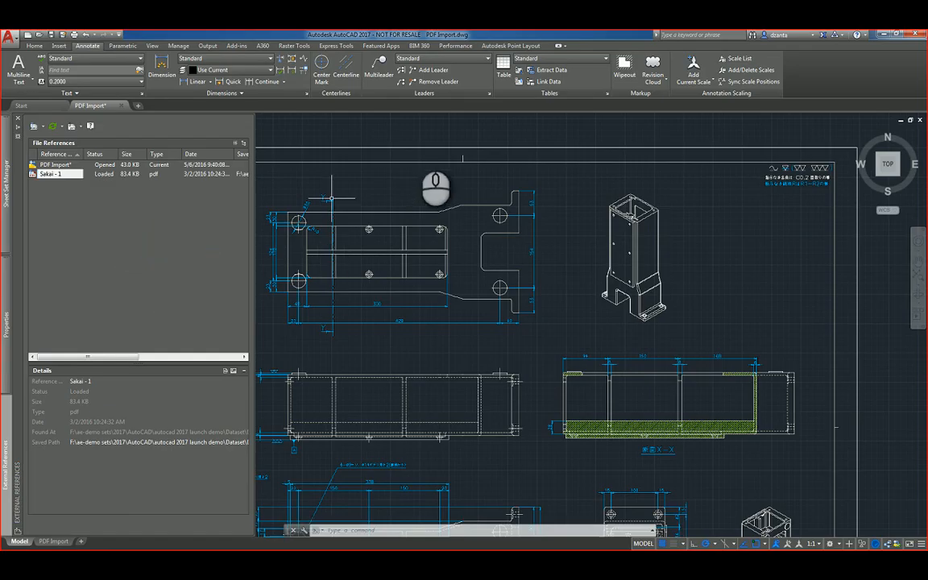
- Import the plate view with its dimensions from the PDF underlay as objects using a rectangular area, and unload the underlay
left_click(356, 149)
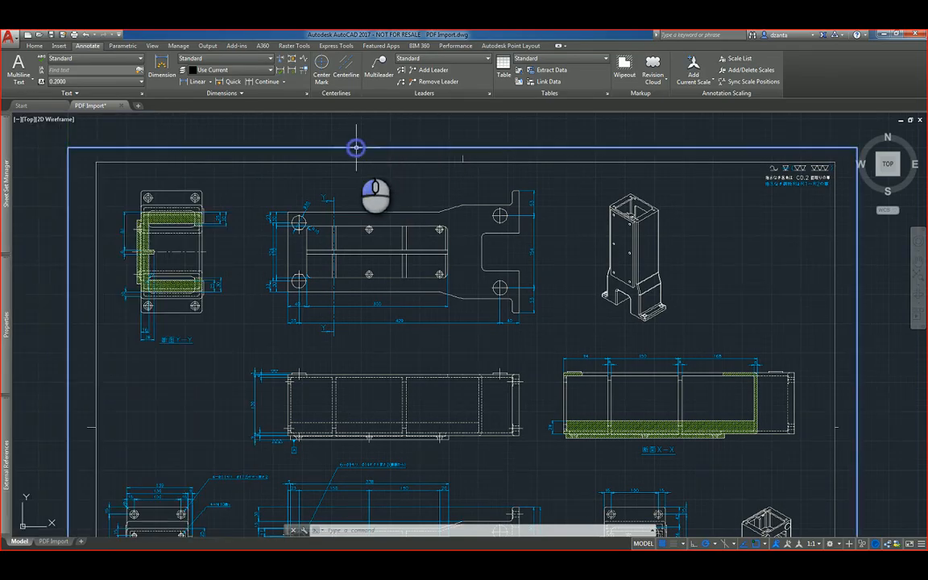
left_click(339, 74)
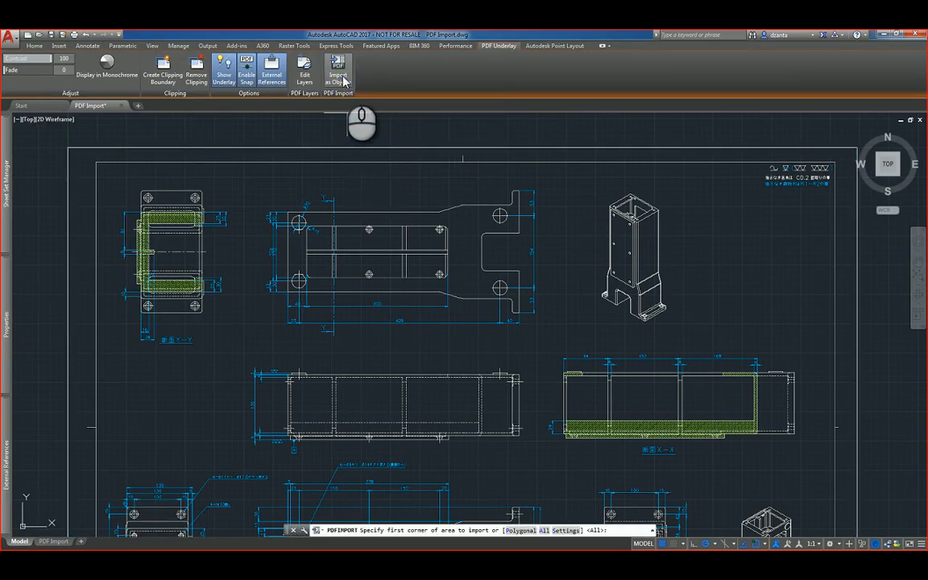
left_click(259, 171)
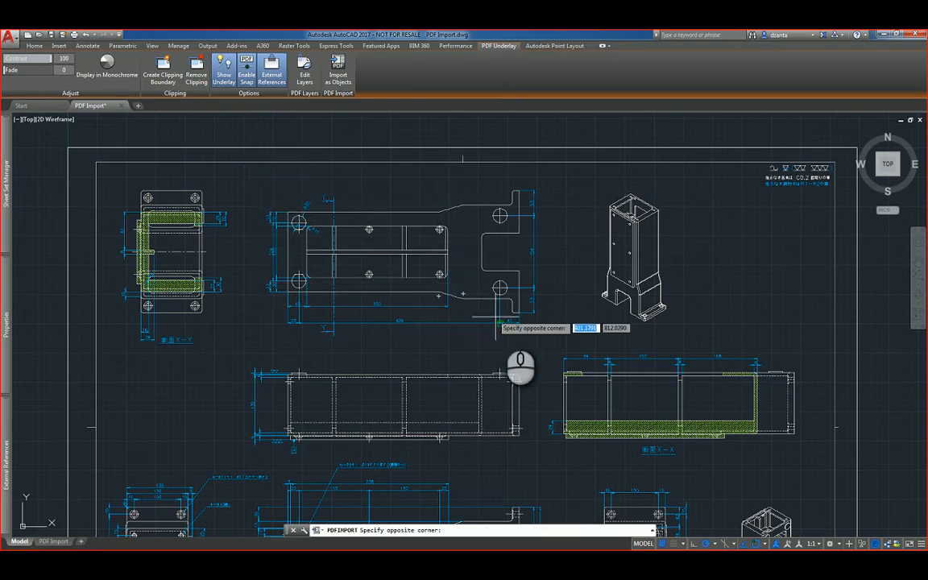
left_click(546, 333)
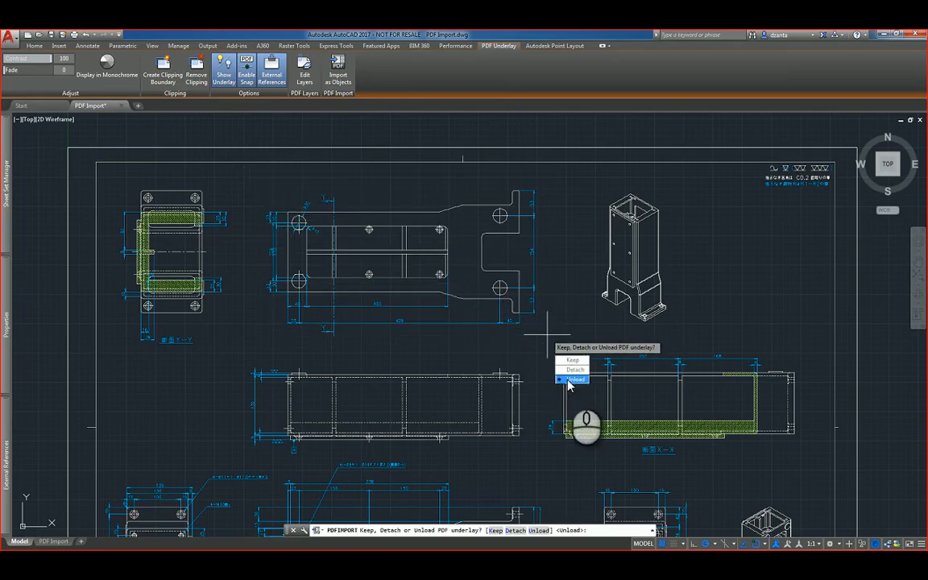
left_click(569, 380)
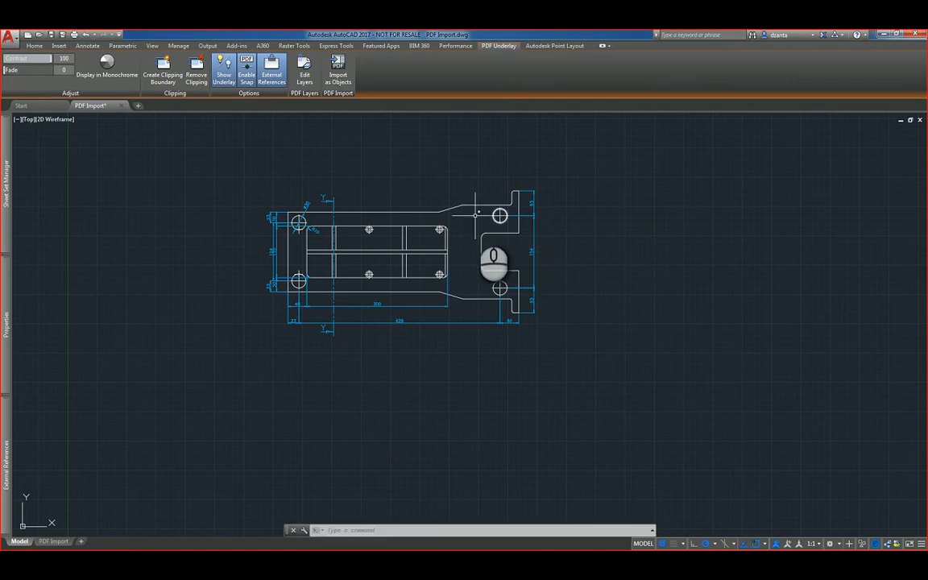
- Select the outer outline of the imported plate to check that it consists of editable geometry
scroll(421, 211, "up", 4)
left_click(404, 213)
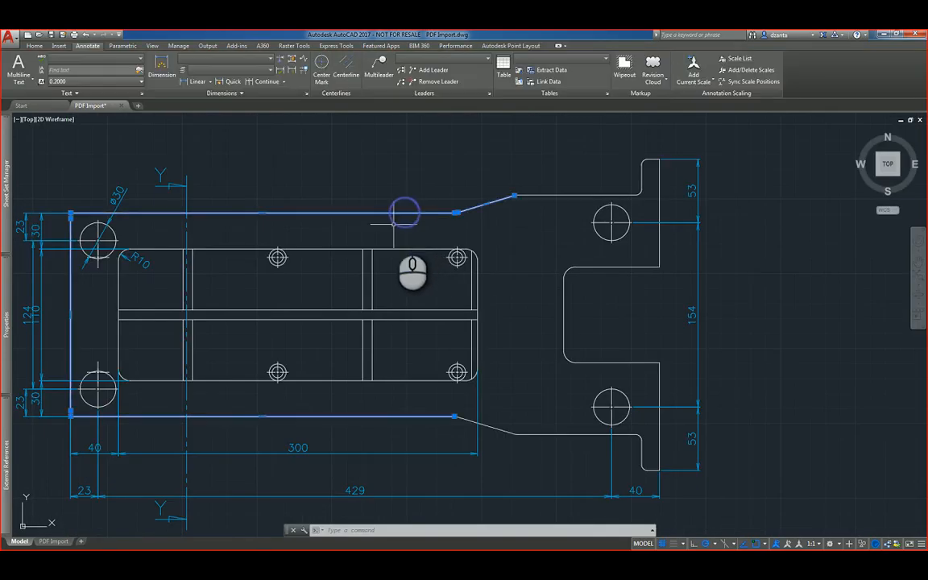
scroll(394, 224, "down", 2)
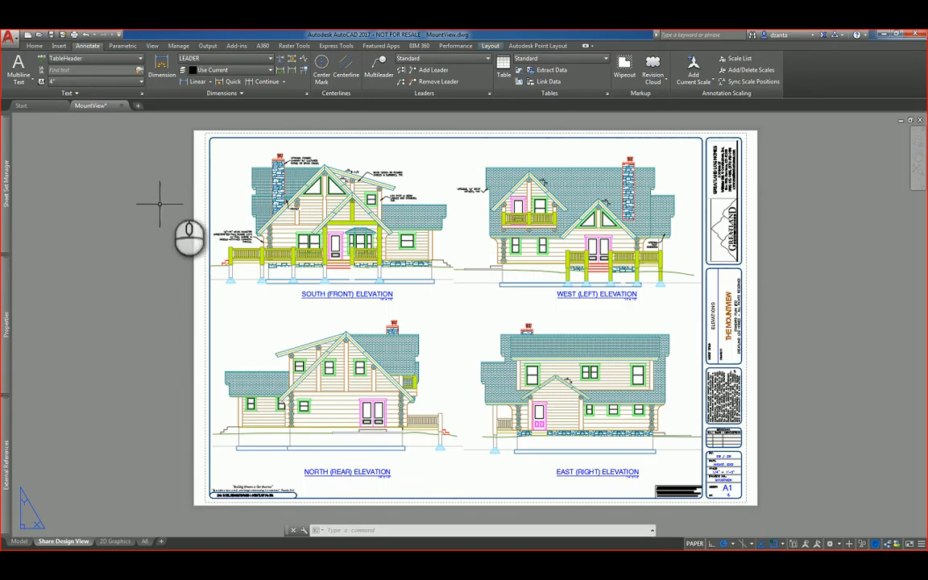
- Share the design view of MountView.dwg online, choosing to publish and be notified when complete
left_click(263, 46)
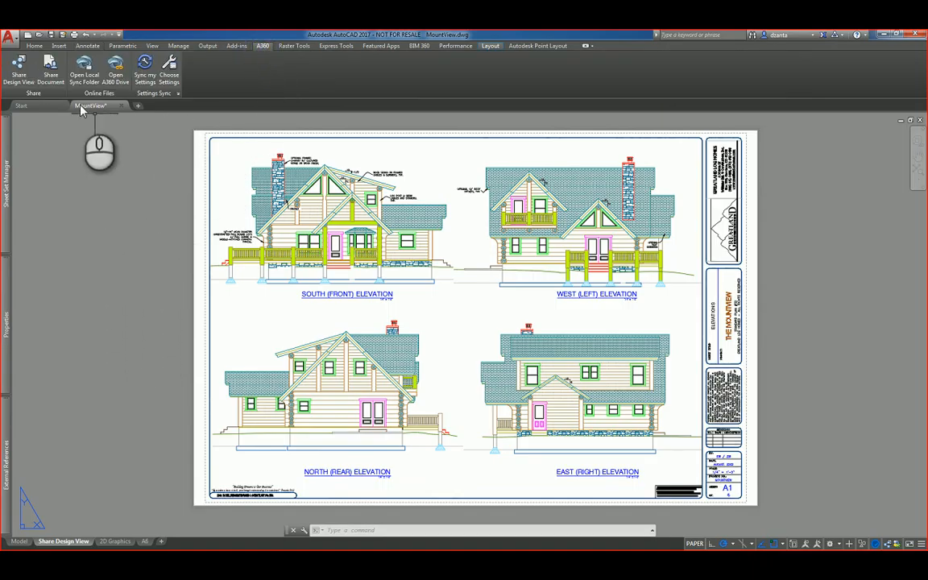
left_click(25, 76)
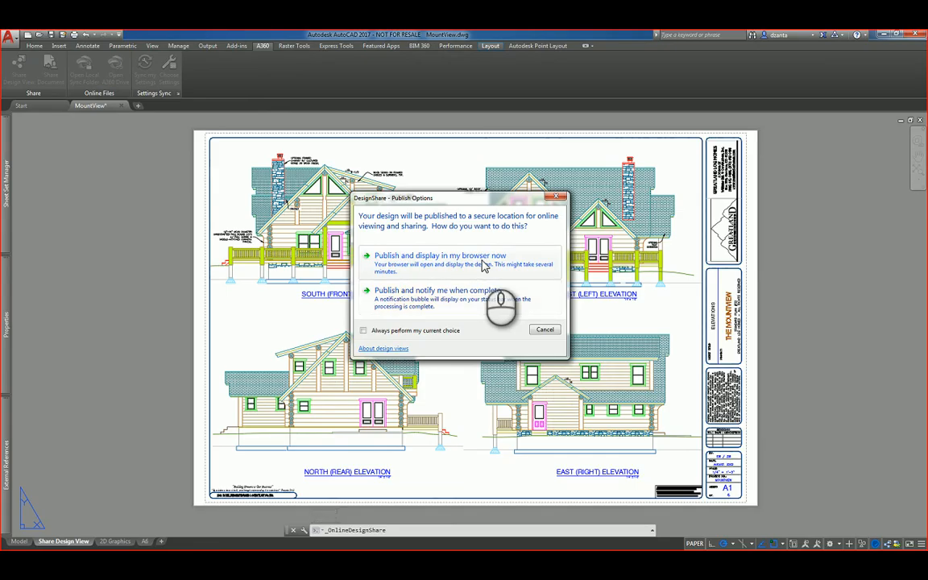
left_click(435, 291)
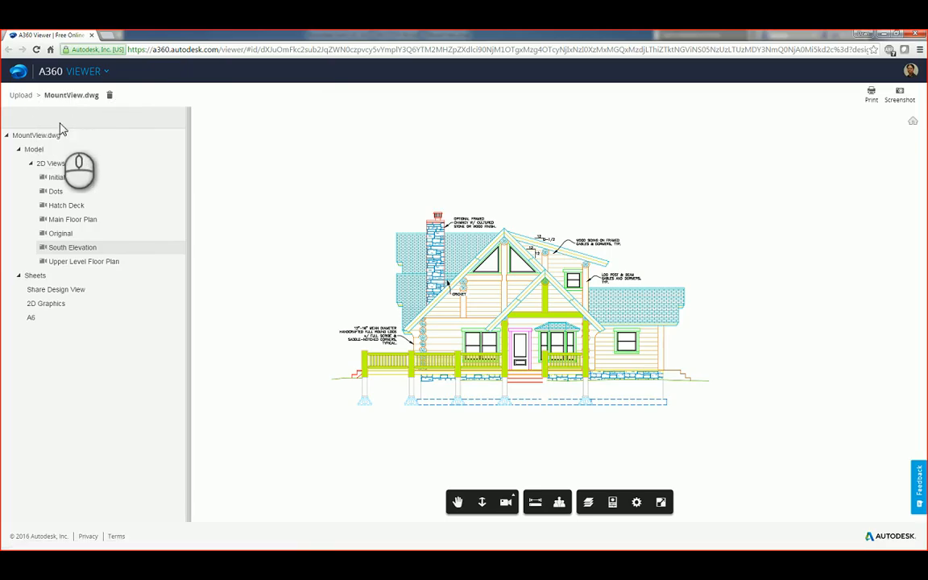
- Look through the 2D views of MountView.dwg in A360 Viewer, including South Elevation and Hatch Deck, and view the Share Design View sheet full screen
left_click(60, 235)
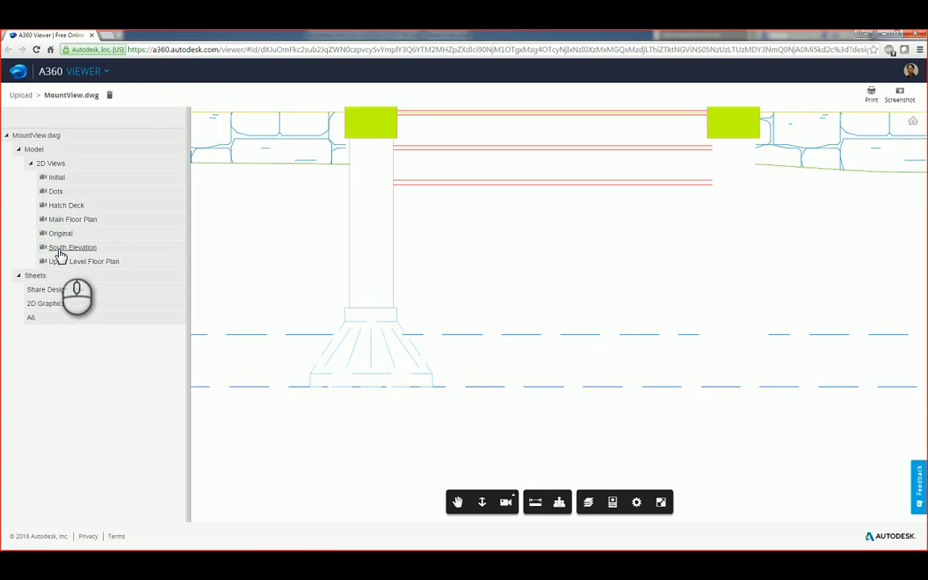
left_click(58, 248)
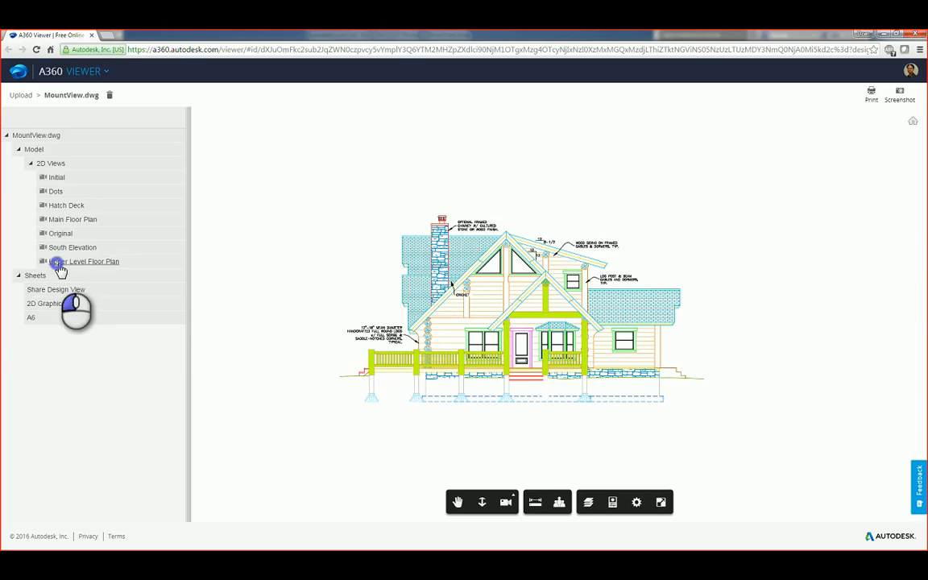
left_click(58, 261)
left_click(55, 192)
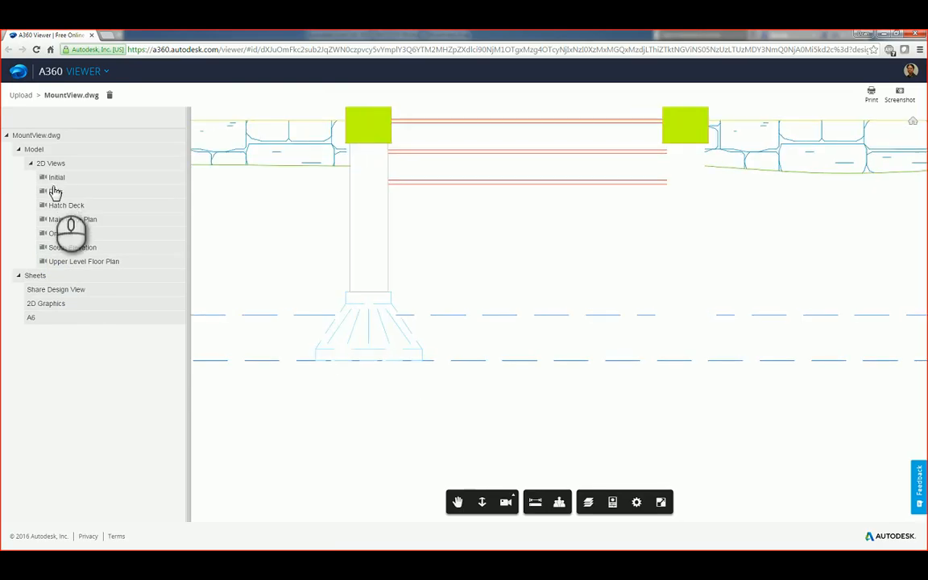
left_click(53, 193)
left_click(58, 207)
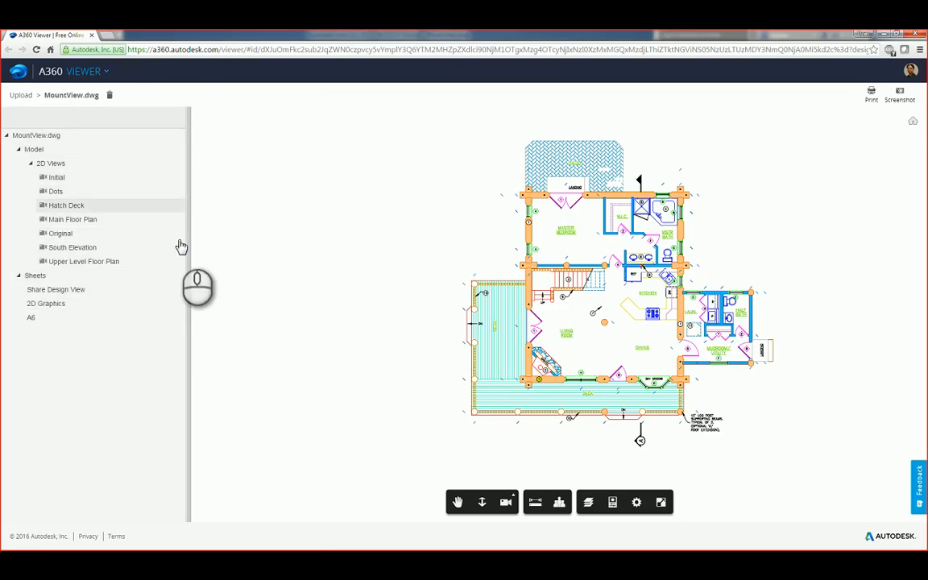
left_click(77, 290)
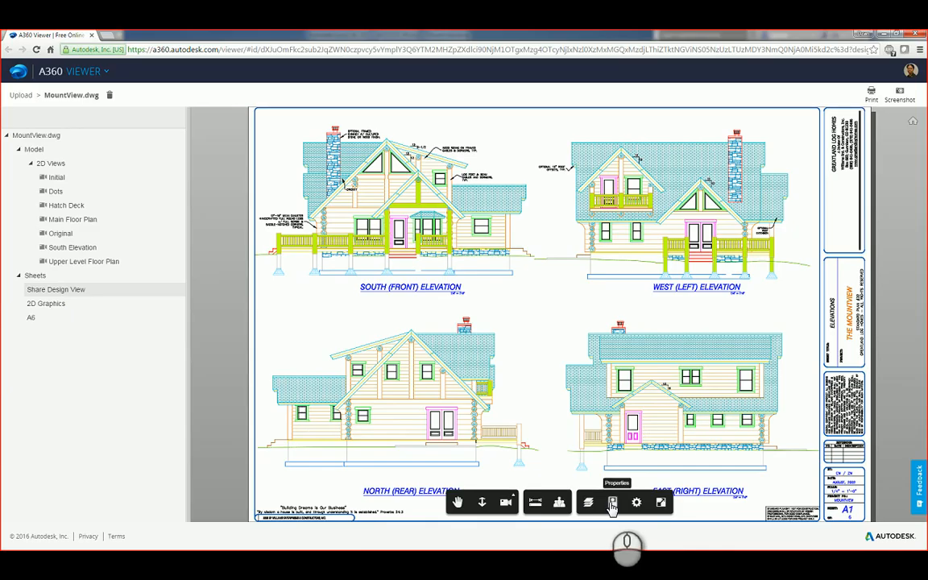
left_click(662, 503)
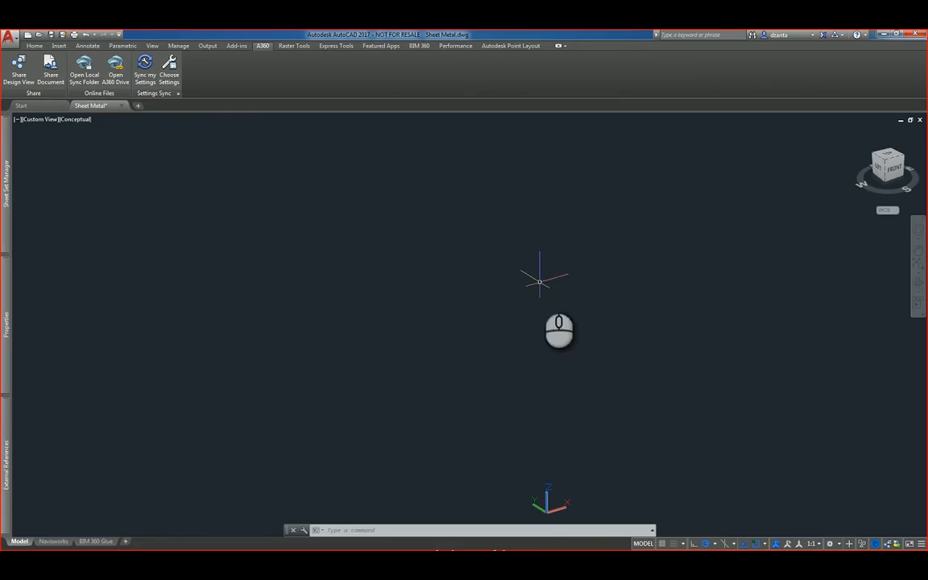
- Attach the coordination model Steuart Tower Arch.nwd from the Drawings folder with a relative path, scale 1.0000, insertion point 0,0,0 and zoom to the model
key("Return")
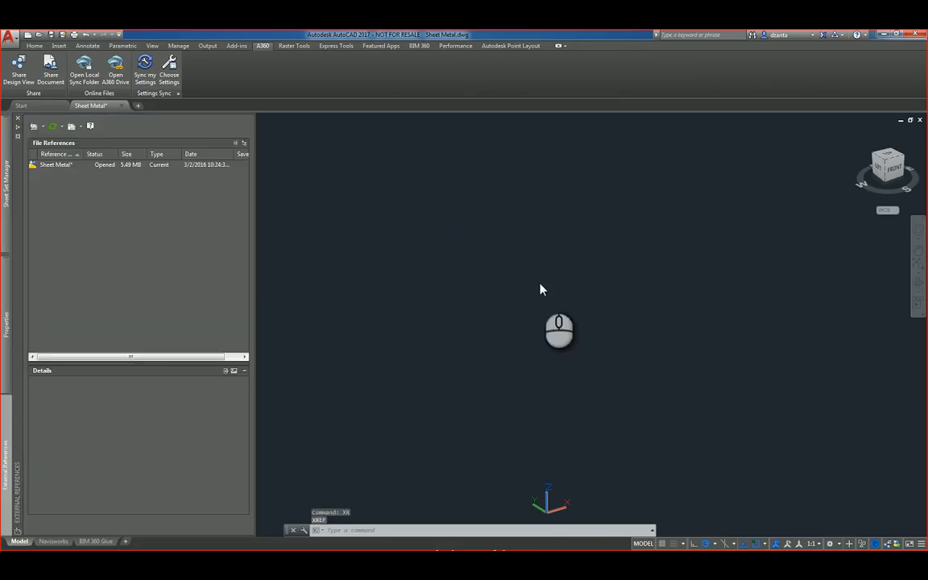
left_click(43, 126)
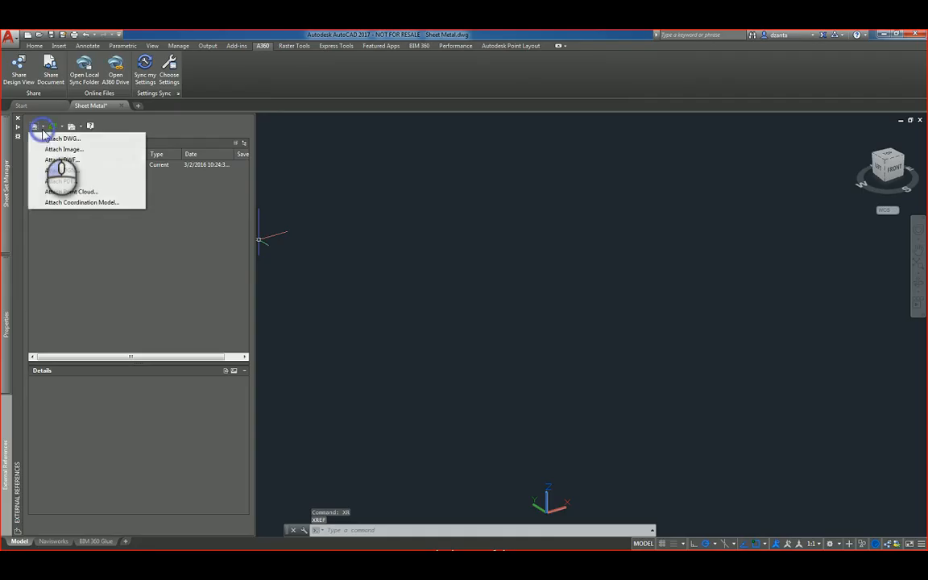
left_click(63, 203)
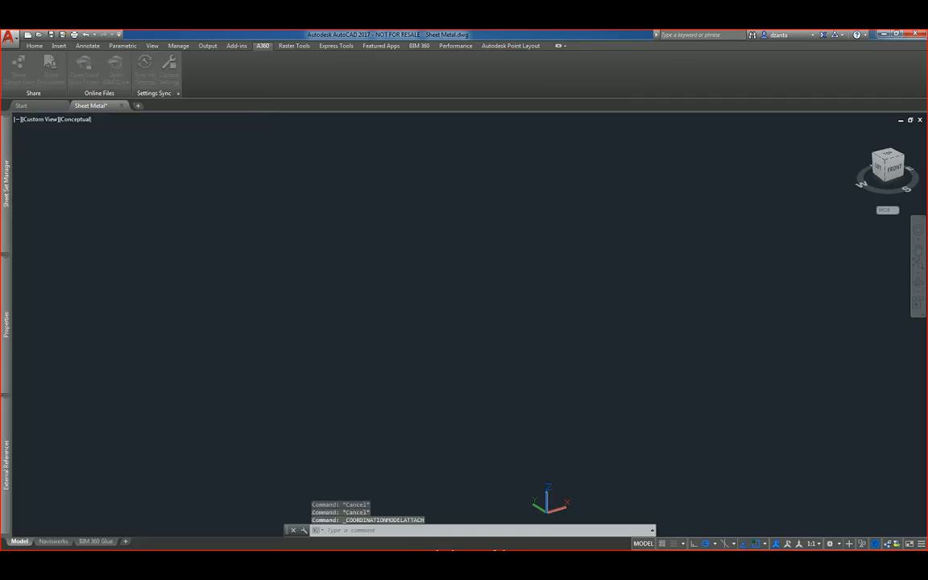
left_click(414, 215)
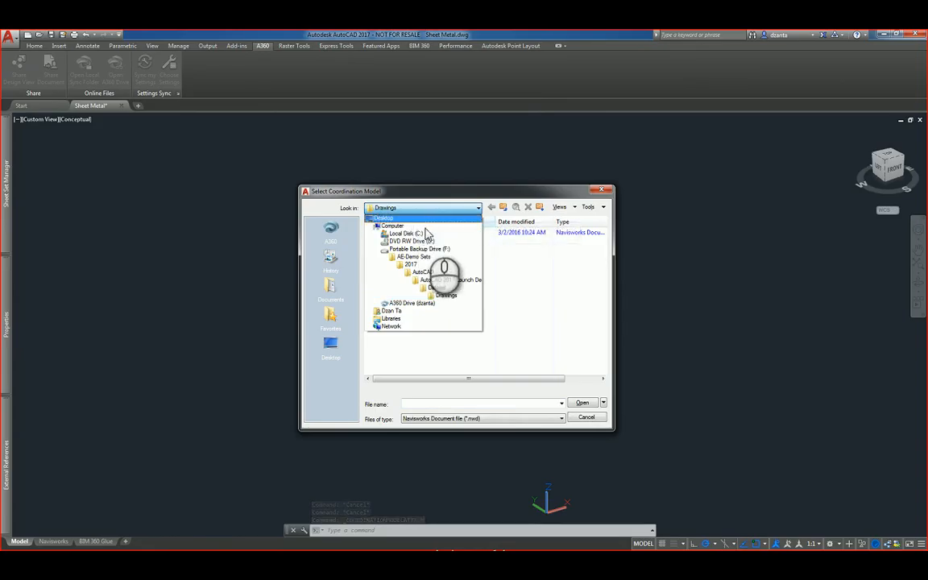
left_click(457, 296)
left_click(407, 233)
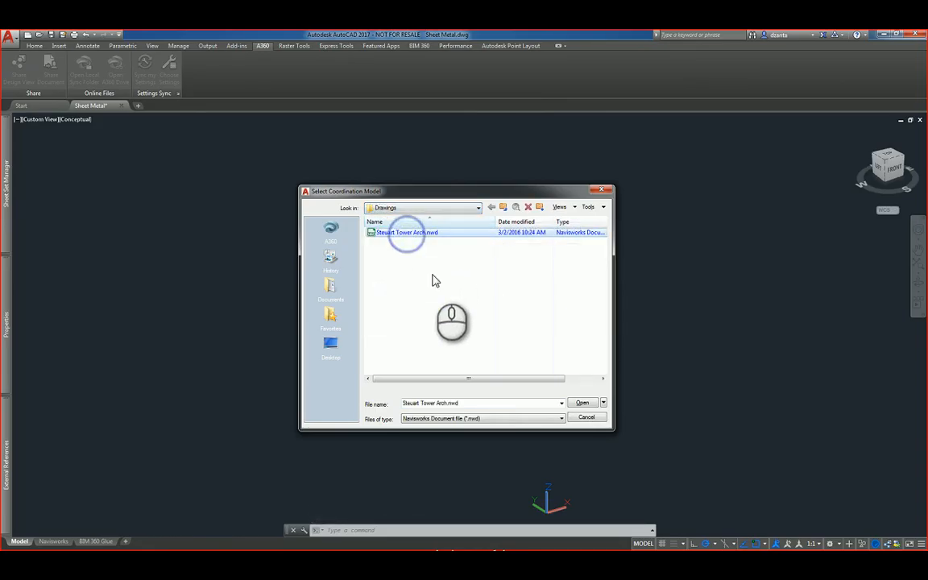
left_click(581, 403)
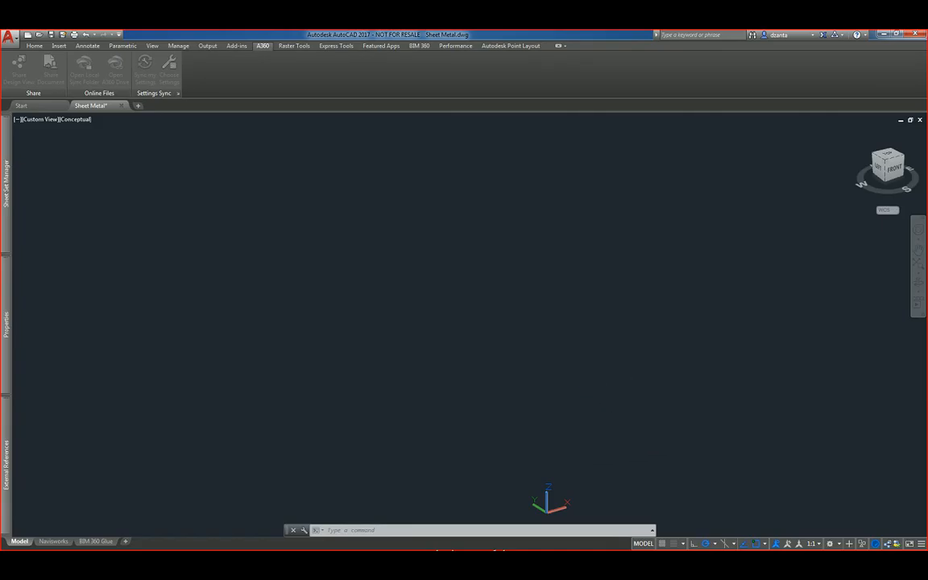
left_click_drag(516, 228, 468, 228)
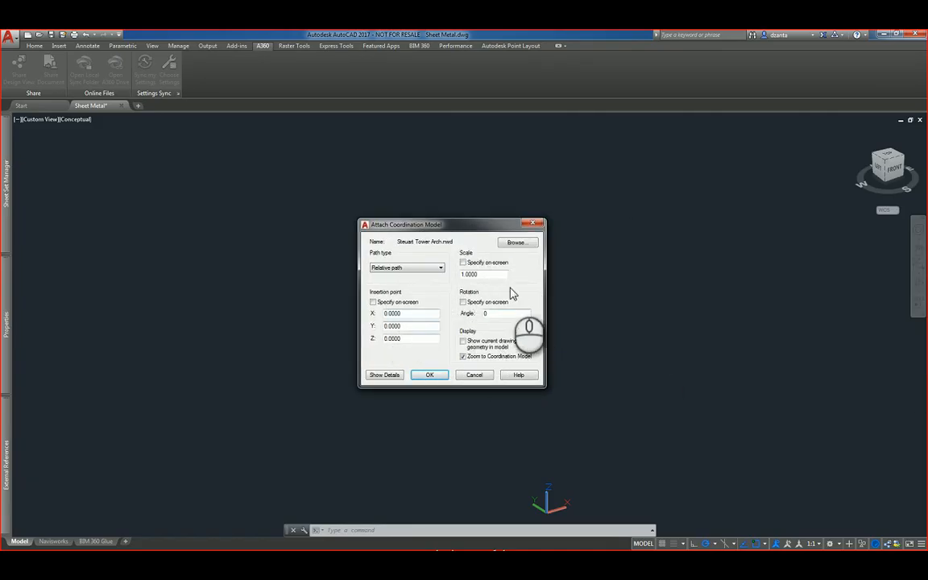
left_click(440, 377)
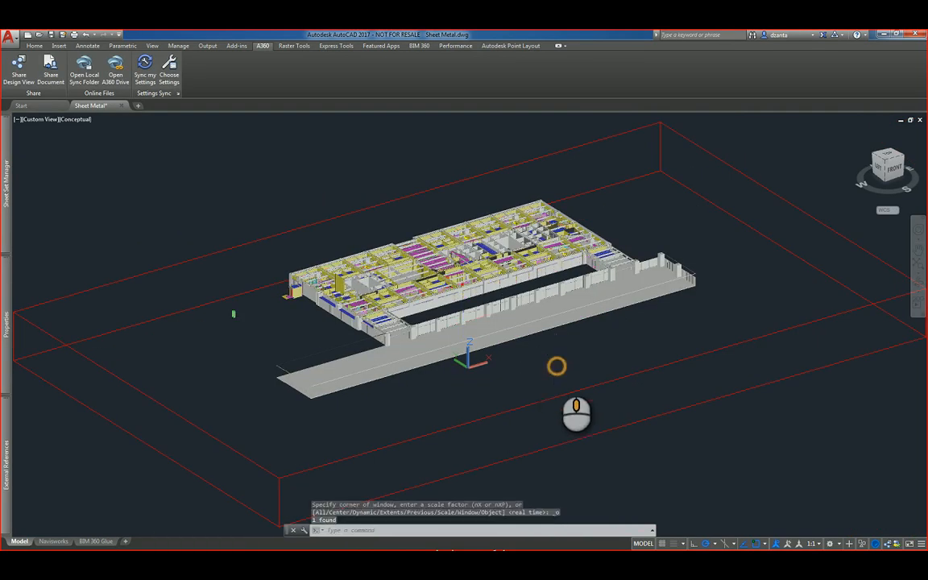
- Select the attached coordination model to examine its color and opacity fading options, and clear the selection
middle_click_drag(557, 367, 524, 394)
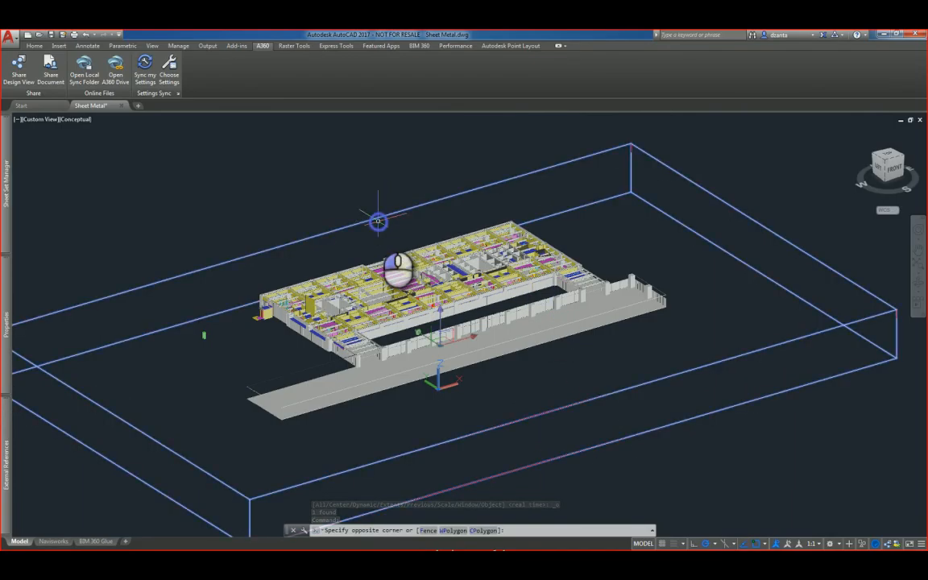
left_click(377, 218)
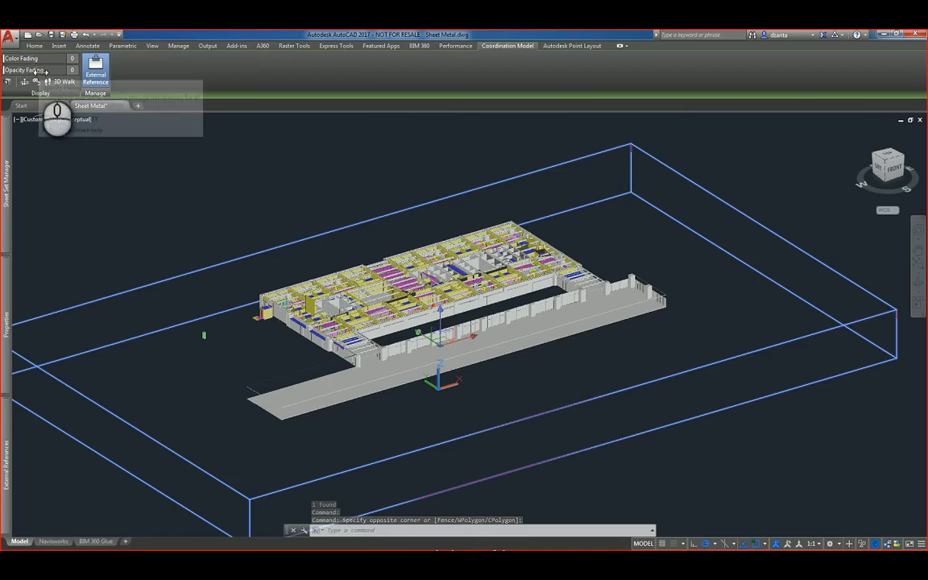
mouse_move(6, 58)
left_mouse_down()
mouse_move(54, 70)
mouse_move(4, 70)
left_mouse_up()
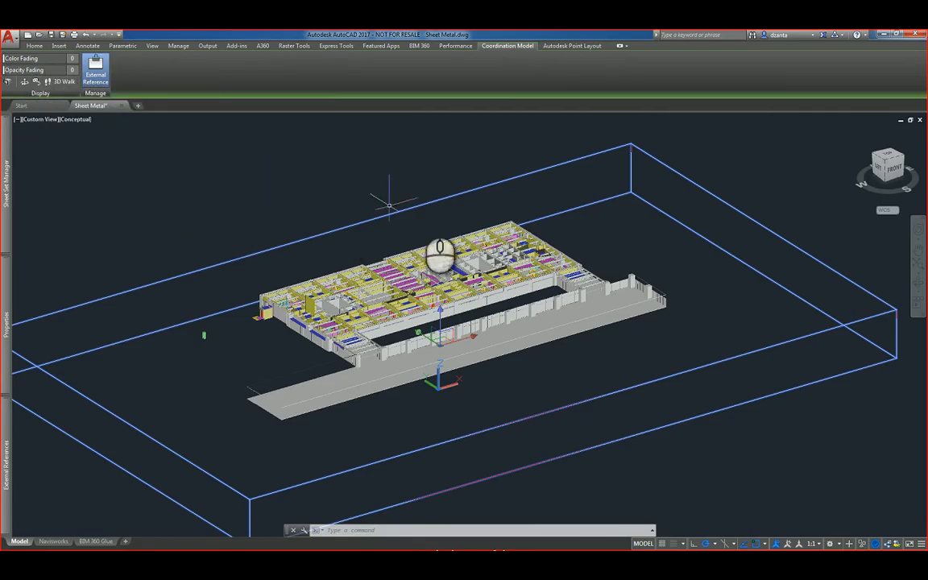
left_click(422, 170)
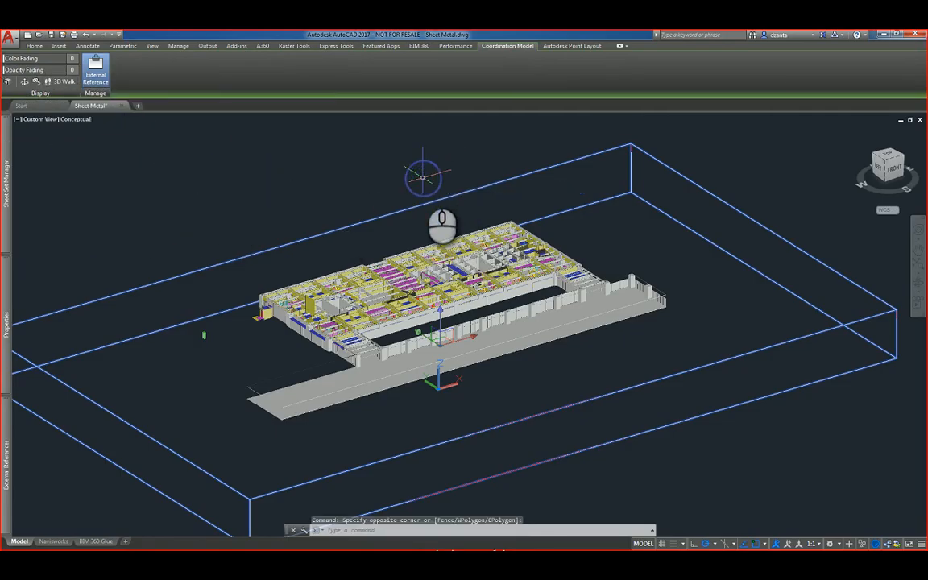
key("Escape")
key("Escape")
- Draw a box of about 188 by 315 units over the large central room, snapping its base to the building's wall corners
scroll(499, 300, "up", 5)
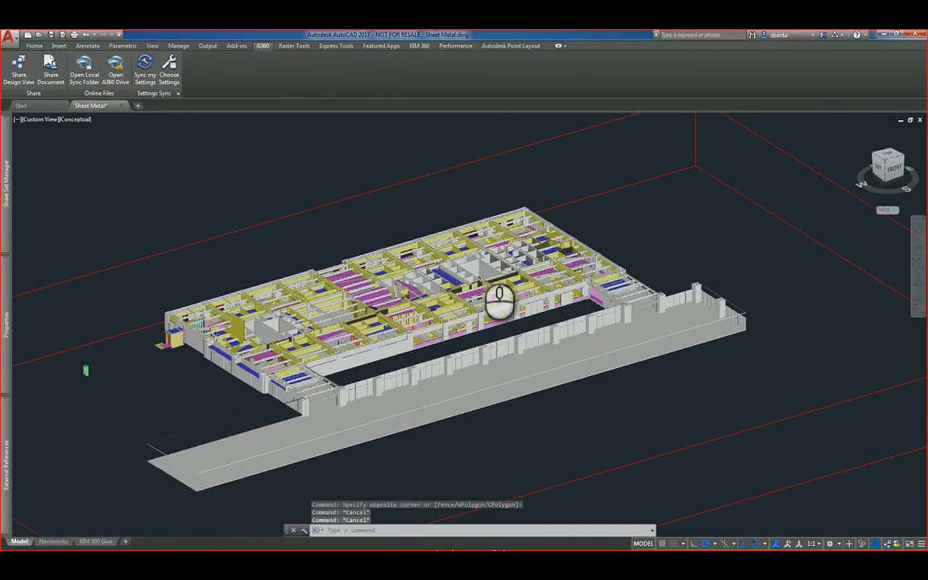
scroll(499, 300, "up", 5)
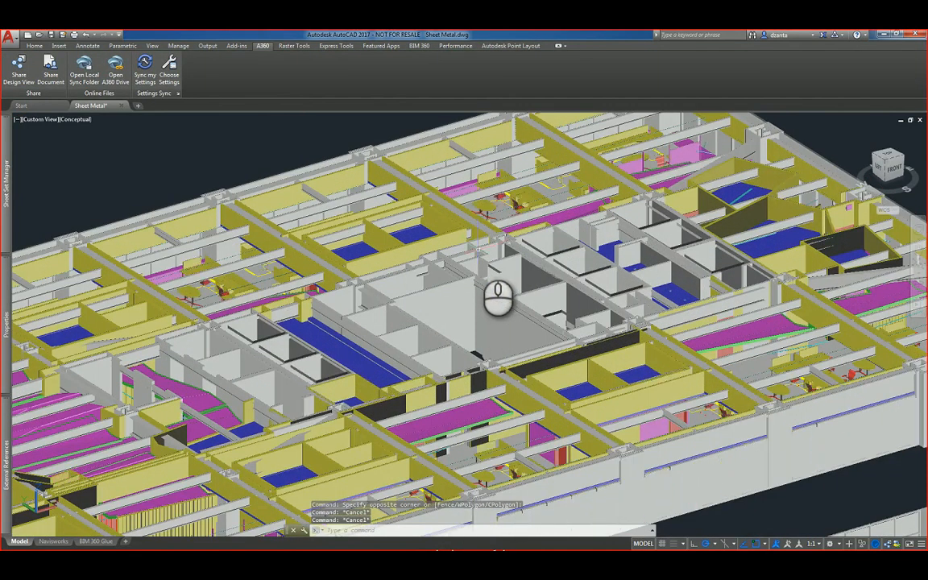
scroll(513, 300, "up", 2)
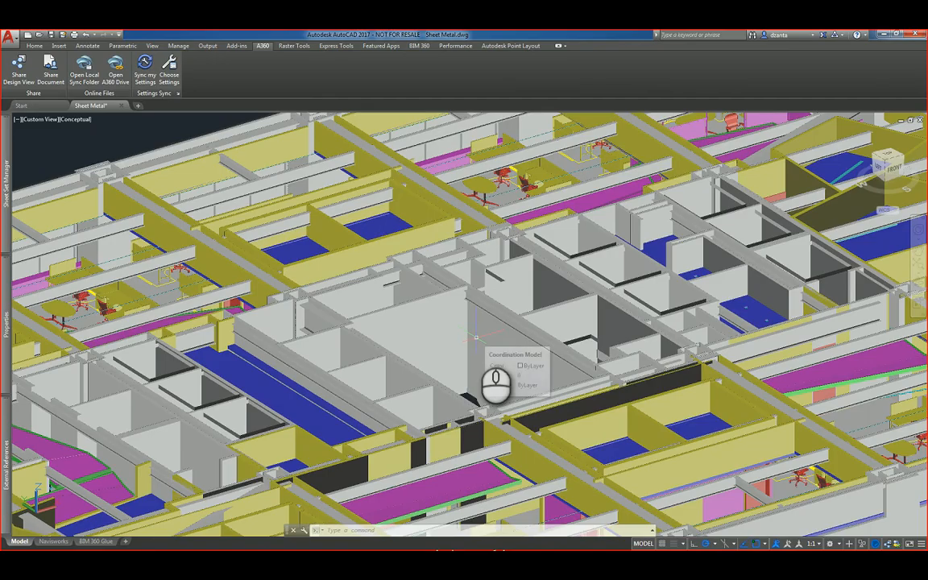
type("box")
key("Return")
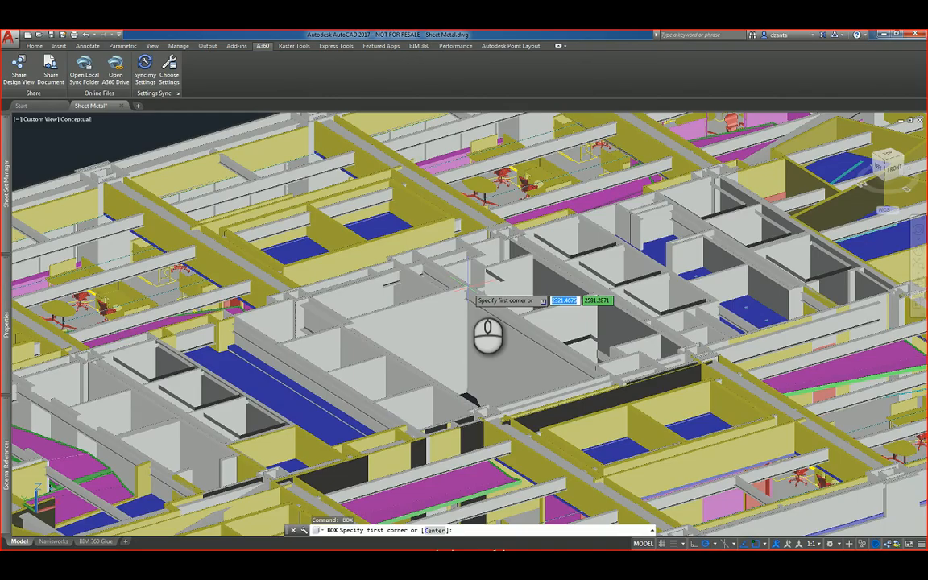
scroll(471, 293, "up", 3)
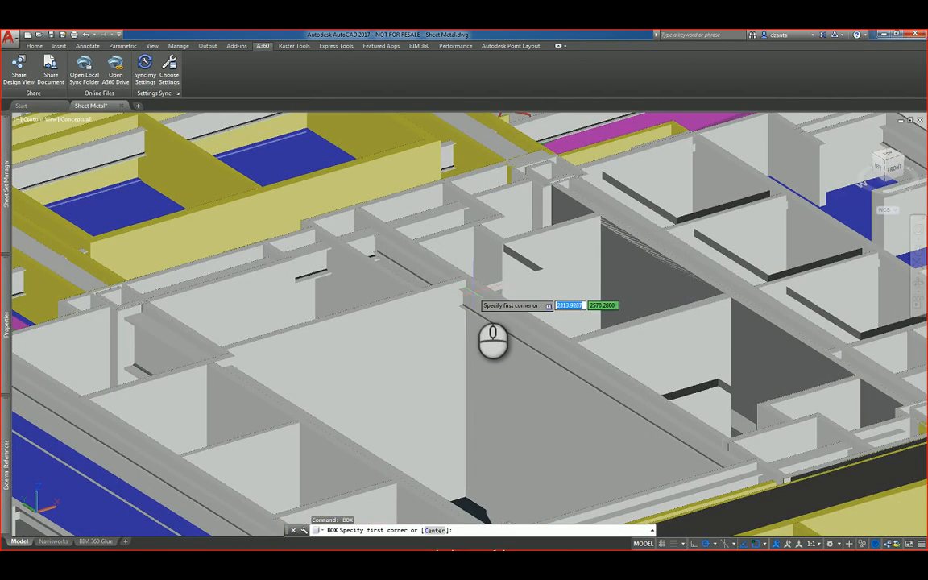
left_click(468, 280)
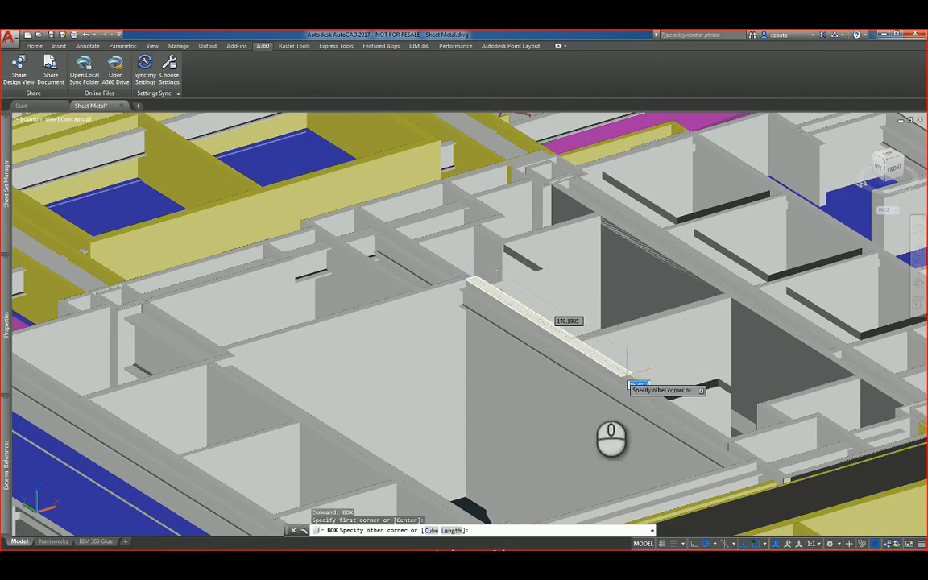
middle_click_drag(572, 481, 529, 370)
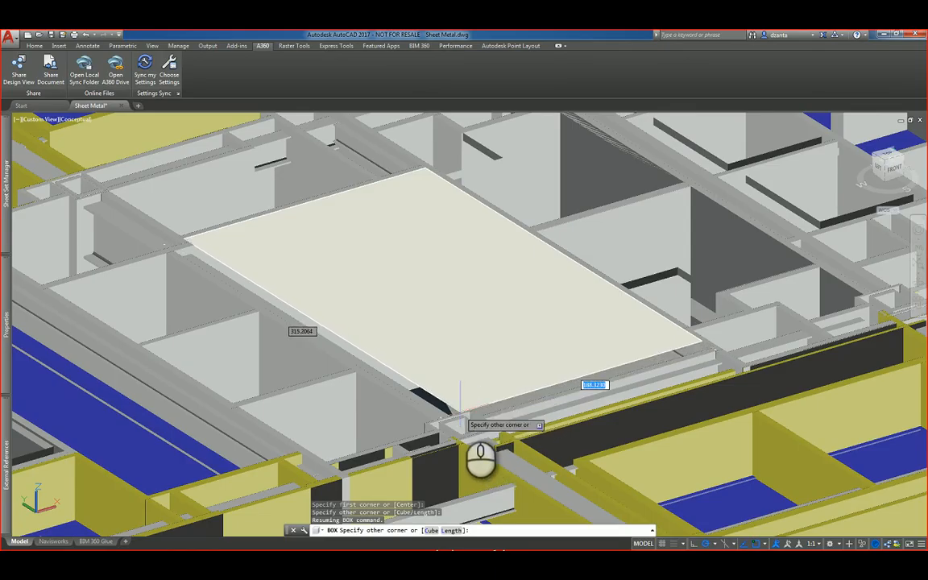
left_click(462, 416)
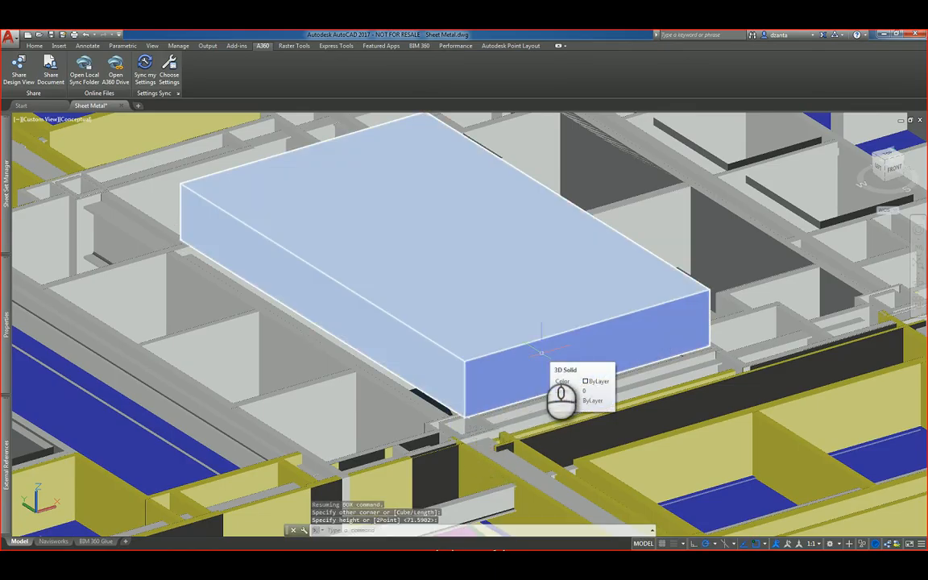
key("Escape")
key("Escape")
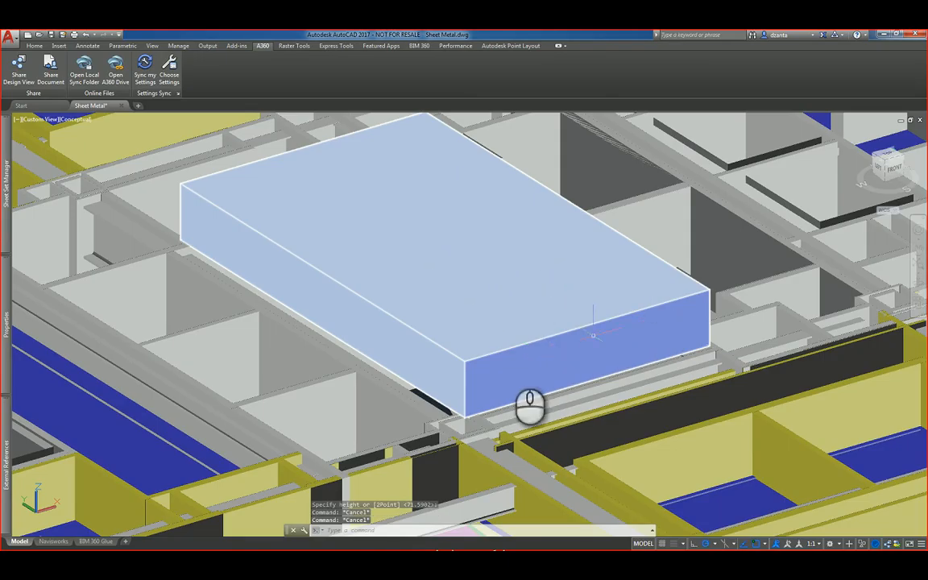